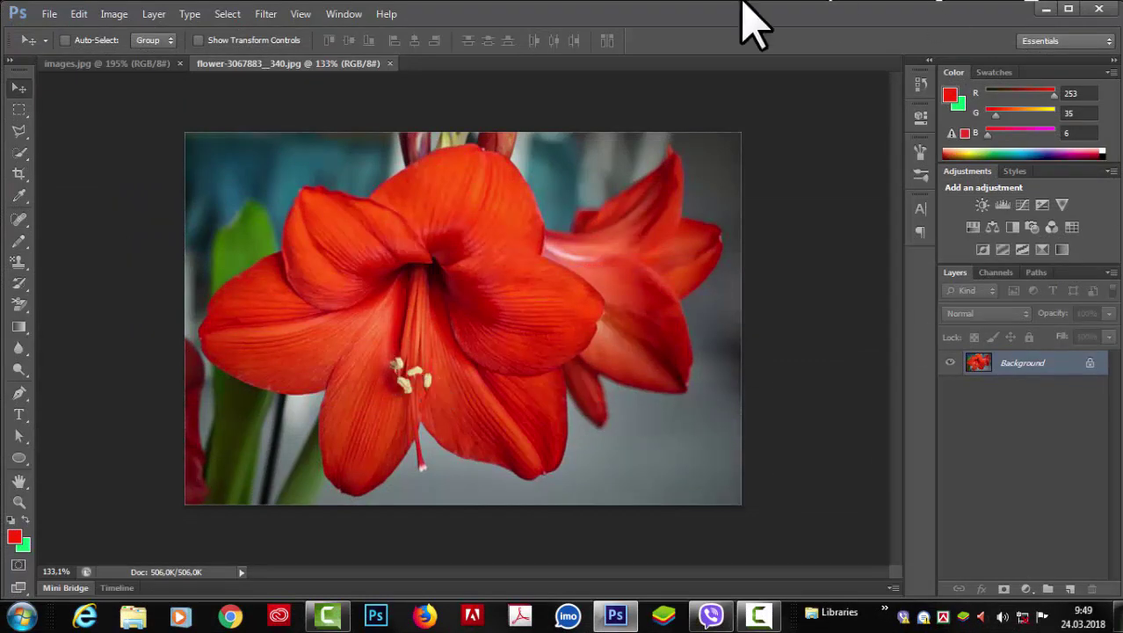
Step: Look through the Filter > Other list and close it without applying anything
left_click(268, 14)
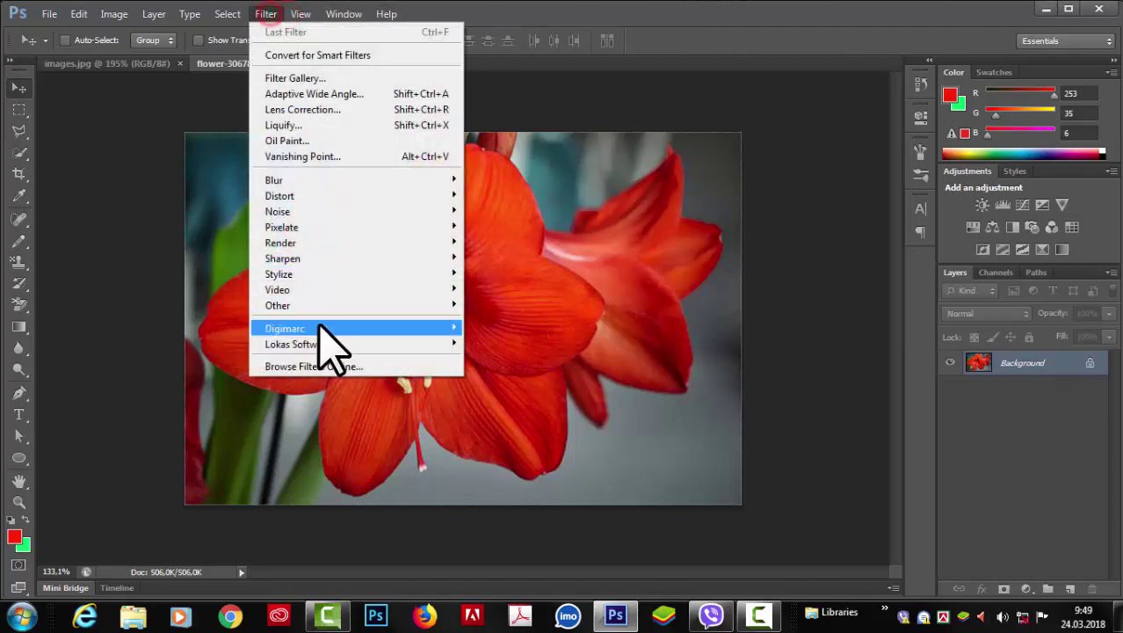
mouse_move(299, 305)
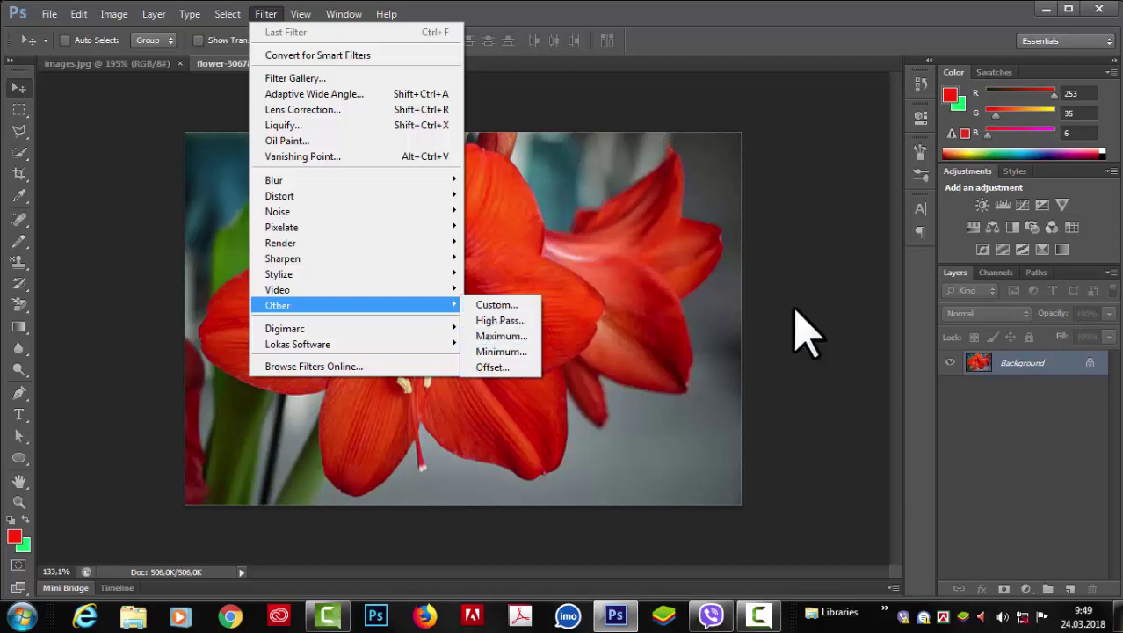
left_click(861, 296)
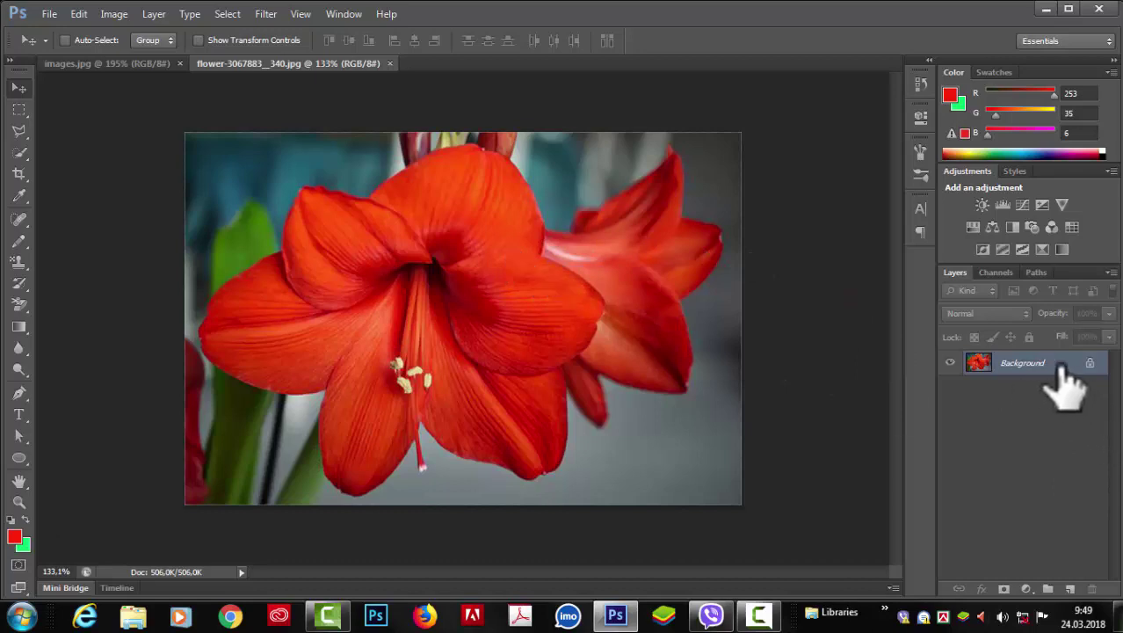
Step: Duplicate the amaryllis Background layer, hide the original, and show the Other filters list
left_click_drag(1081, 383, 1070, 588)
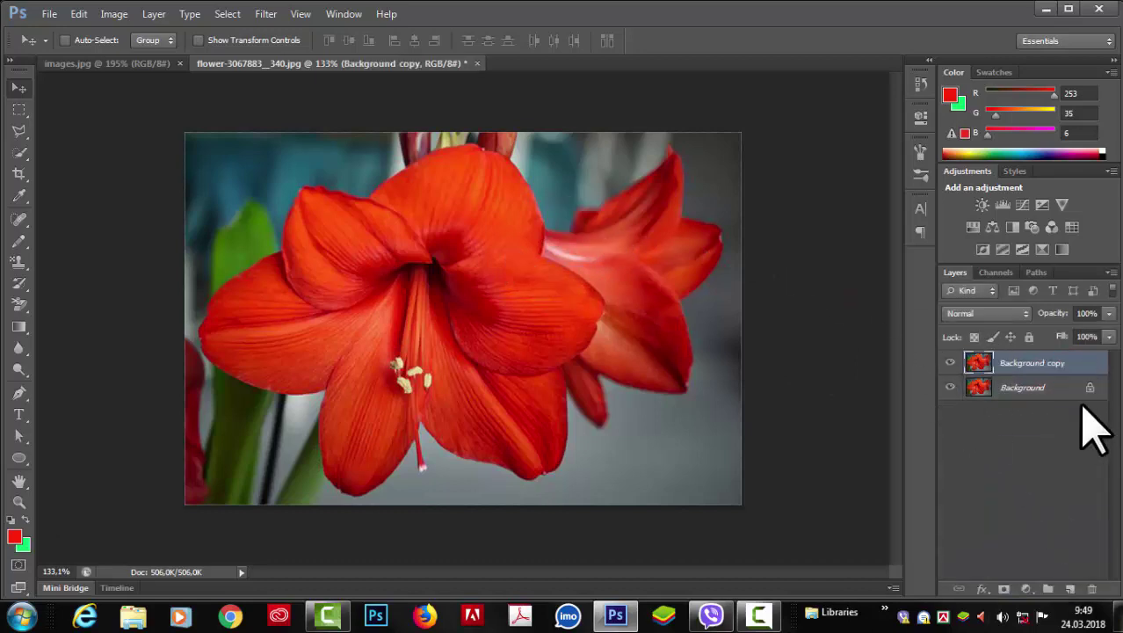
left_click(950, 388)
left_click(269, 13)
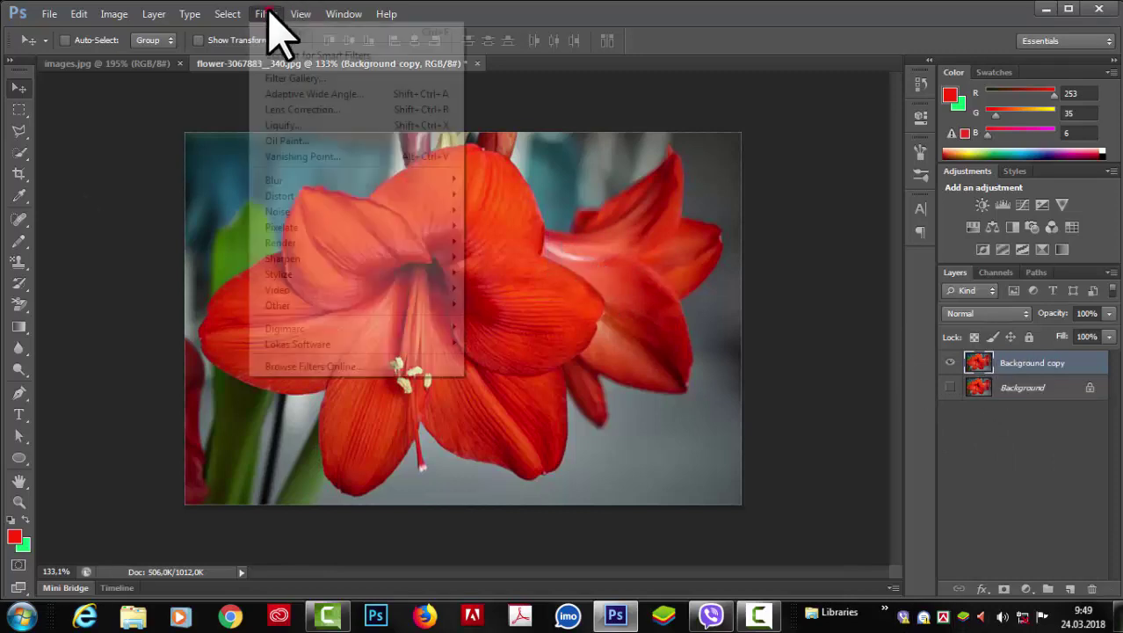
mouse_move(308, 306)
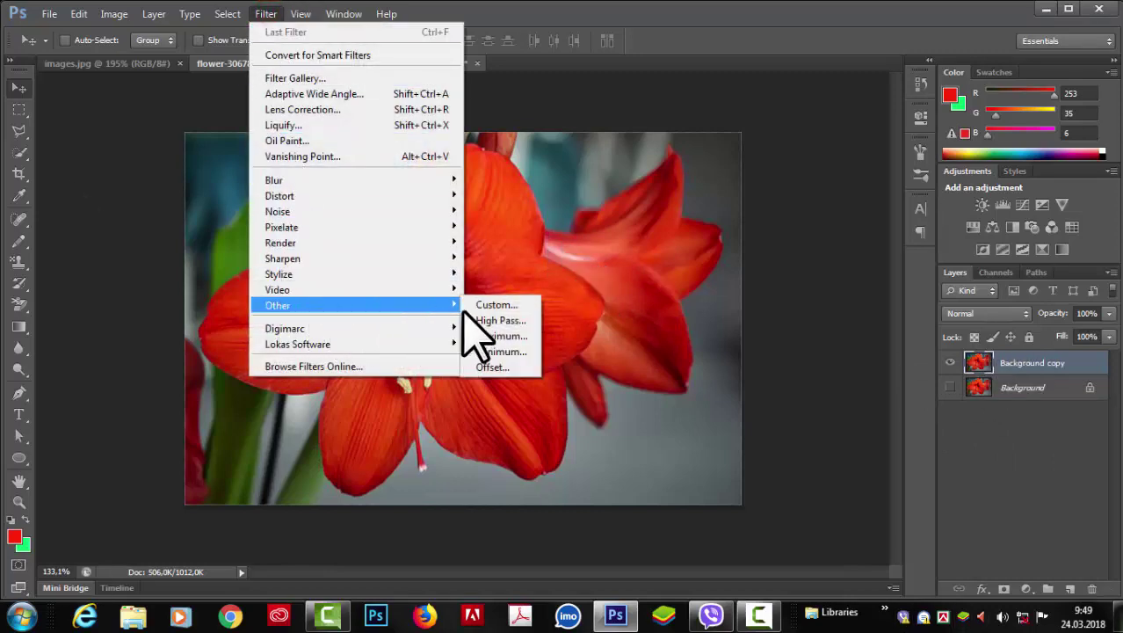
Step: Open the Custom filter dialog and move it out of the way of the flower
left_click(509, 307)
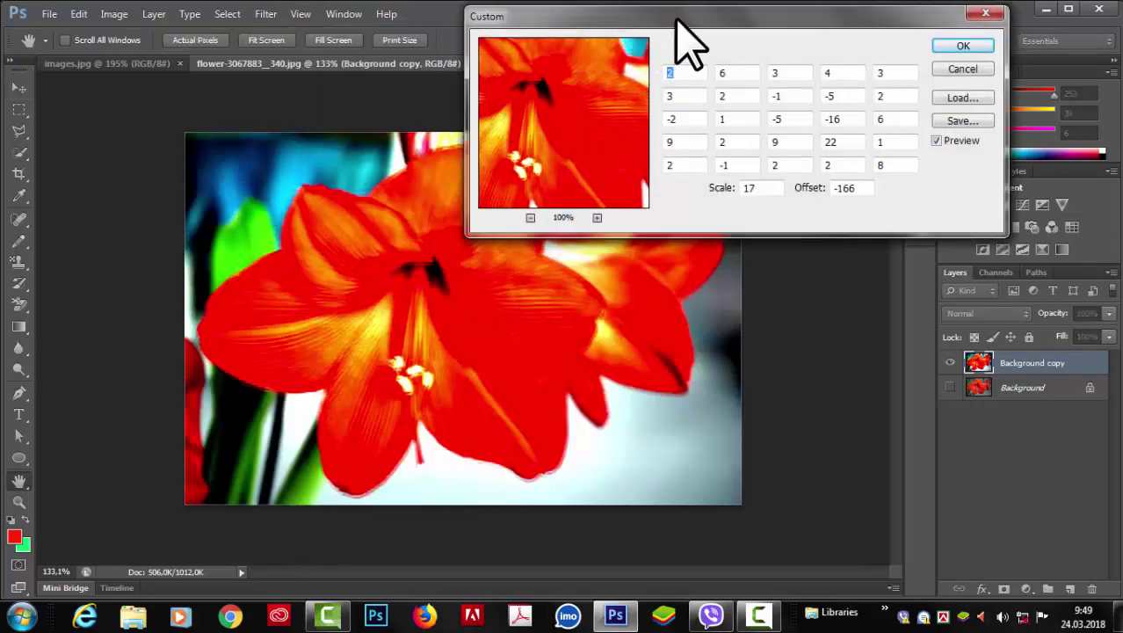
left_click_drag(688, 27, 636, 84)
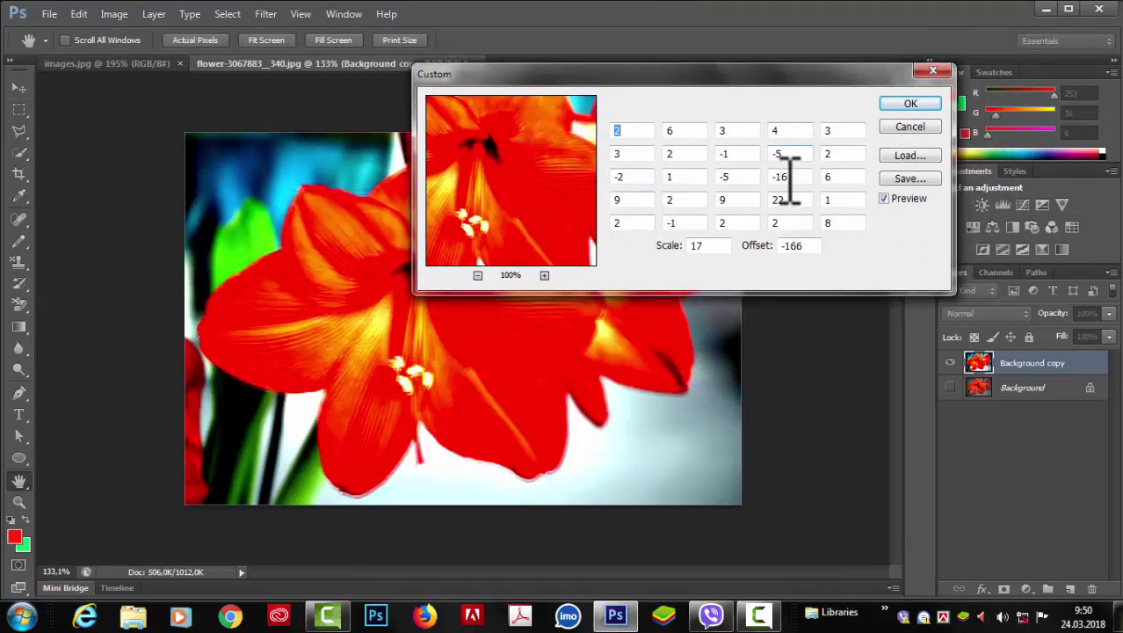
left_click_drag(681, 71, 796, 27)
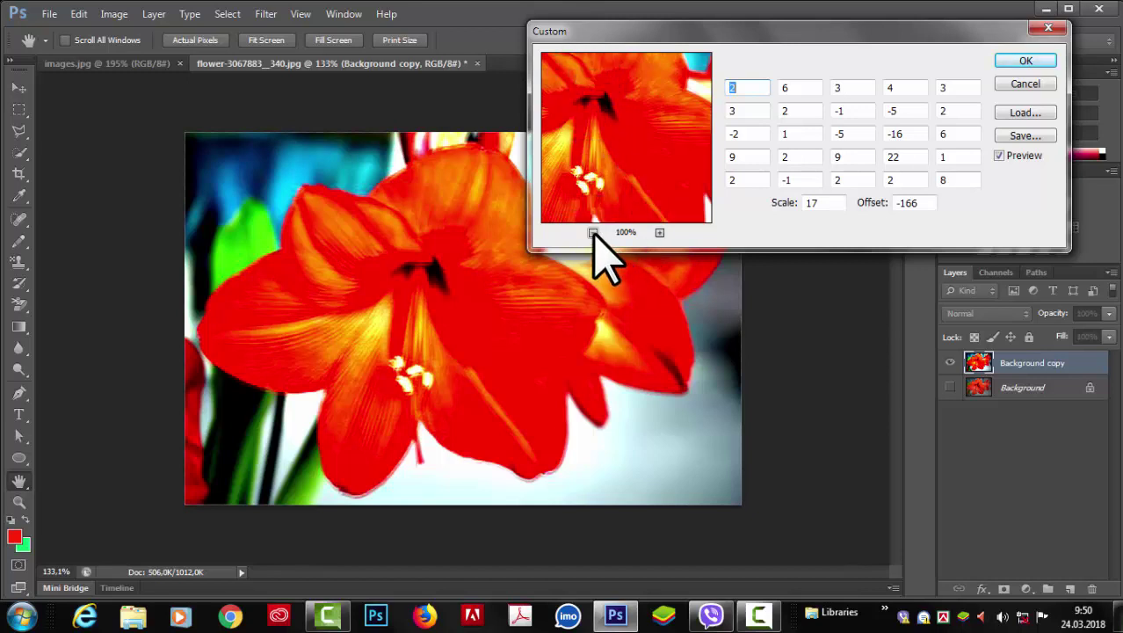
Step: Inspect the Custom preview at 200% and 67%, comparing with Preview toggled off and on
left_click(659, 232)
left_click_drag(602, 88, 627, 113)
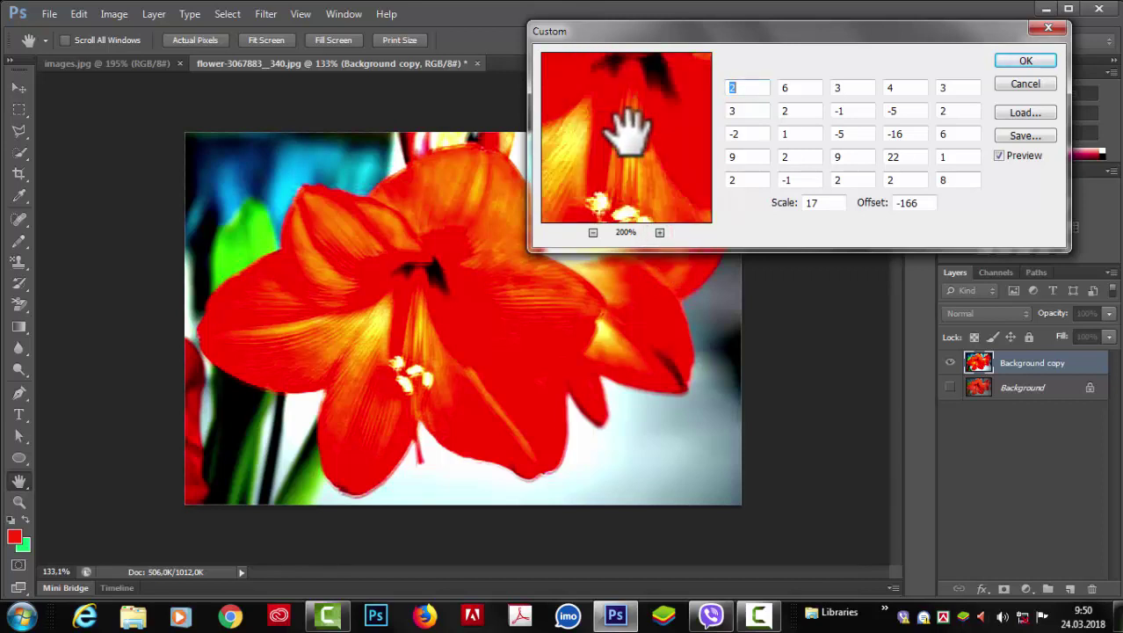
left_click(592, 233)
left_click(593, 232)
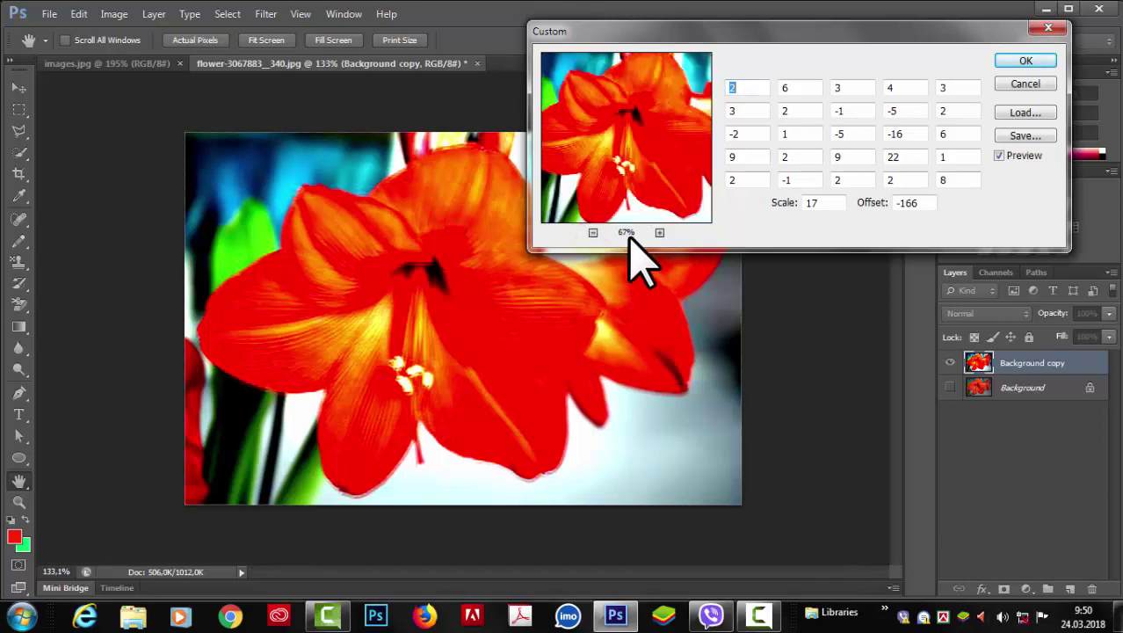
left_click_drag(597, 161, 683, 186)
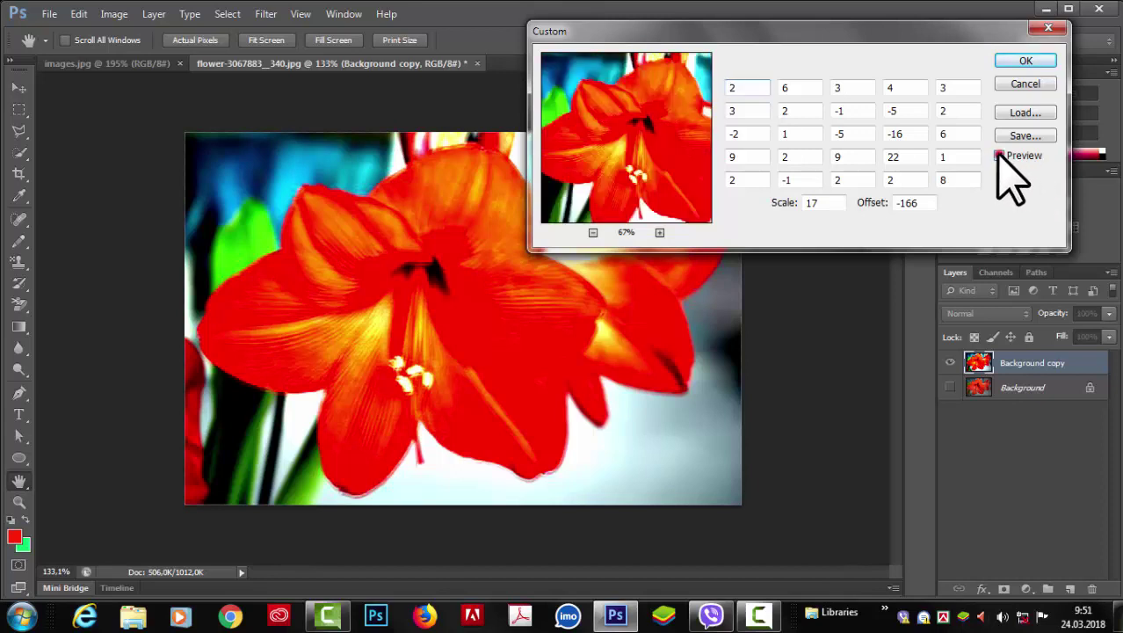
left_click(999, 156)
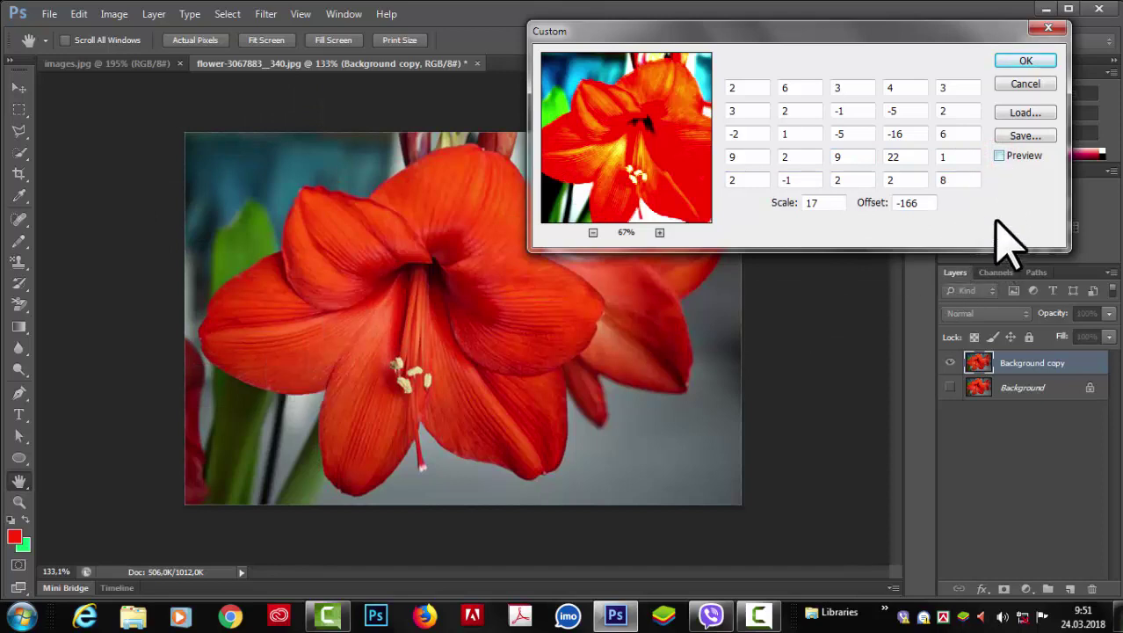
left_click(999, 155)
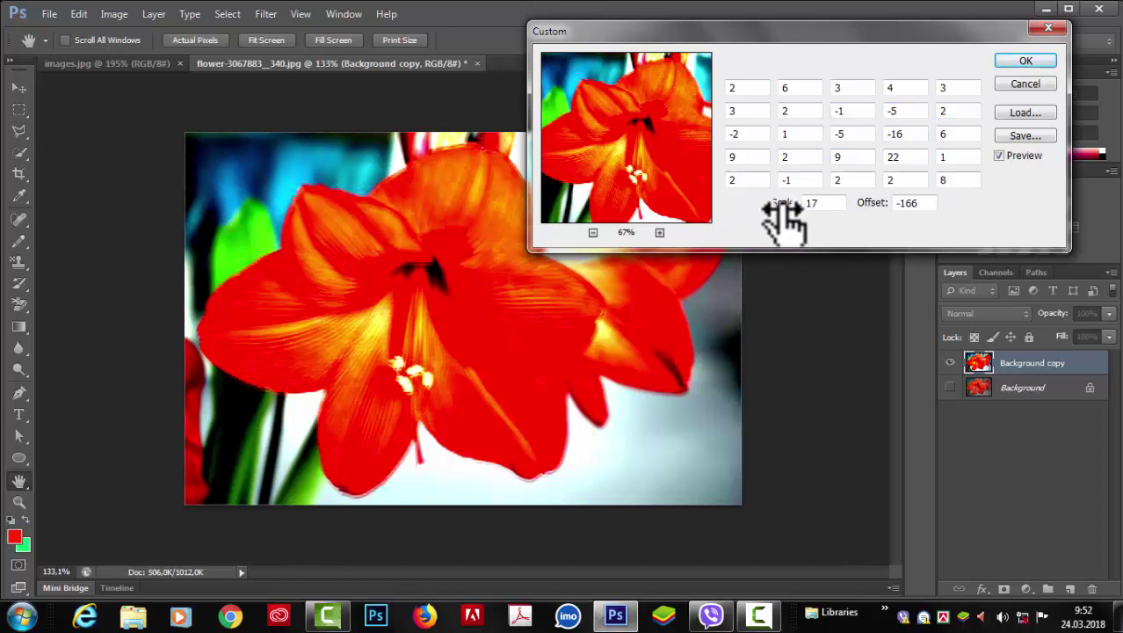
Step: Adjust the Custom filter's Scale value, settling on 30
left_click_drag(780, 211, 822, 215)
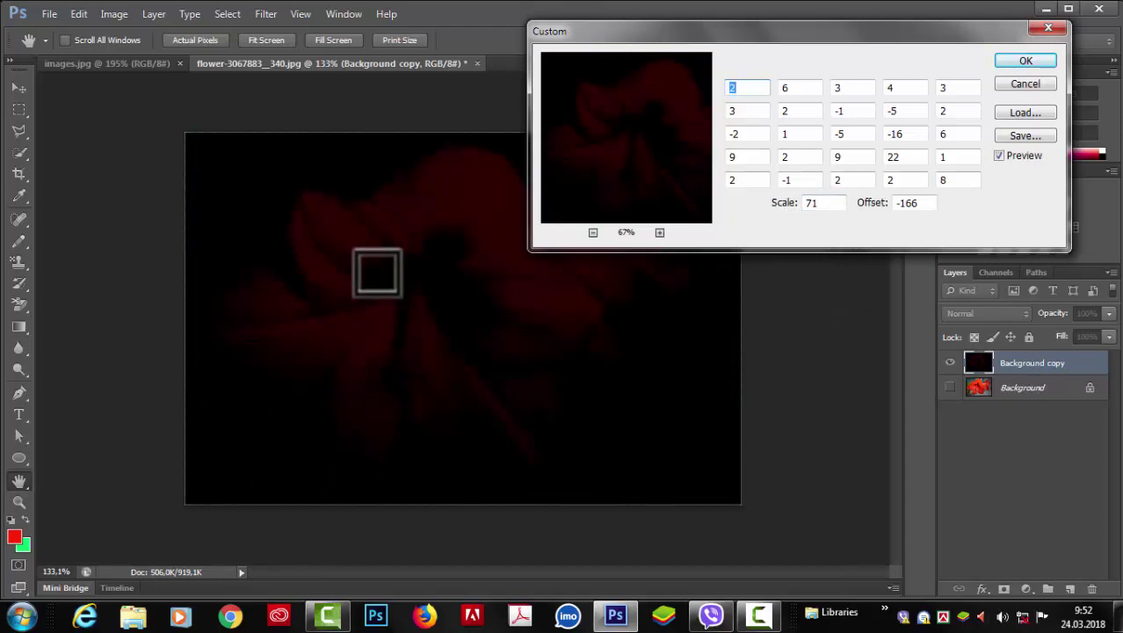
left_click_drag(781, 203, 851, 213)
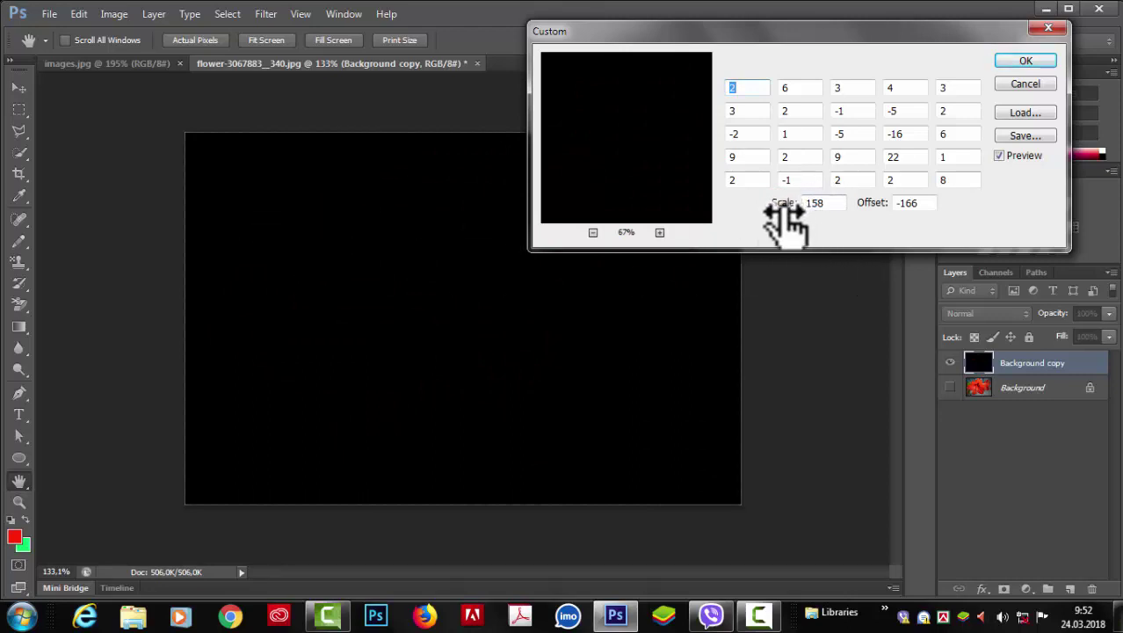
left_click_drag(785, 220, 679, 220)
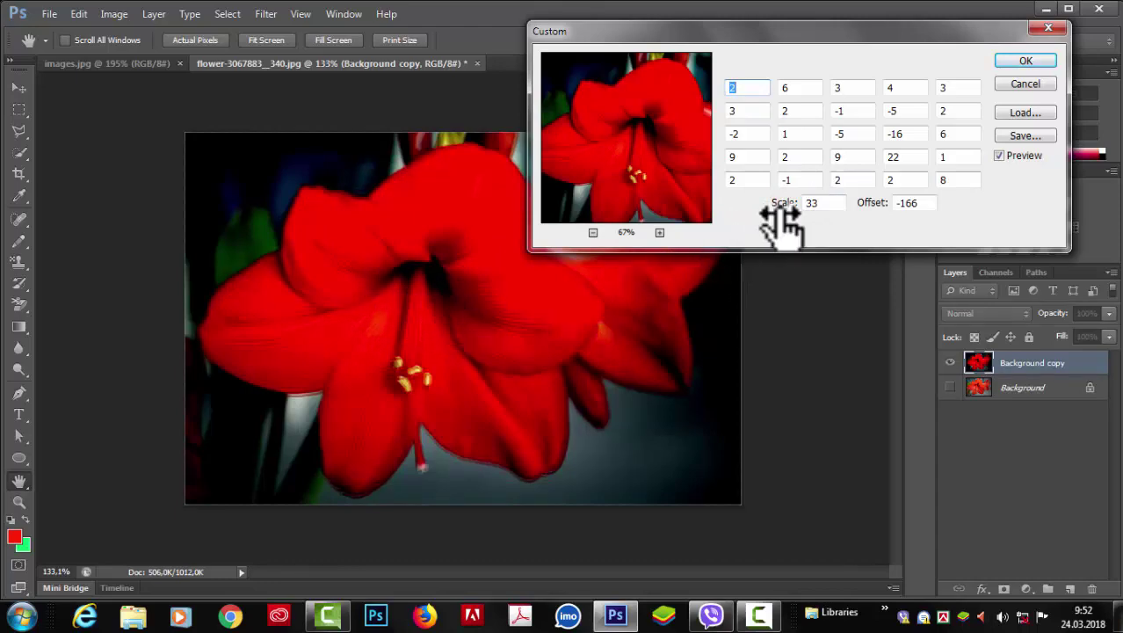
left_click_drag(781, 219, 809, 229)
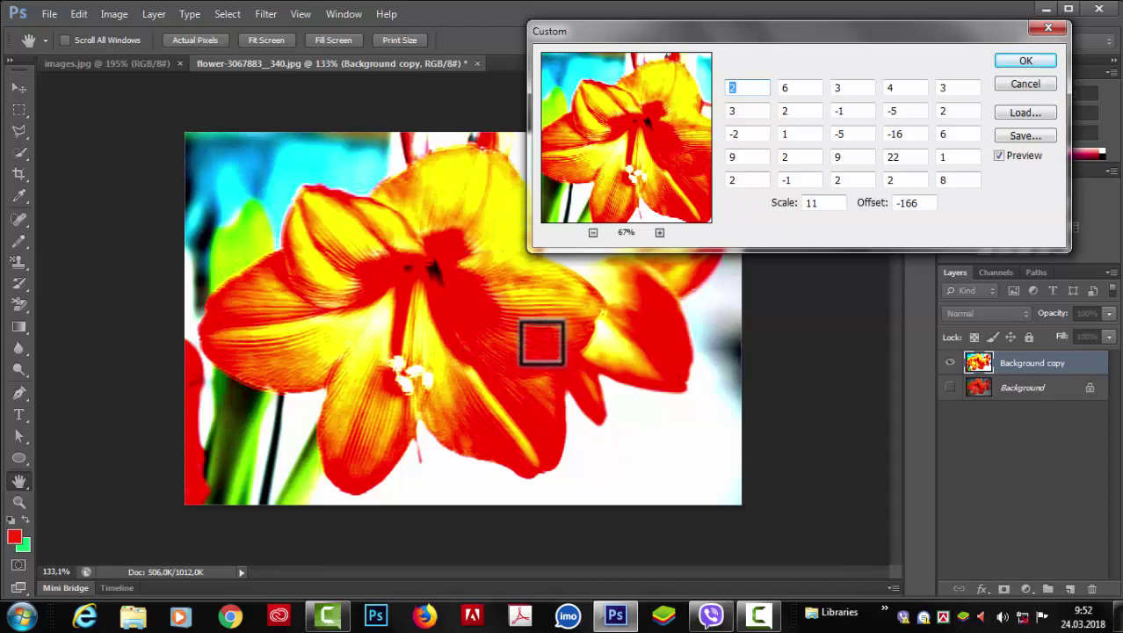
double_click(825, 202)
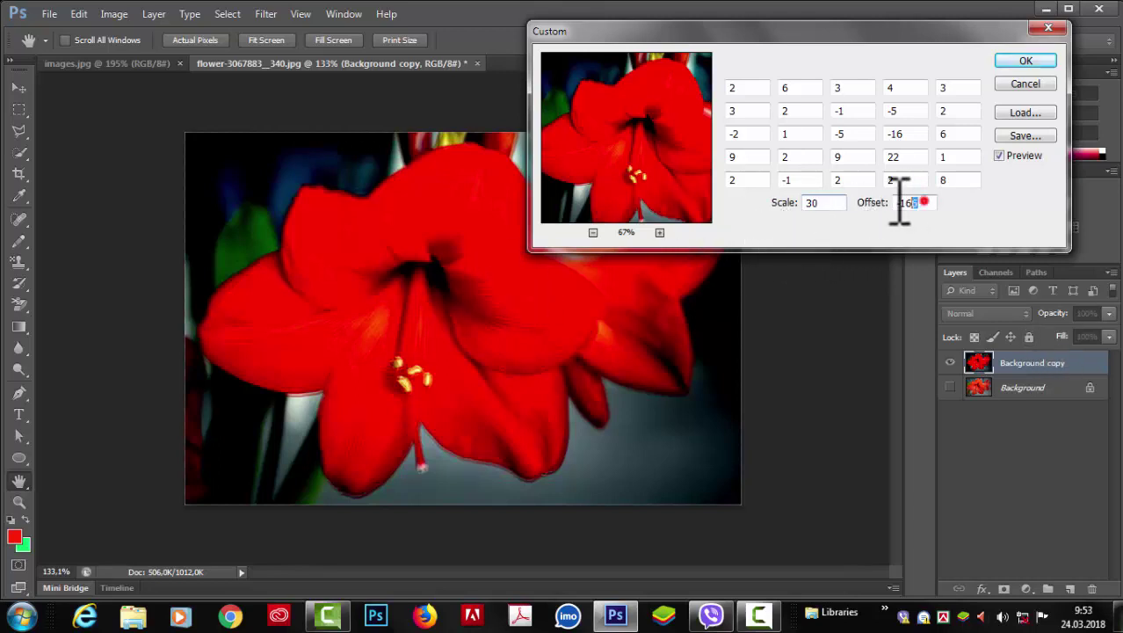
Step: Set the Custom filter's Offset to -312 for a deep-red flower on black
left_click_drag(900, 203, 1002, 229)
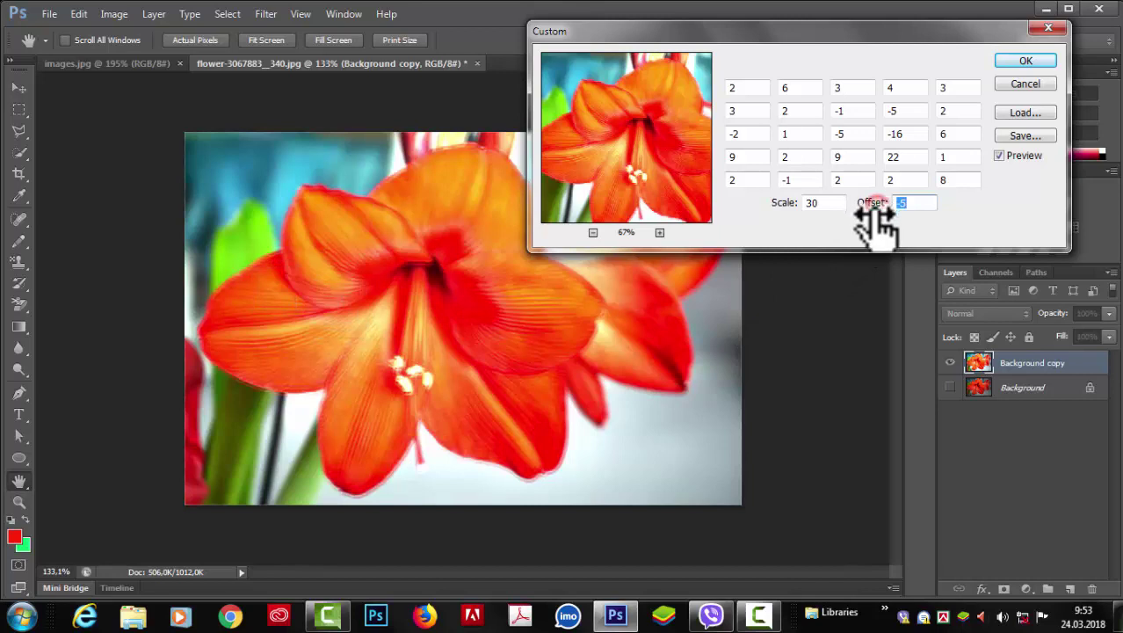
left_click_drag(873, 212, 633, 195)
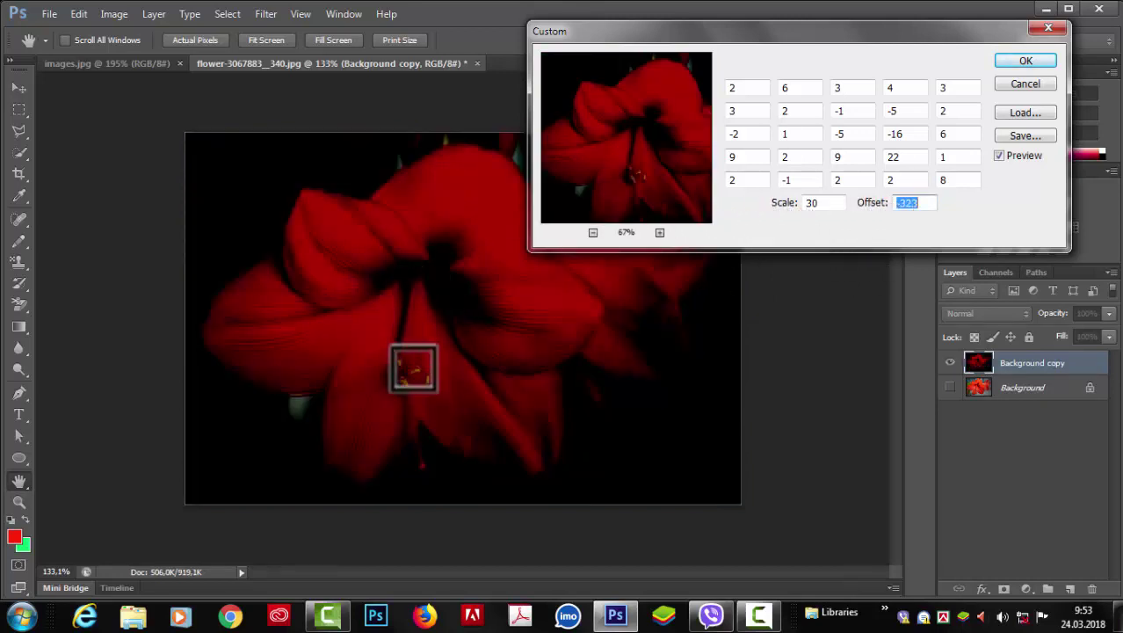
mouse_move(865, 211)
left_mouse_down()
mouse_move(863, 226)
mouse_move(879, 224)
mouse_move(873, 210)
left_mouse_up()
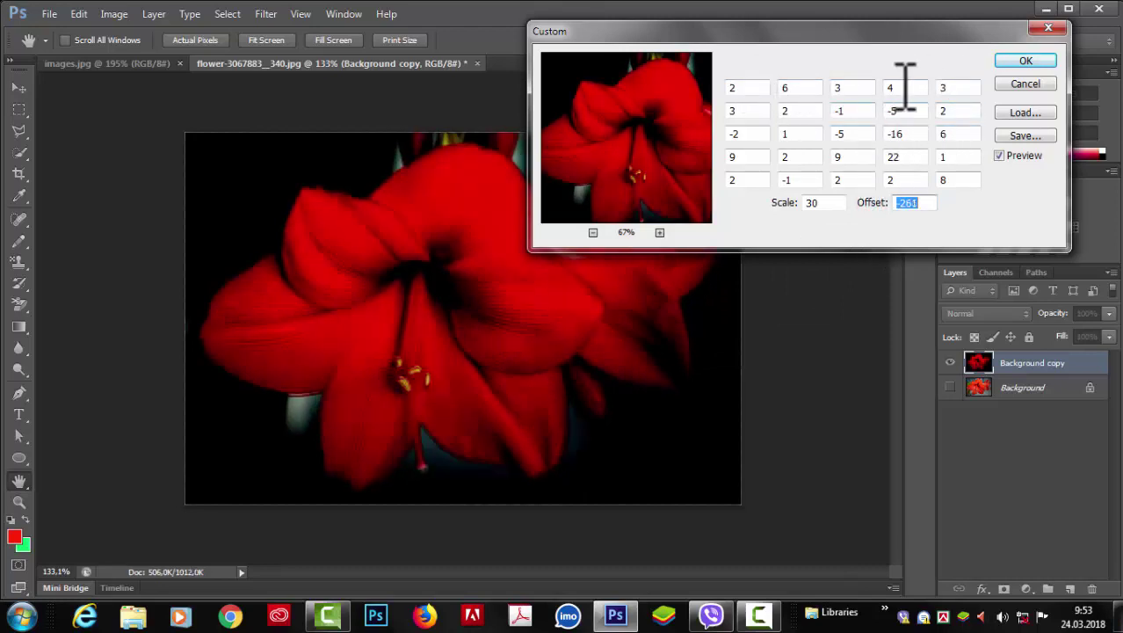
Step: Change the top-row fourth kernel value by typing 66, then start saving the Custom filter
left_click(897, 87)
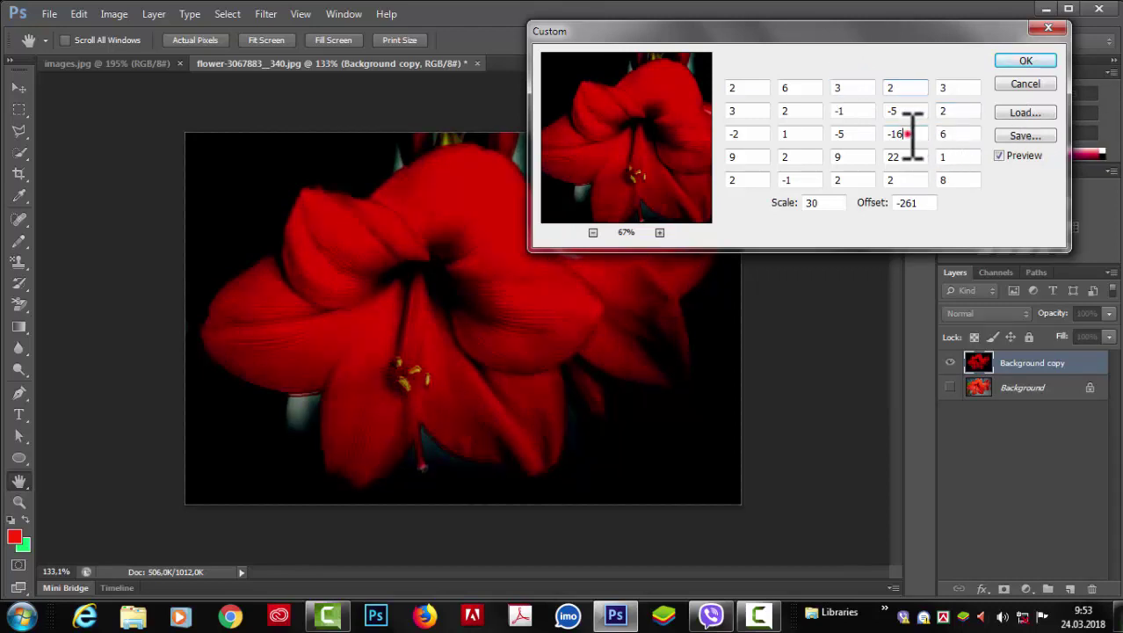
key("BackSpace")
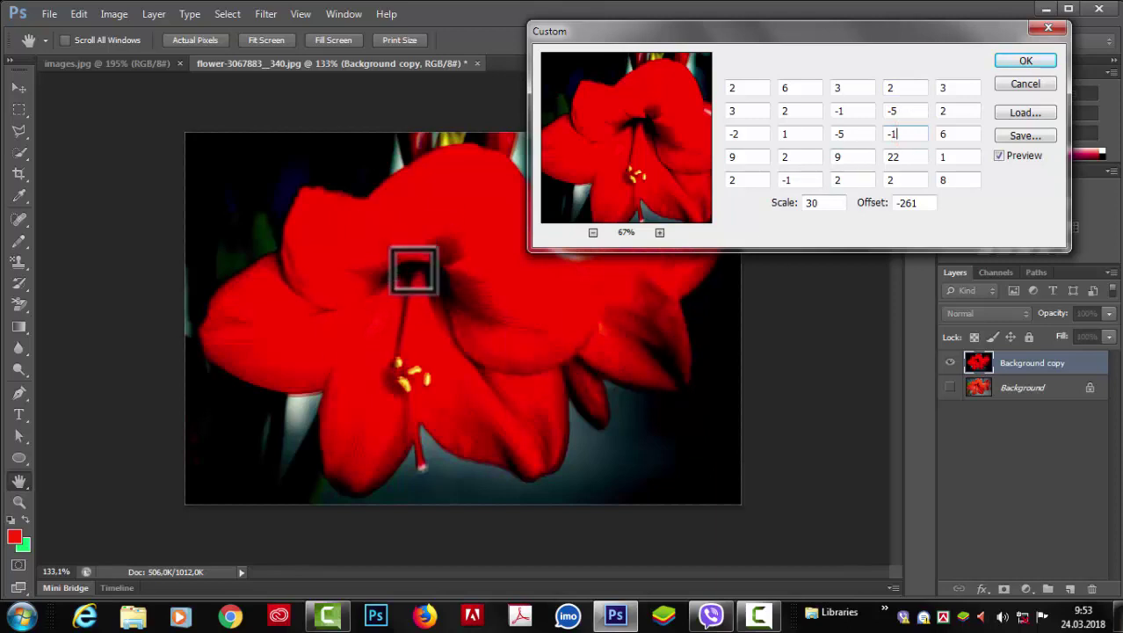
type("6")
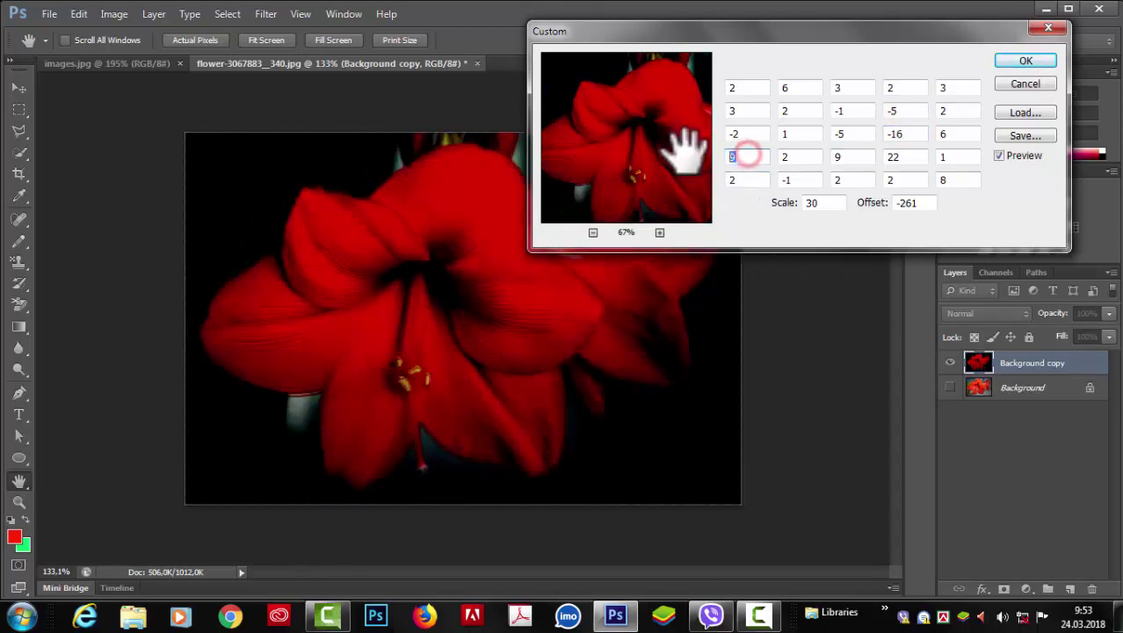
type("6")
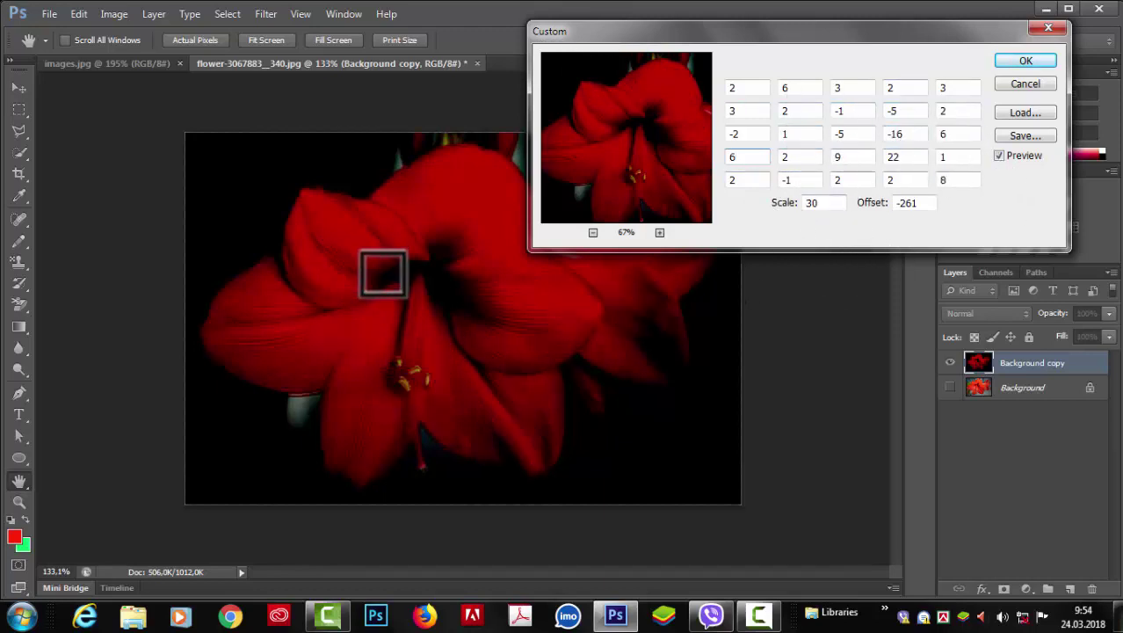
left_click(1037, 136)
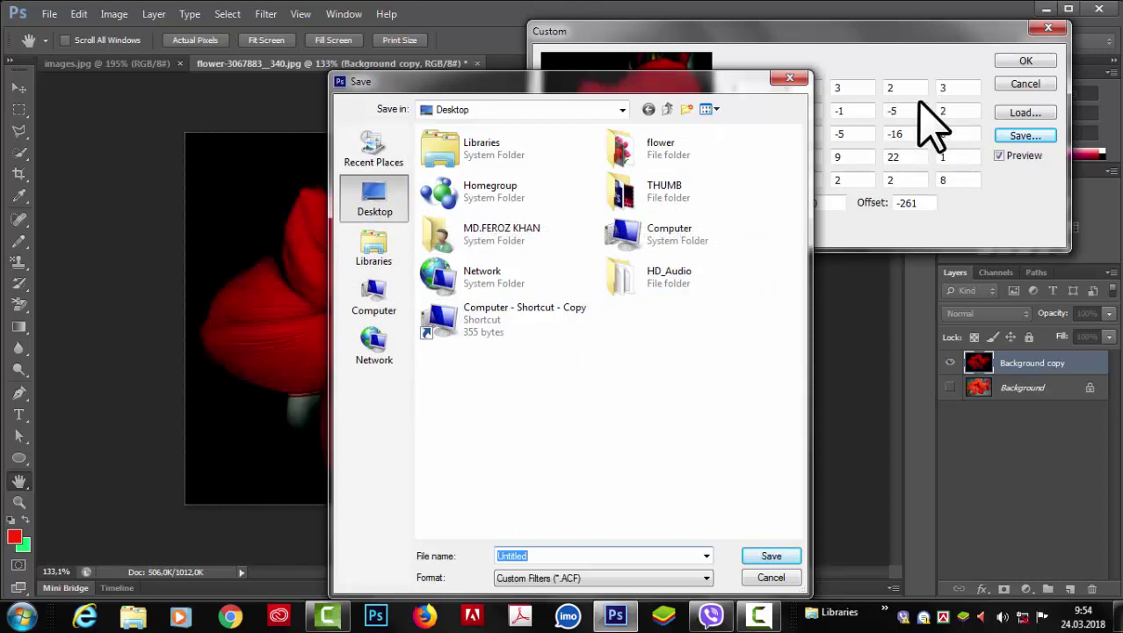
Step: Save the Custom filter settings as filter1 (.ACF) on the Desktop, then cancel the filter
left_click_drag(726, 86, 548, 56)
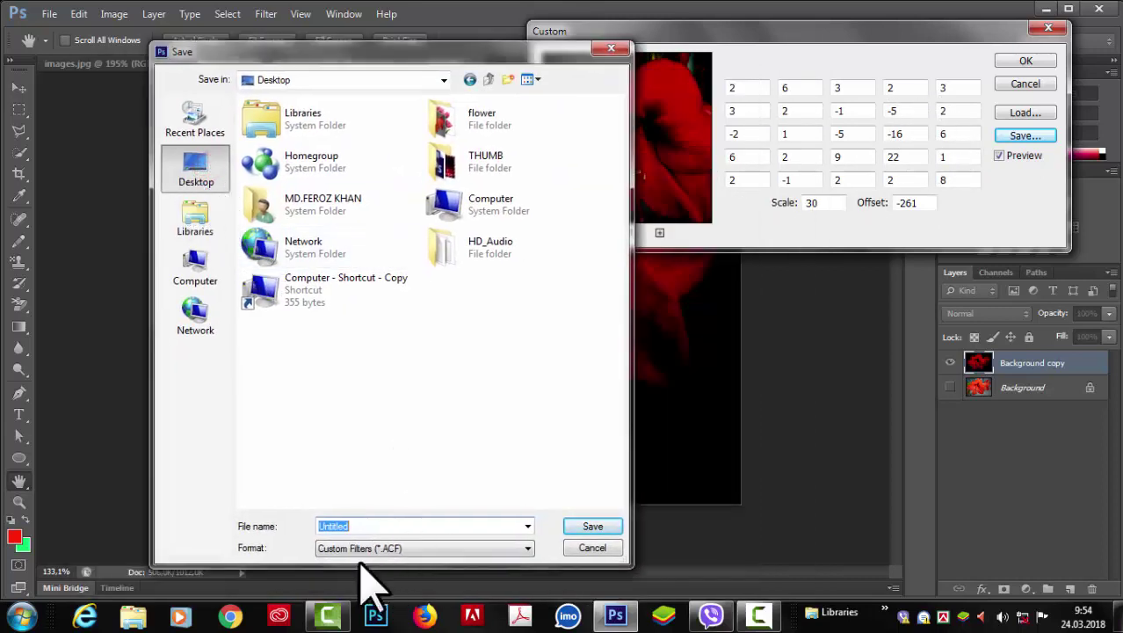
type("filter1")
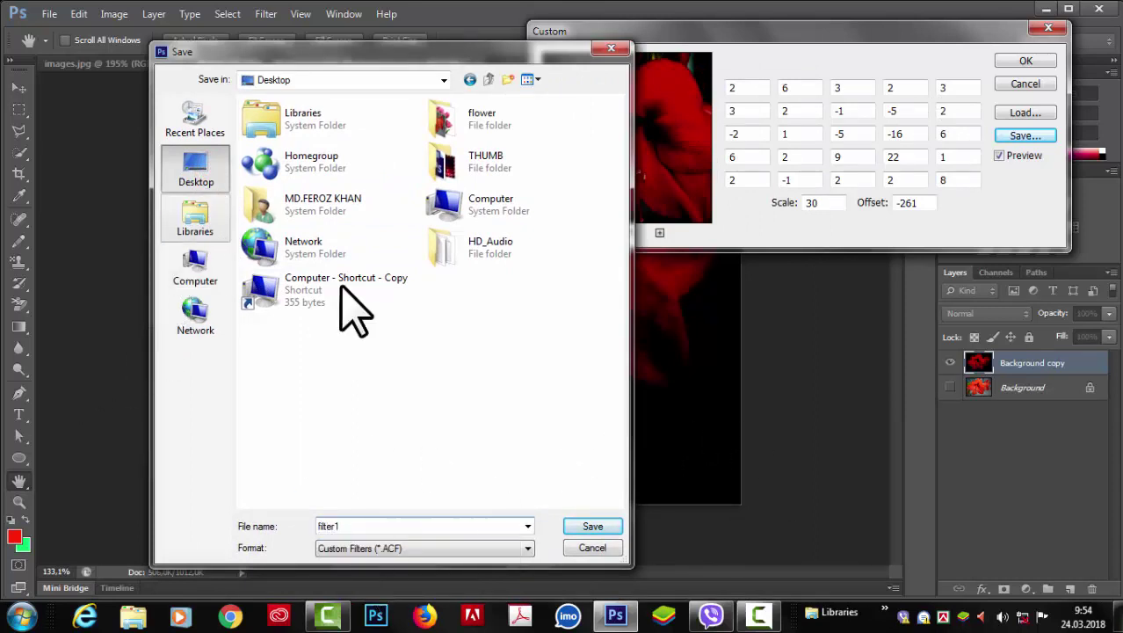
left_click(586, 527)
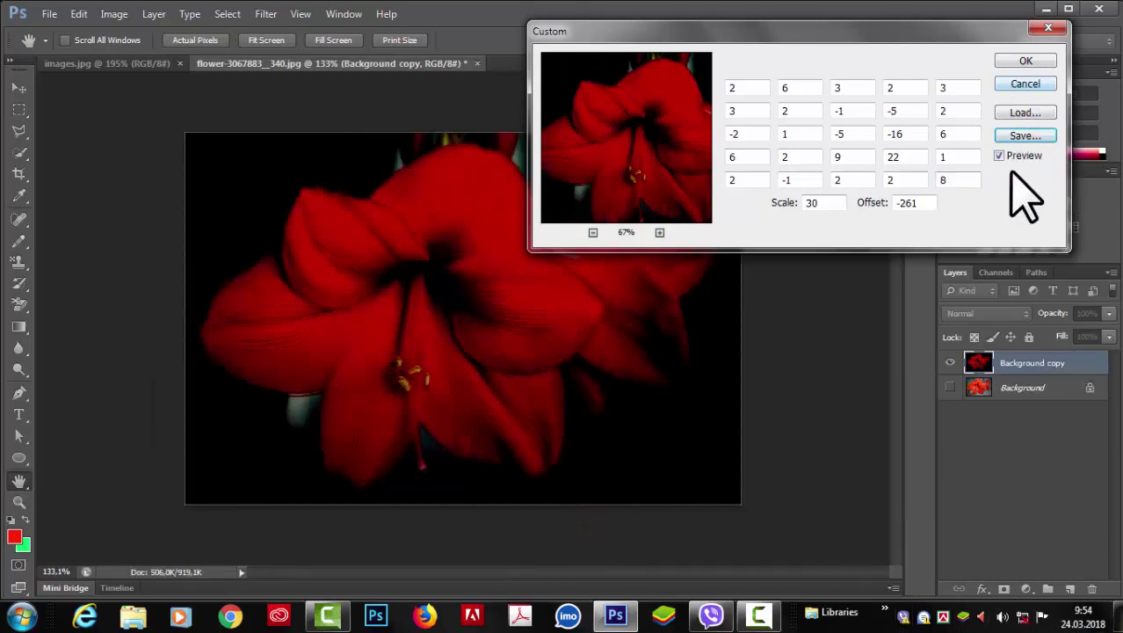
left_click(1026, 87)
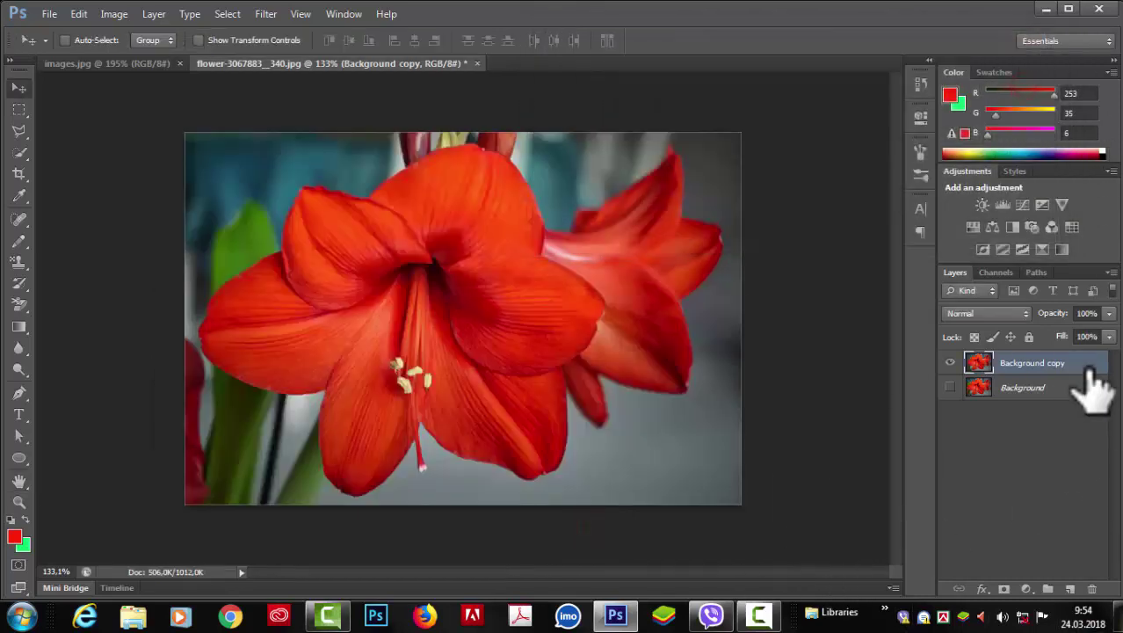
Step: Load filter1 from the Desktop into the Custom filter on the amaryllis to preview it
left_click(265, 14)
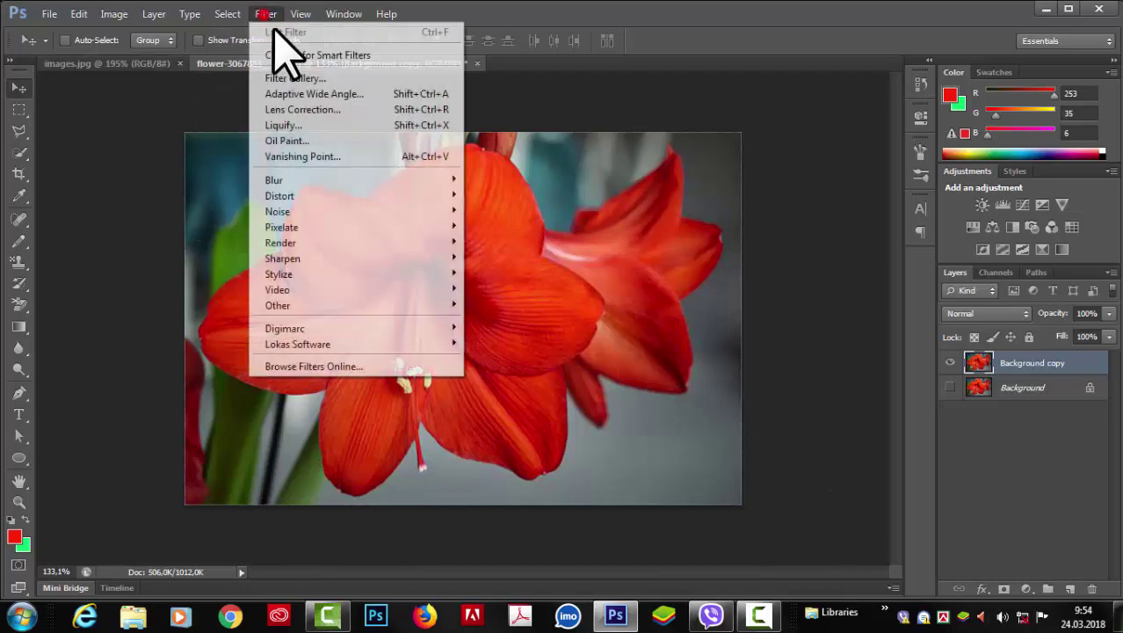
mouse_move(316, 305)
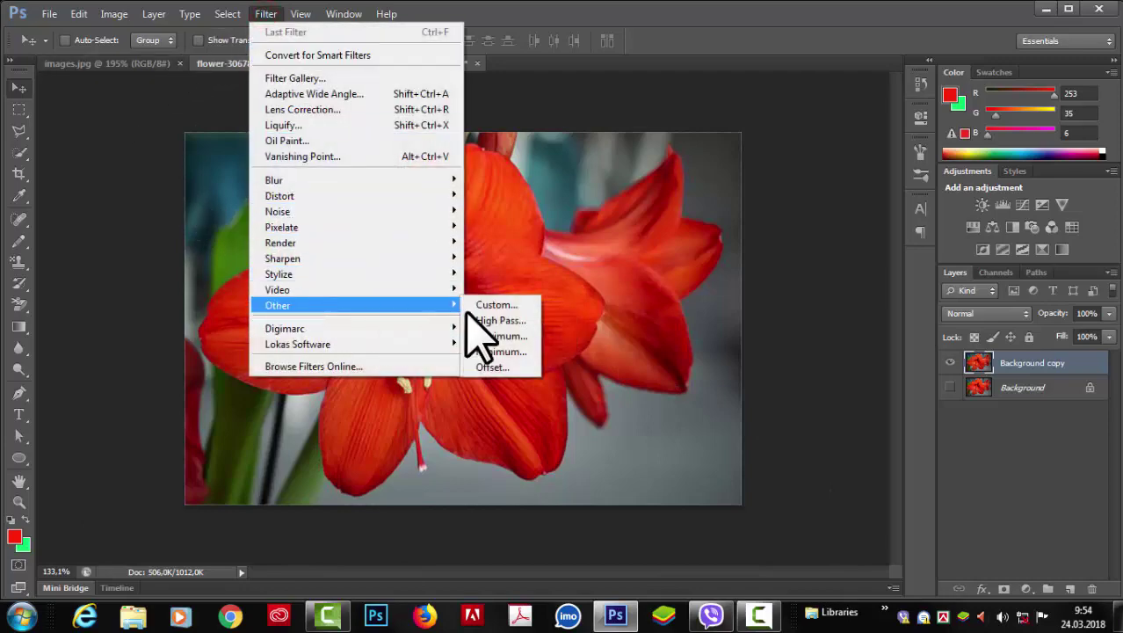
left_click(510, 305)
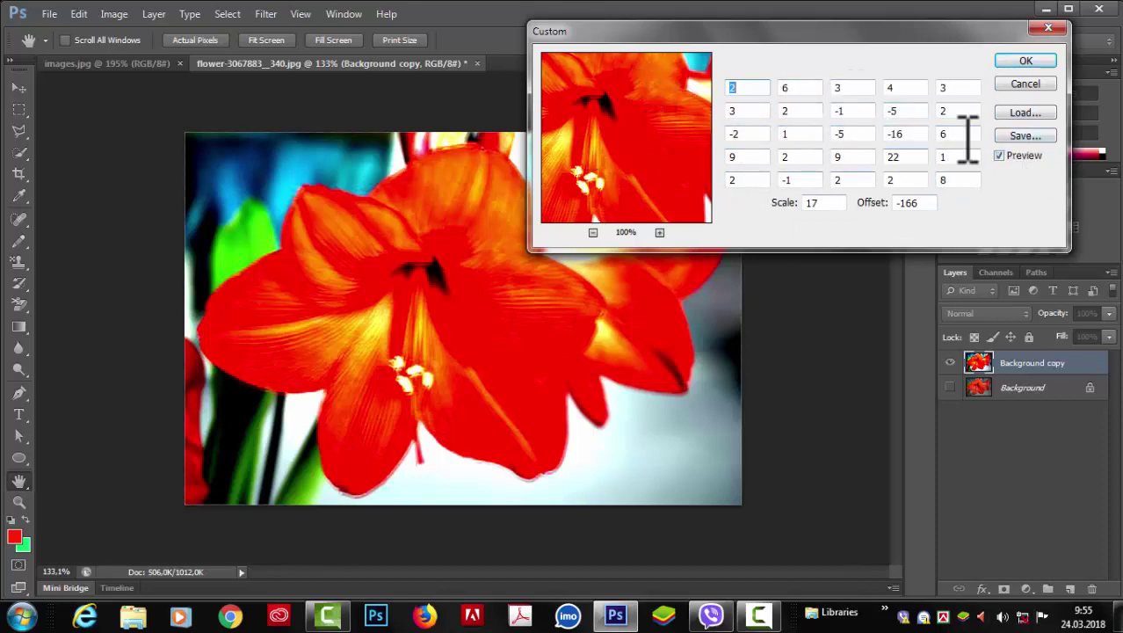
left_click(1019, 113)
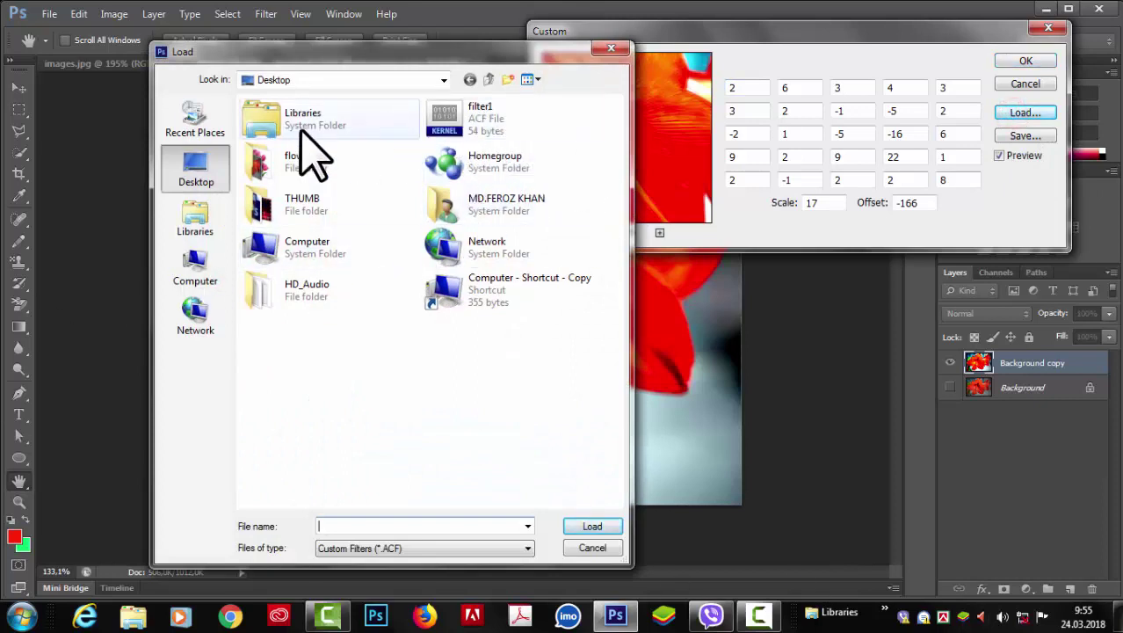
left_click(185, 171)
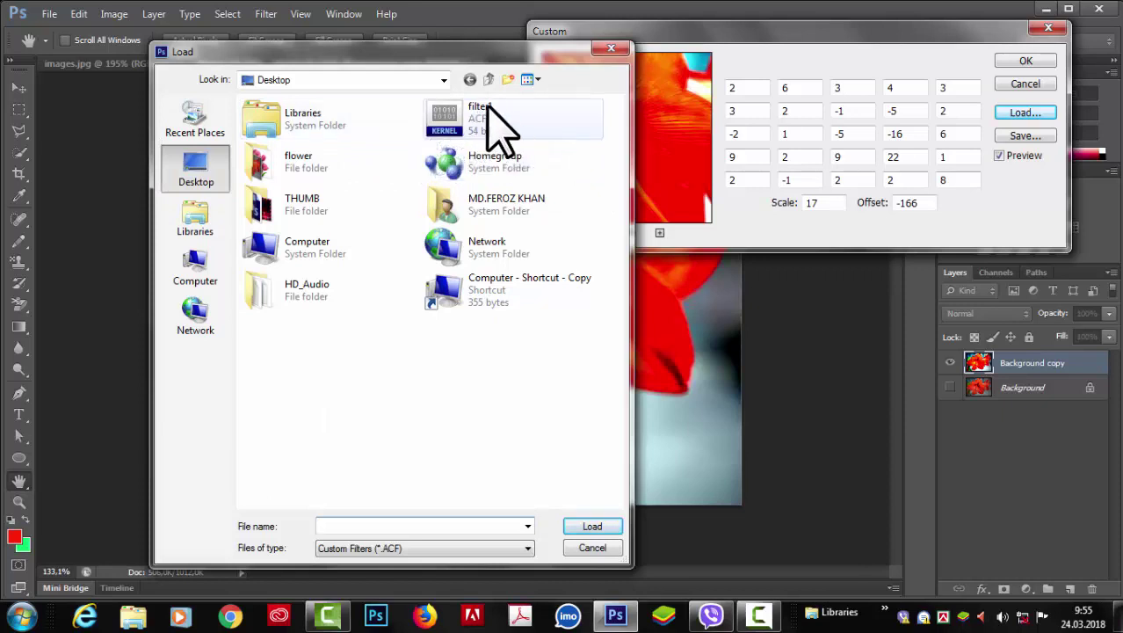
left_click(459, 131)
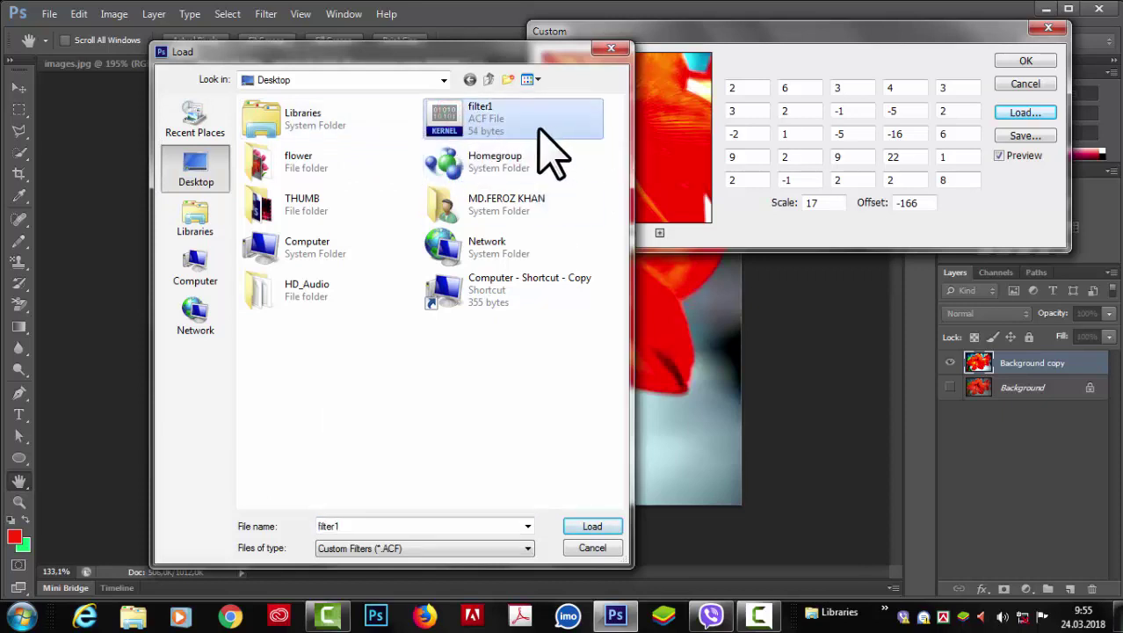
left_click(587, 528)
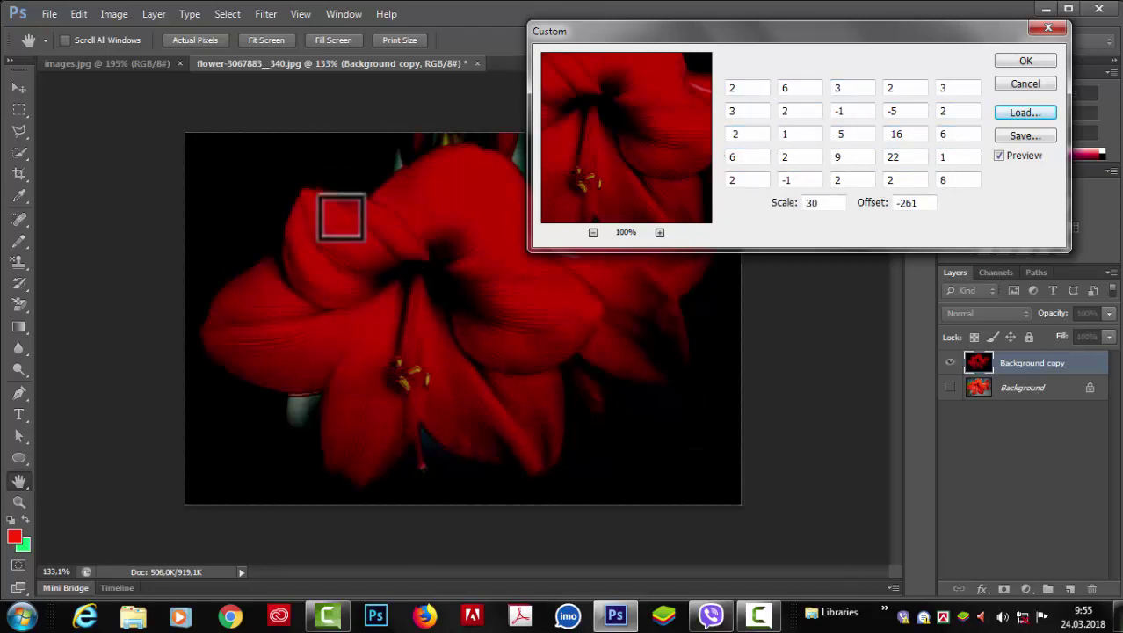
Step: Cancel the Custom filter, switch to images.jpg, and duplicate the hibiscus Background layer
left_click(1025, 83)
left_click(148, 67)
left_click_drag(1024, 362, 1069, 589)
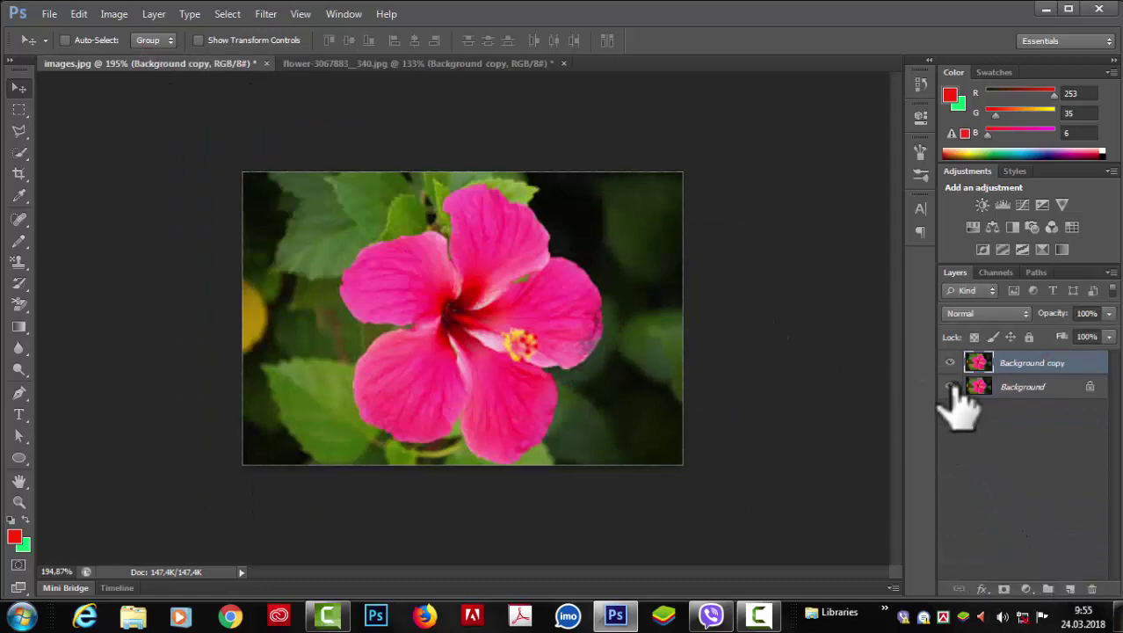
Step: Preview filter1's Custom values on the hibiscus copy layer, then cancel without applying
left_click(265, 14)
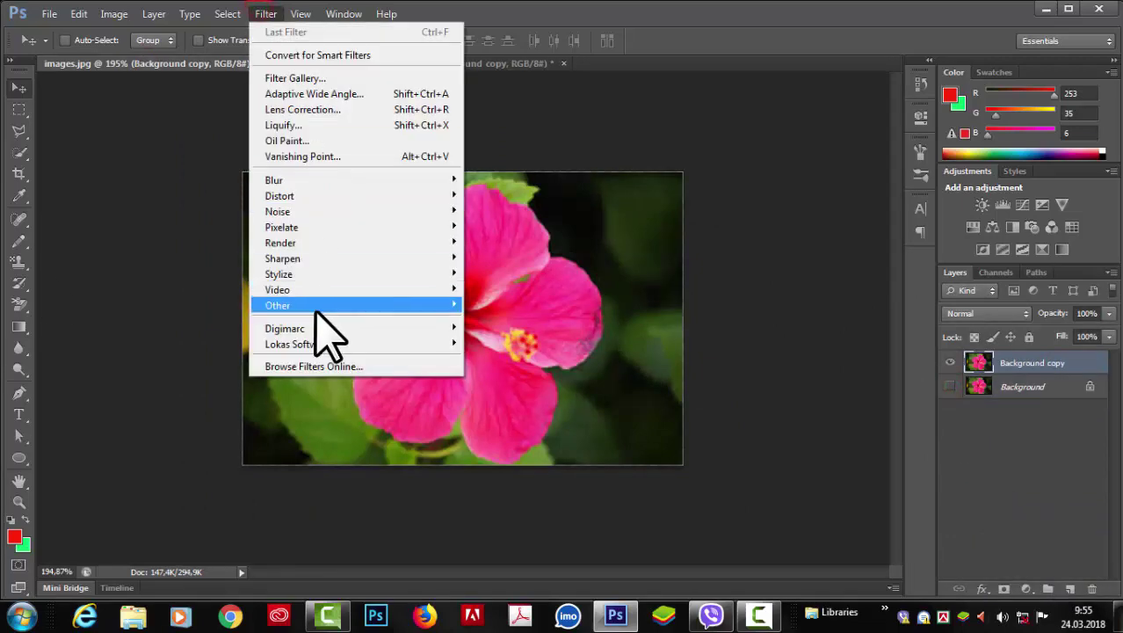
mouse_move(355, 308)
left_click(506, 305)
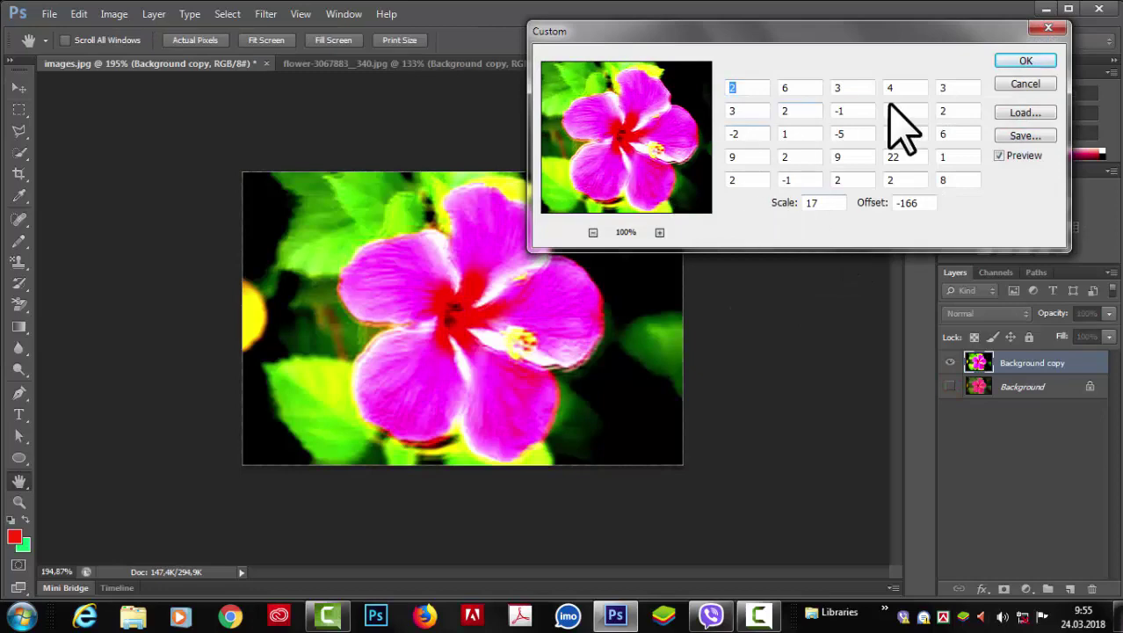
left_click(1024, 112)
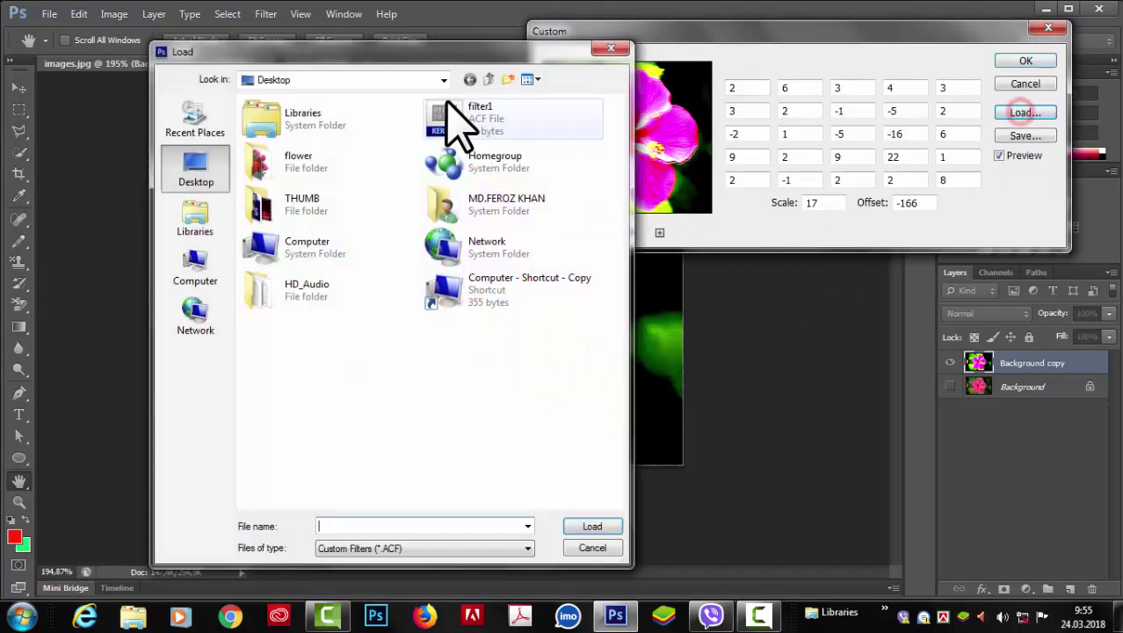
left_click(457, 114)
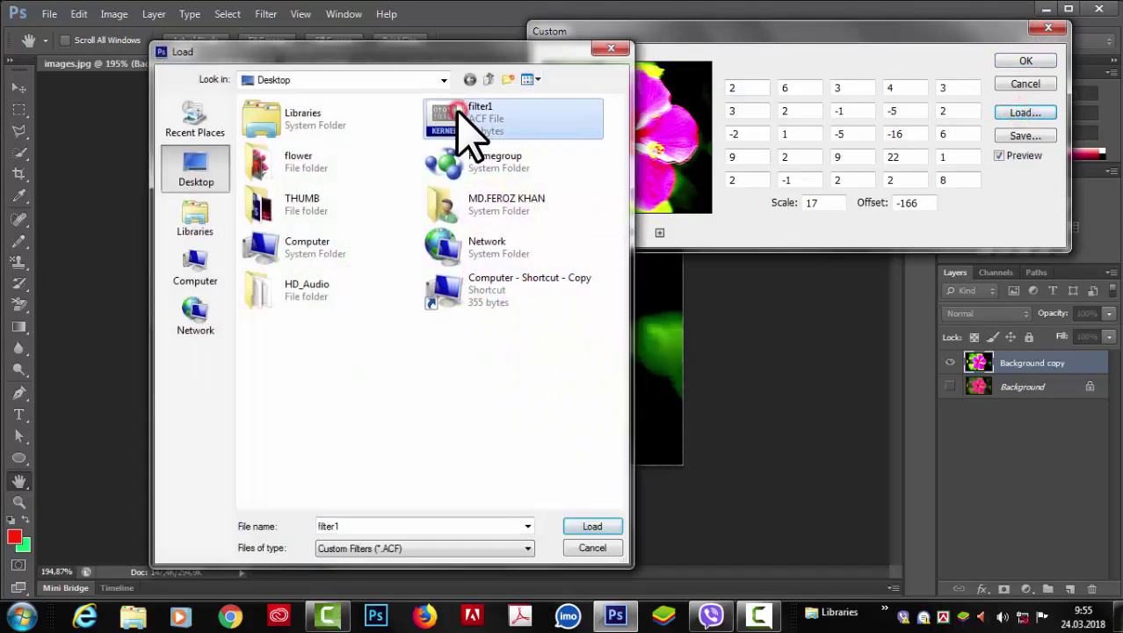
left_click(587, 527)
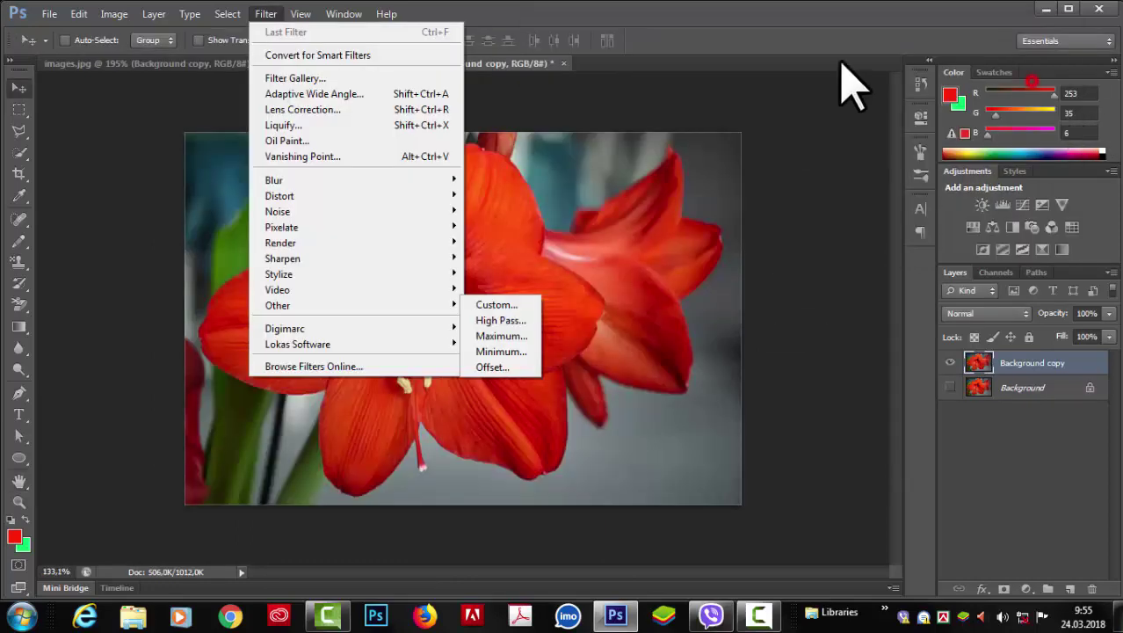
left_click(263, 35)
left_click(265, 14)
Step: Open the Custom filter on the amaryllis, check the flower, and cancel it
mouse_move(278, 305)
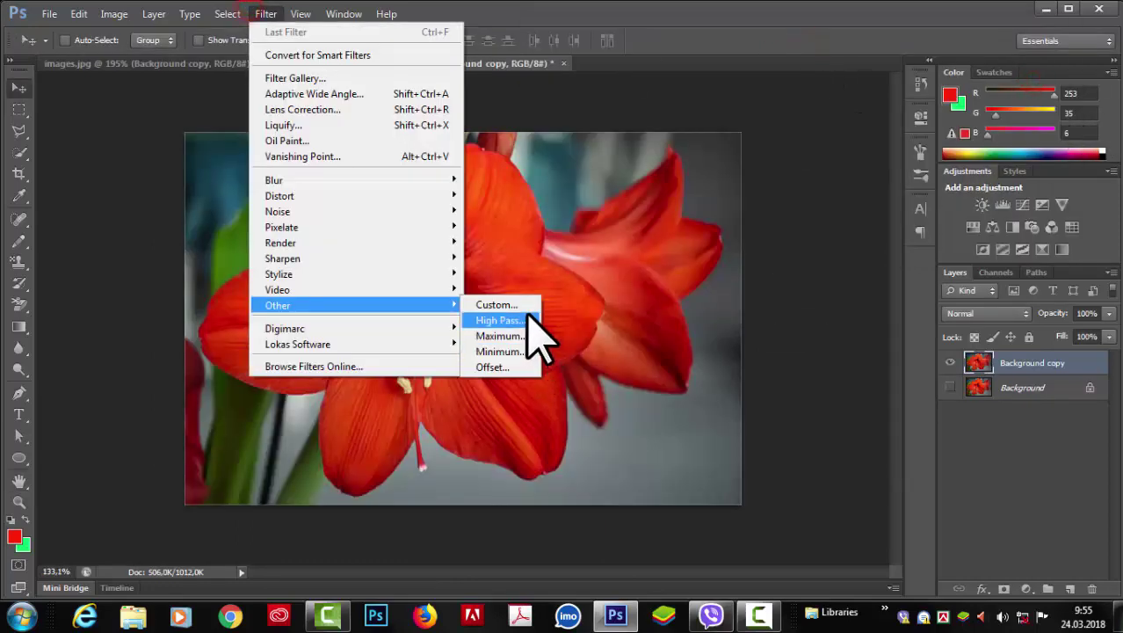
left_click(518, 305)
left_click_drag(813, 26, 608, 22)
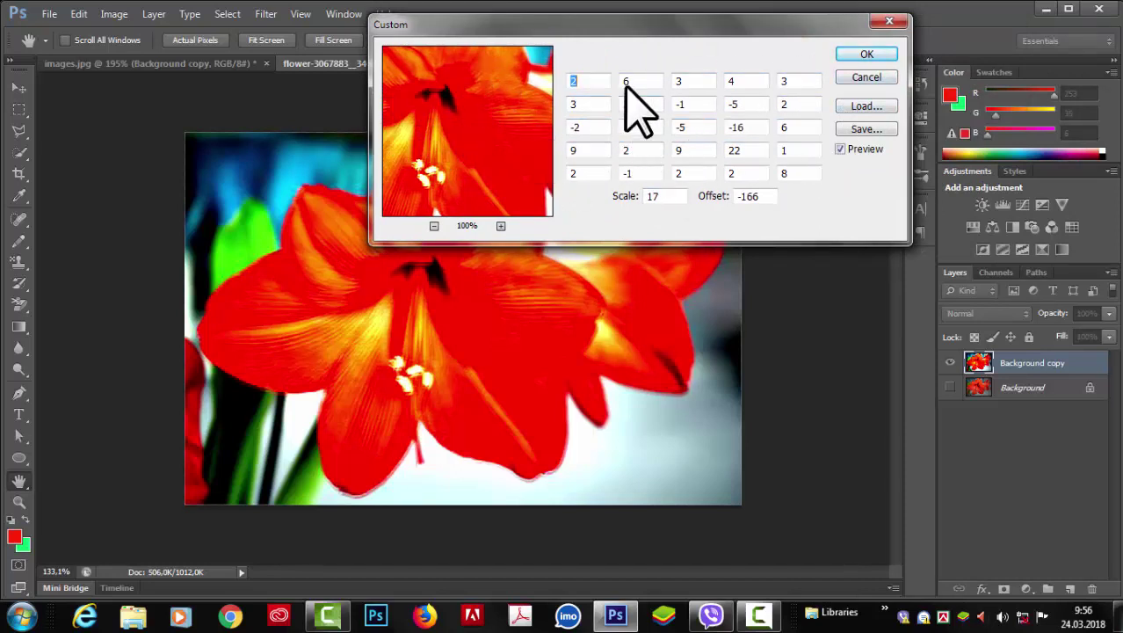
left_click(869, 77)
Step: Look at the Filter > Other list again and close it without applying anything
left_click(266, 14)
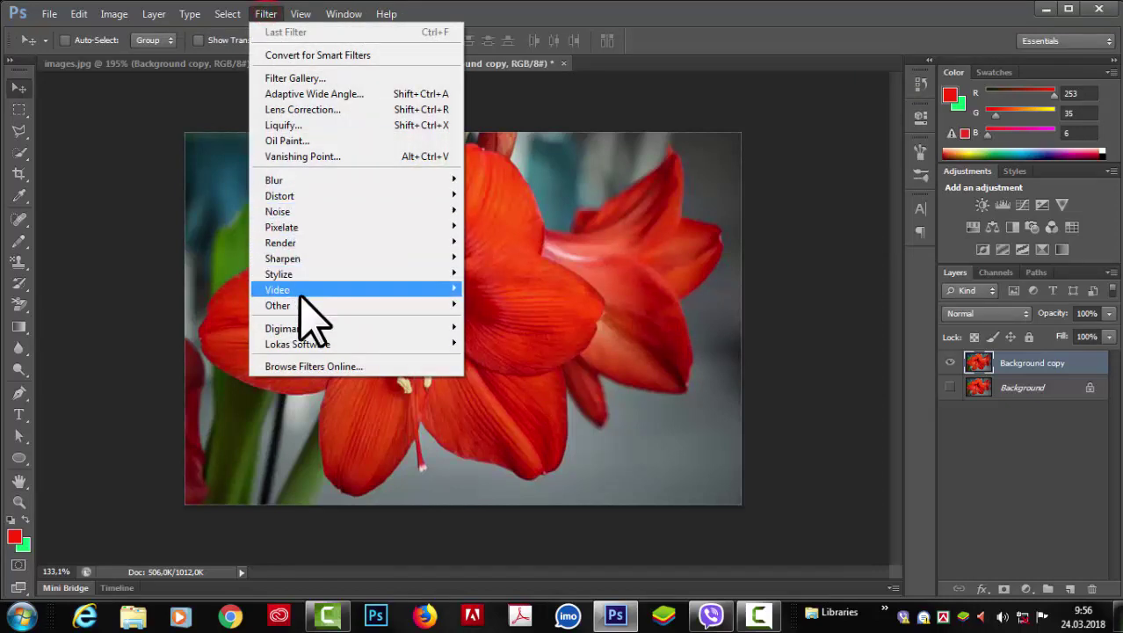
mouse_move(329, 305)
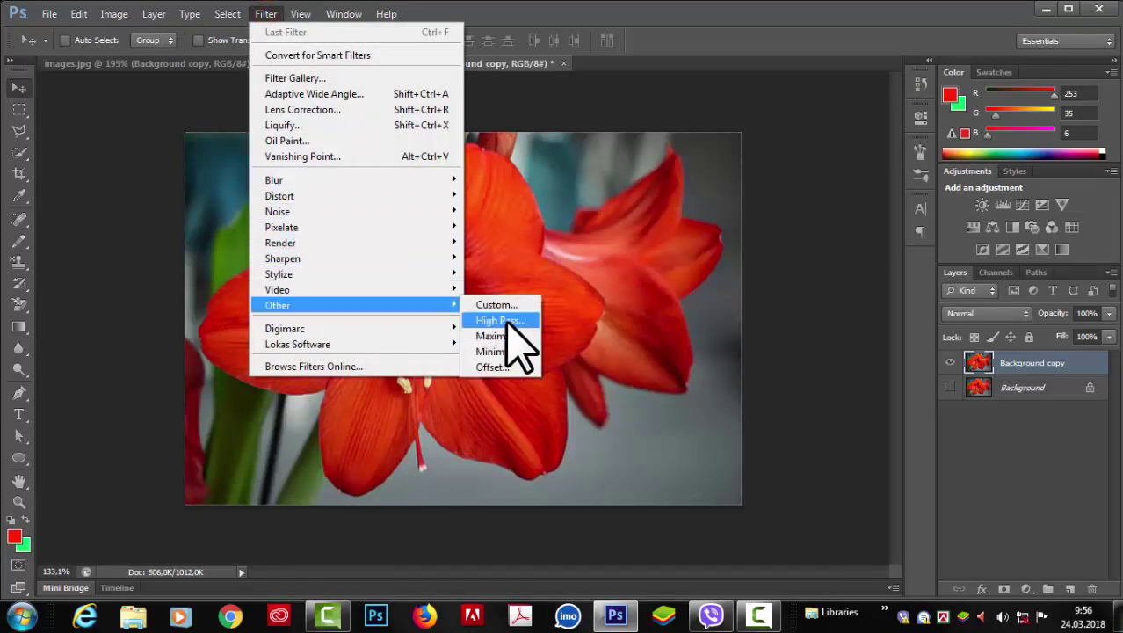
left_click(785, 326)
Step: On images.jpg, duplicate the hibiscus Background layer and hide the original
left_click(117, 63)
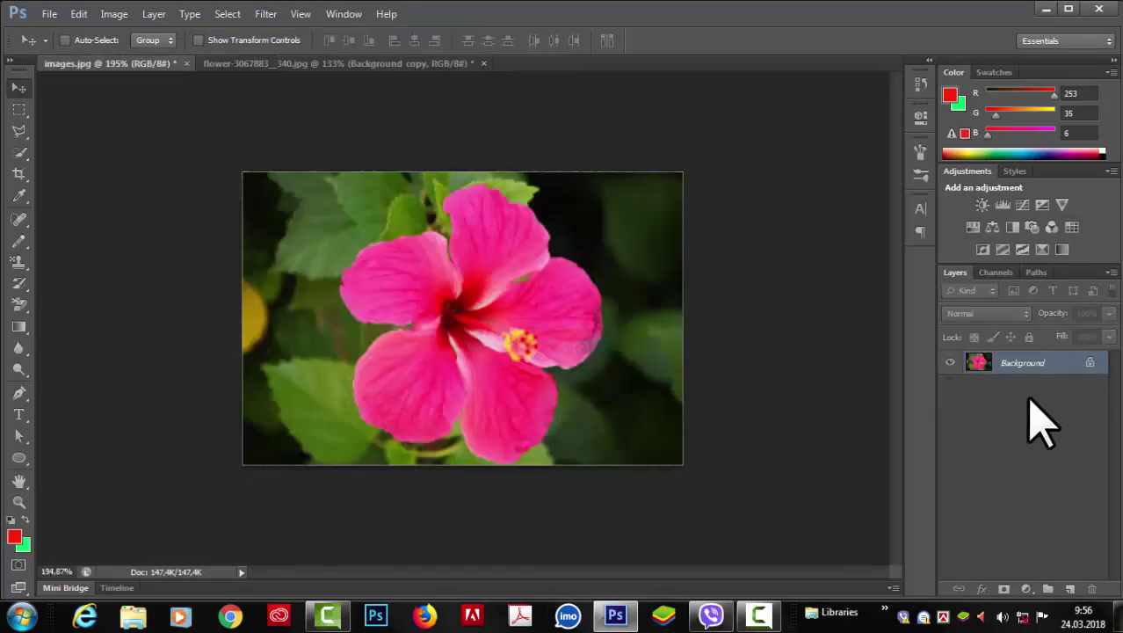
scroll(451, 306, "up", 2)
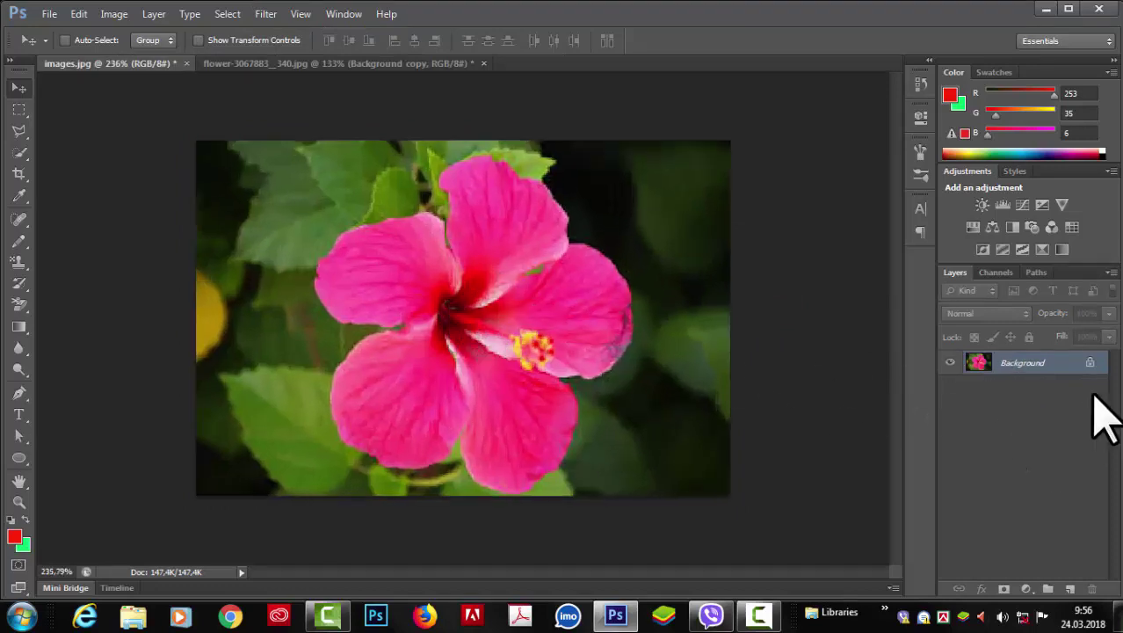
left_click_drag(1059, 367, 1070, 589)
left_click(950, 387)
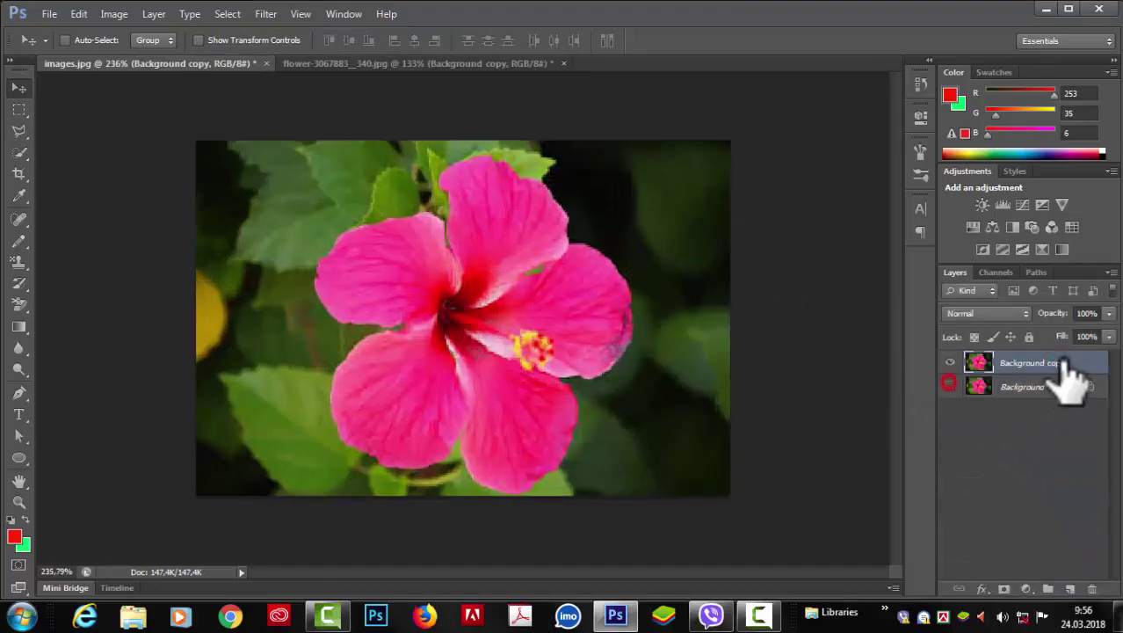
Step: Bring up the Filter > Other list of filters
left_click(267, 14)
left_click(215, 263)
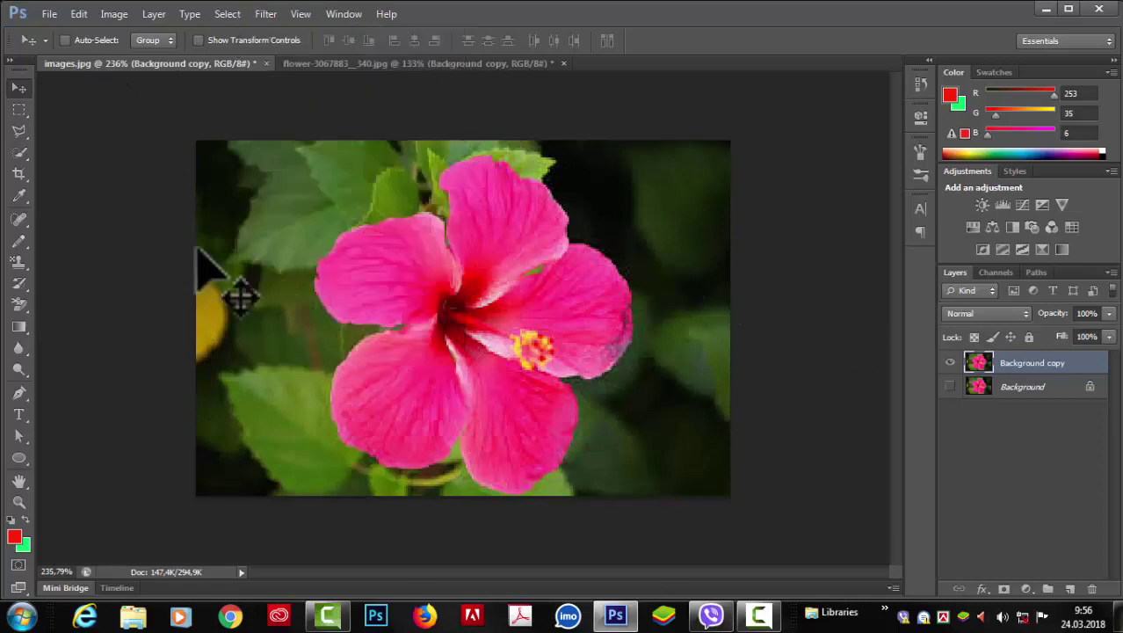
left_click(268, 15)
mouse_move(296, 305)
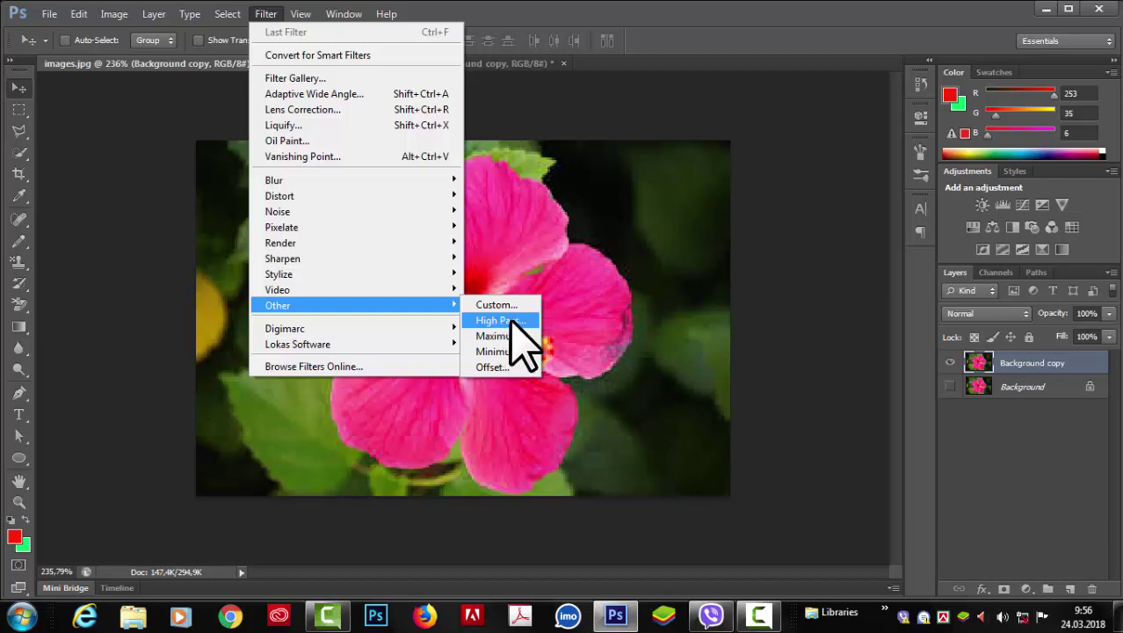
Step: Apply High Pass to the hibiscus Background copy with a 1.0-pixel radius
left_click(511, 320)
left_click_drag(574, 111, 718, 37)
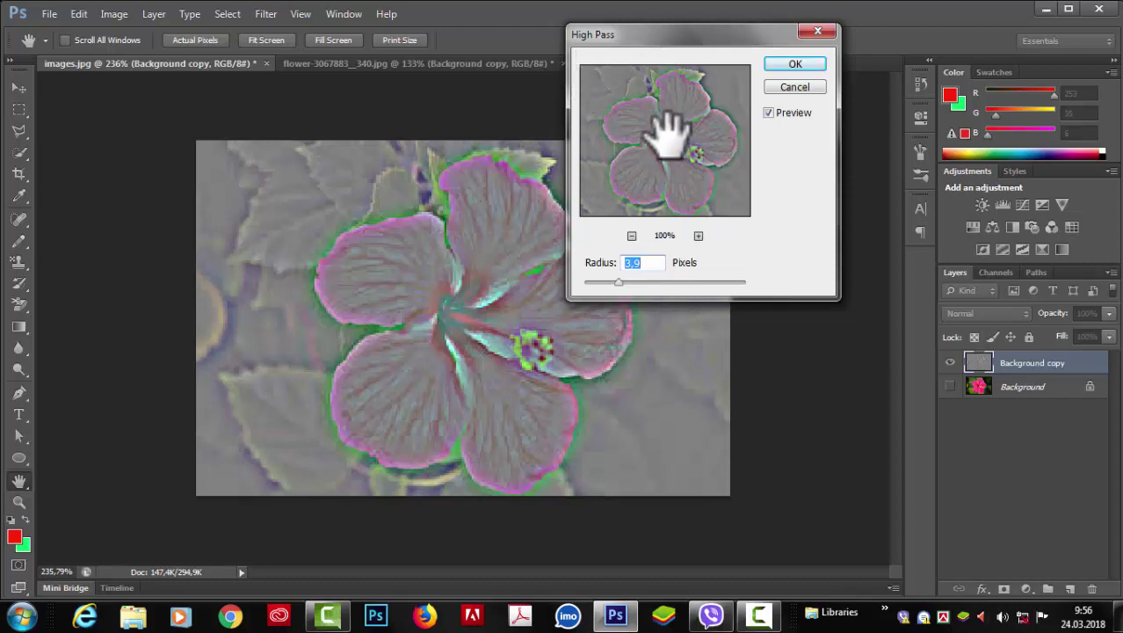
left_click_drag(668, 132, 702, 130)
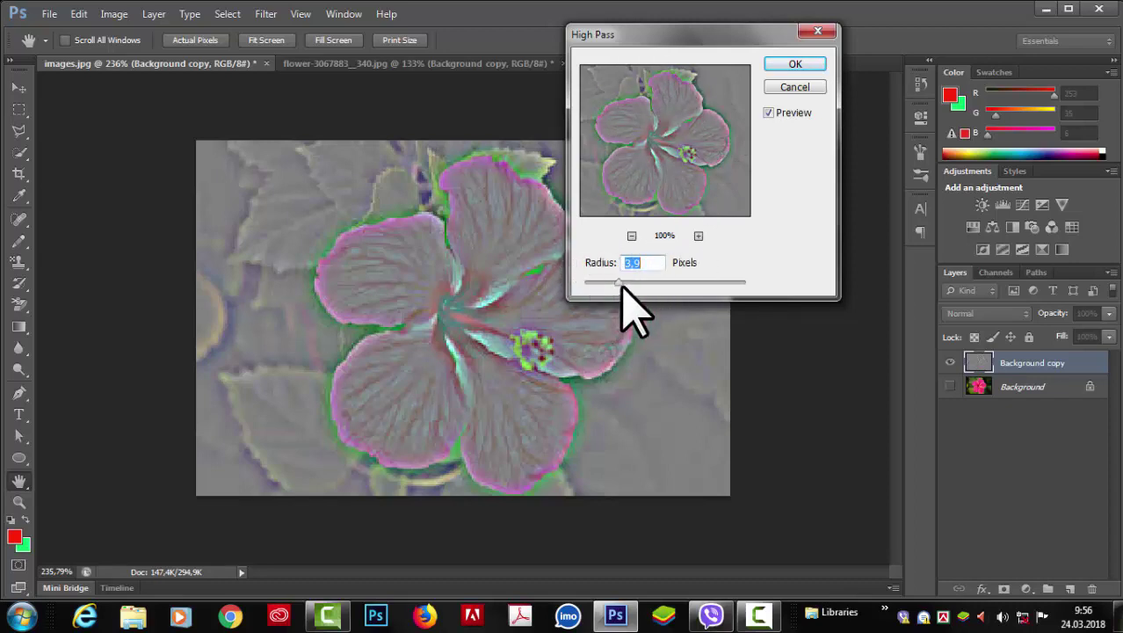
mouse_move(618, 281)
left_mouse_down()
mouse_move(747, 306)
mouse_move(667, 282)
mouse_move(603, 282)
left_mouse_up()
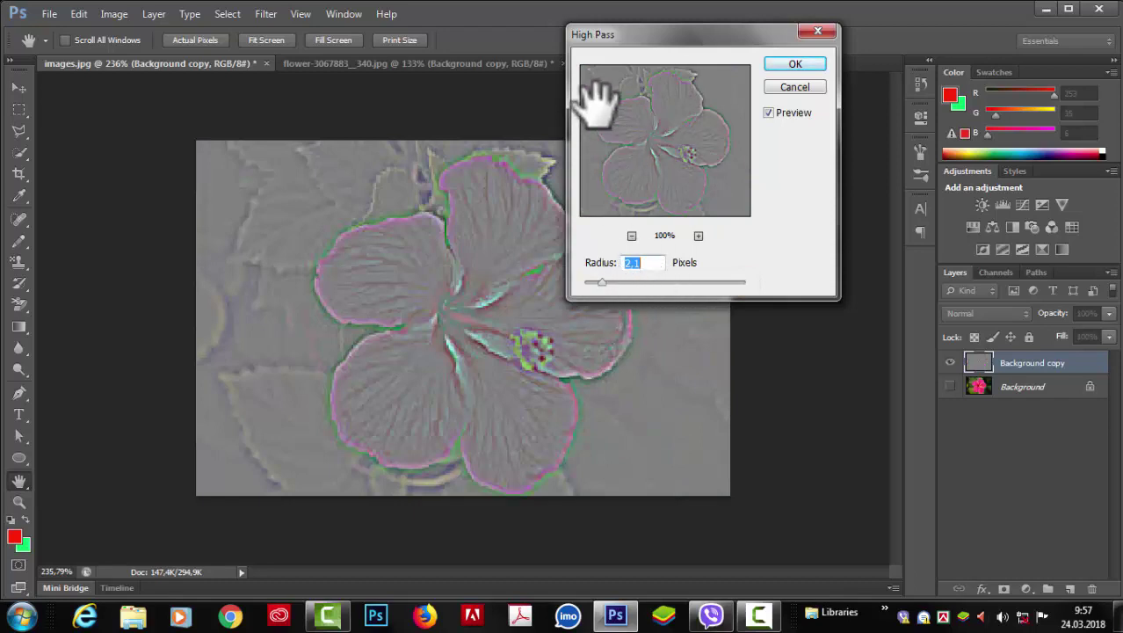
left_click_drag(601, 283, 592, 283)
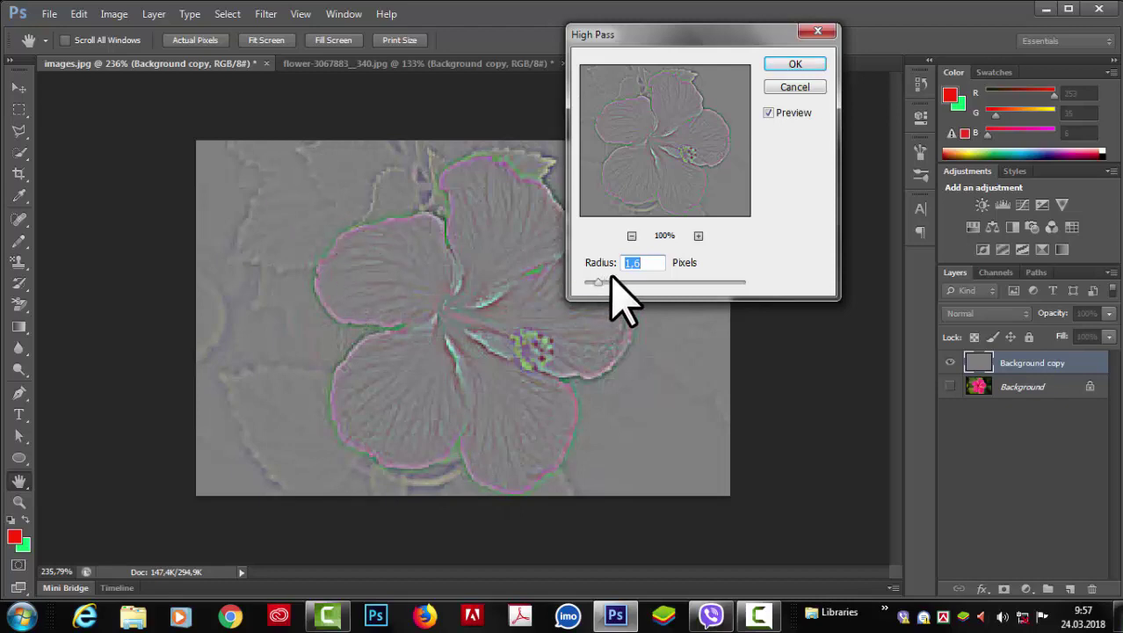
left_click_drag(601, 279, 591, 285)
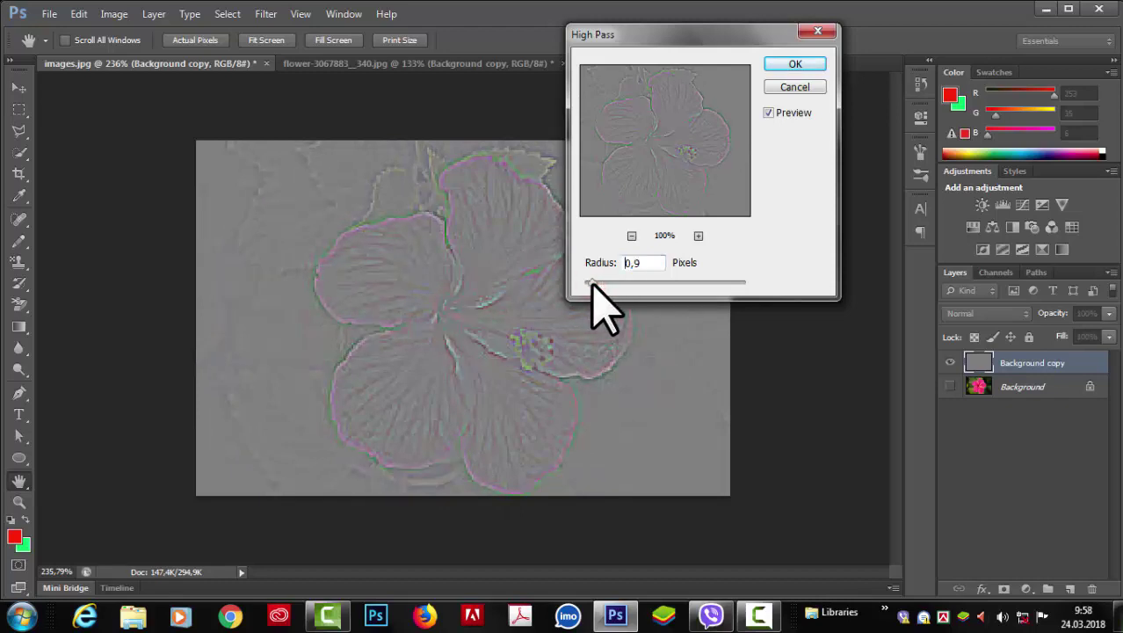
left_click(789, 64)
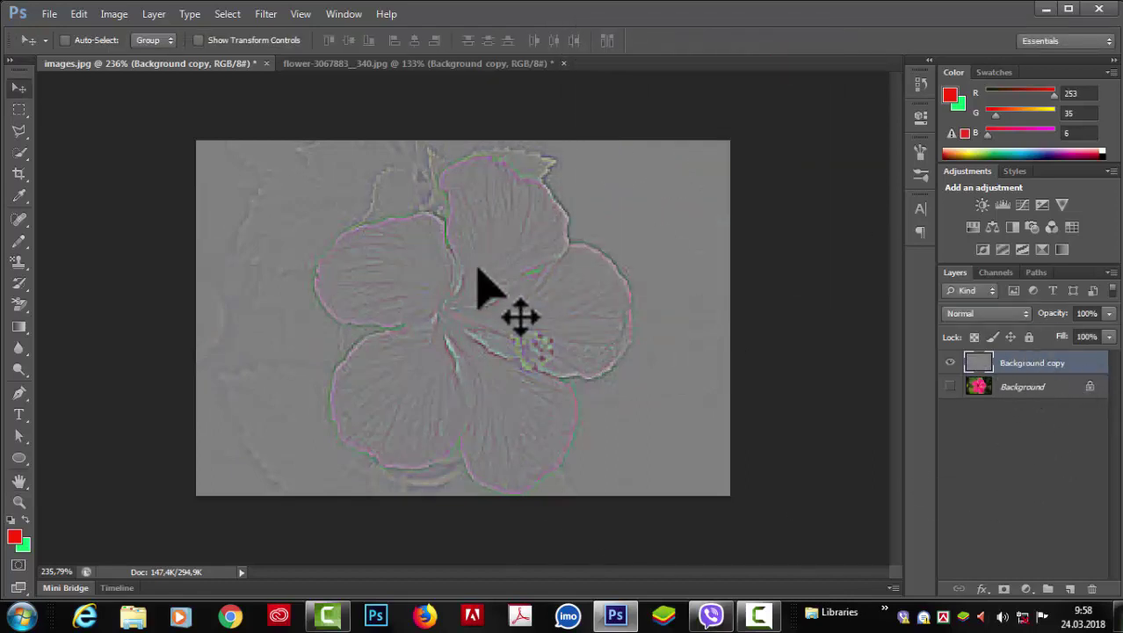
Step: Duplicate the Background layer as Background copy 2 and hide the original Background
left_click(1051, 388)
left_click_drag(1068, 388, 1070, 588)
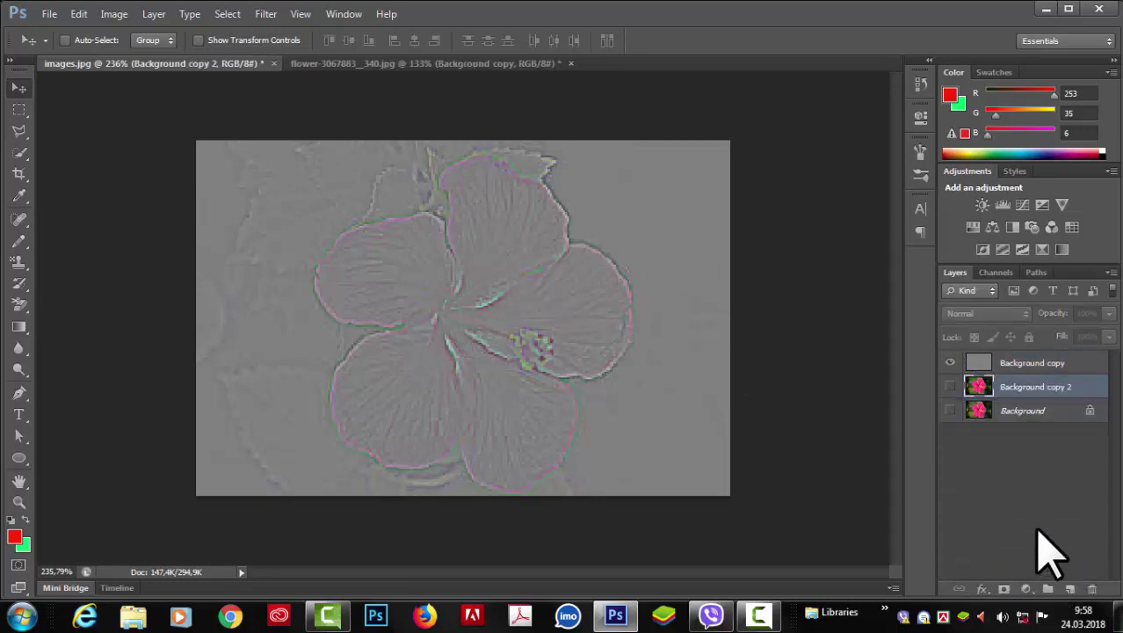
left_click(950, 411)
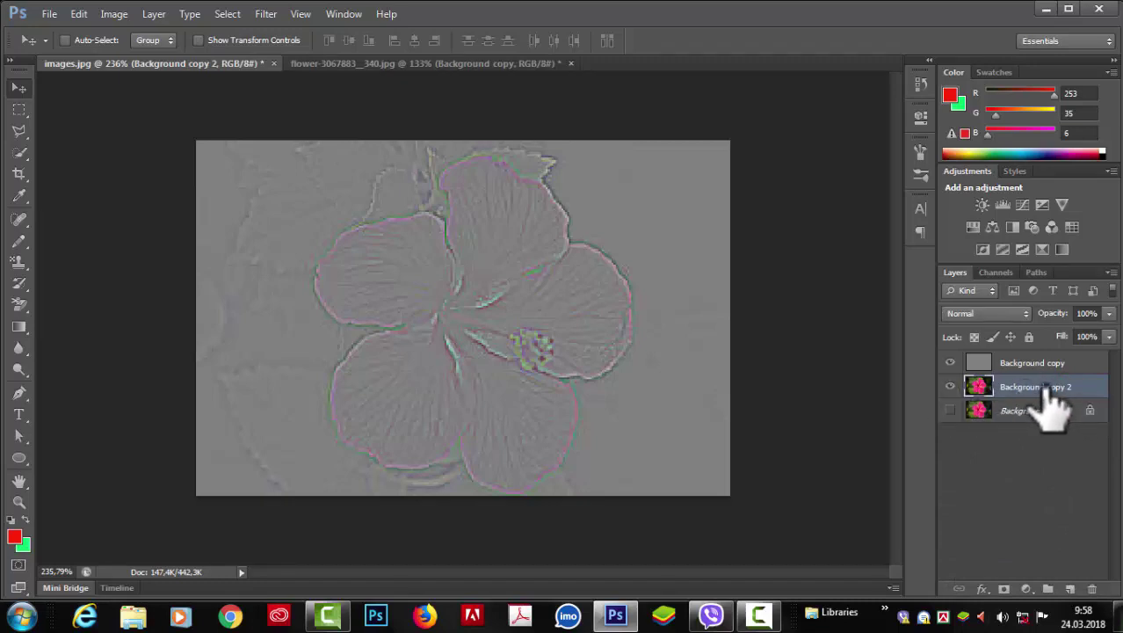
Step: Convert Background copy 2 to a Smart Object, then show Background copy's blend mode list
right_click(1048, 390)
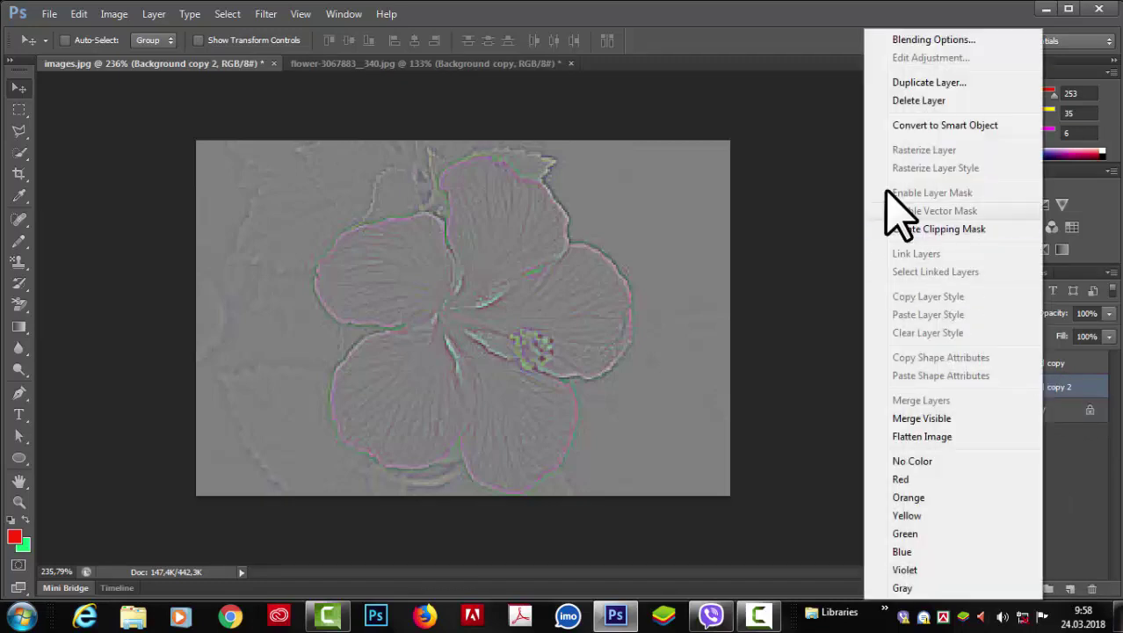
left_click(910, 125)
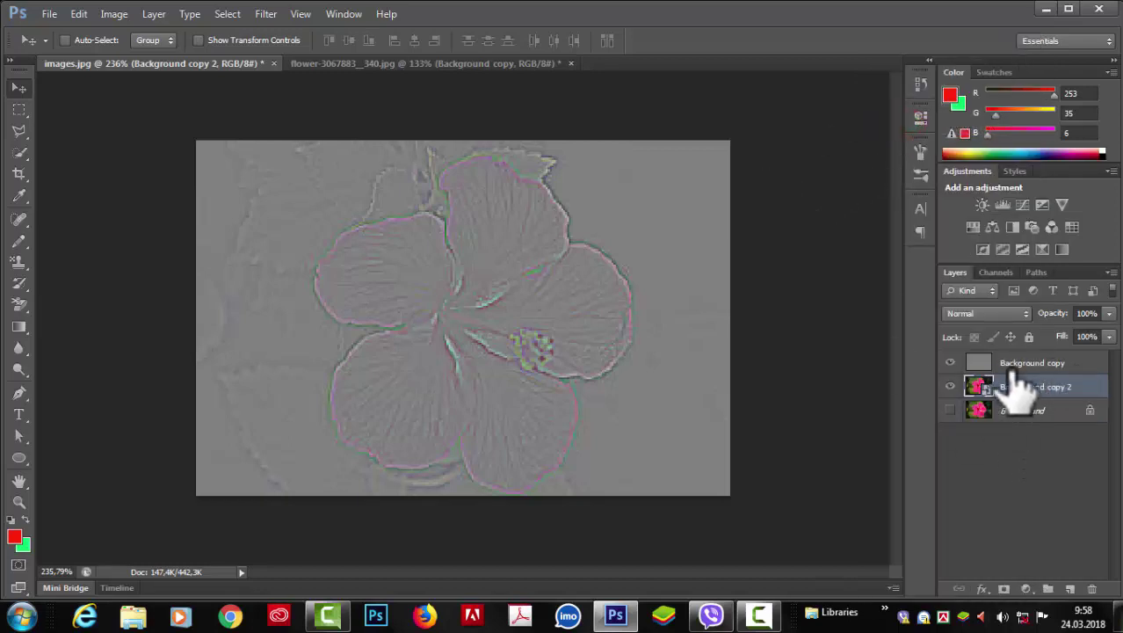
left_click(1072, 363)
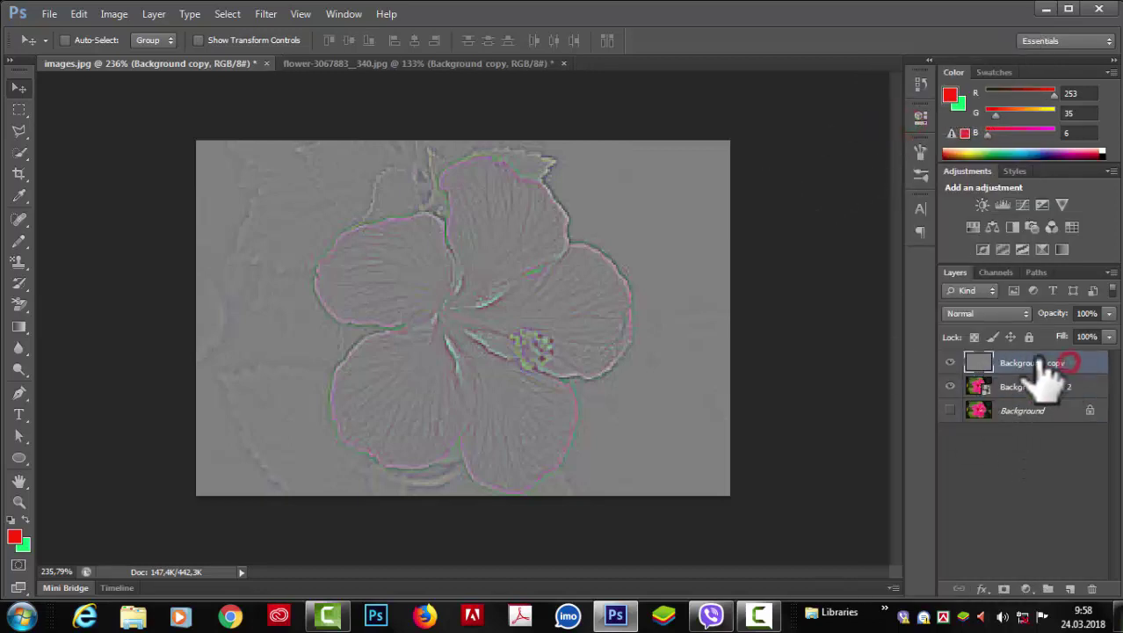
left_click(1025, 313)
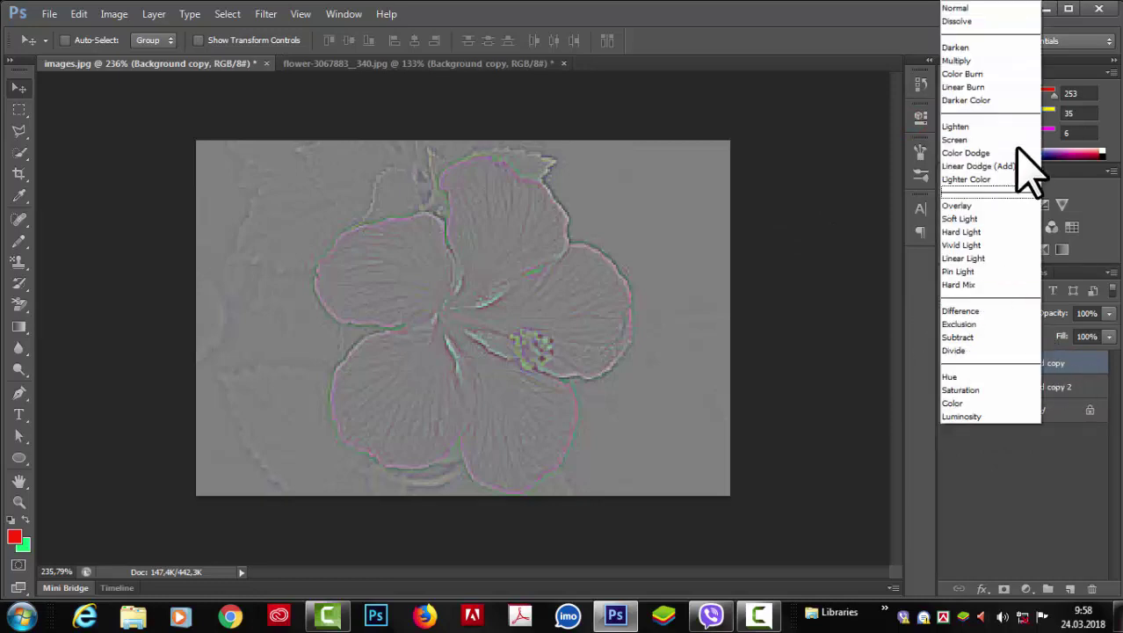
Step: Set Background copy's blend mode to Overlay and zoom in on the hibiscus
left_click(974, 205)
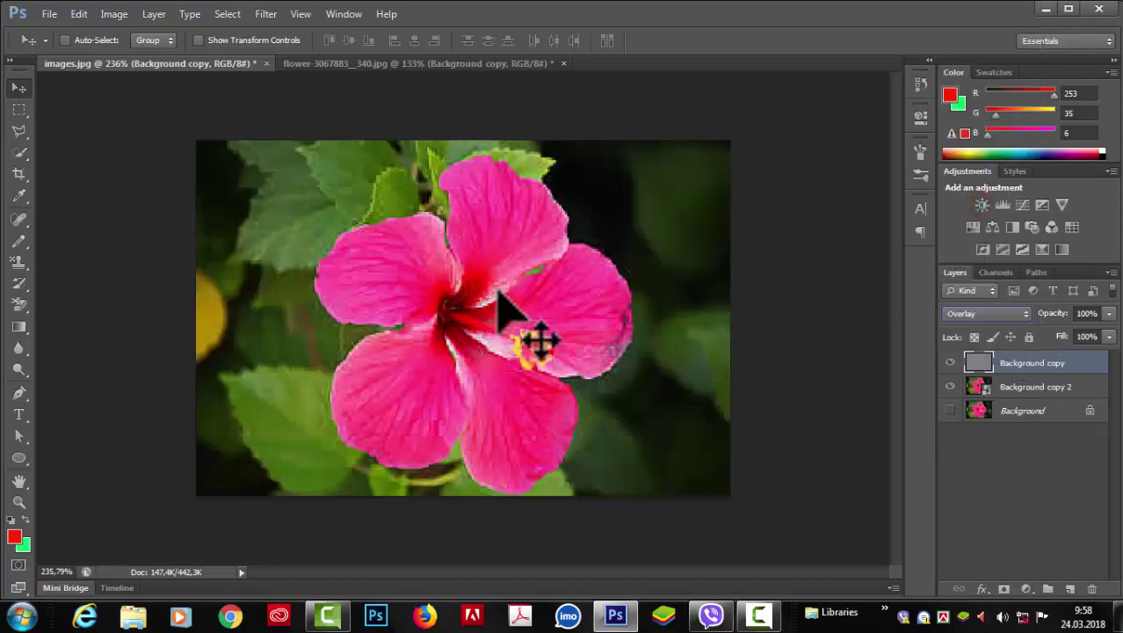
left_click(951, 362)
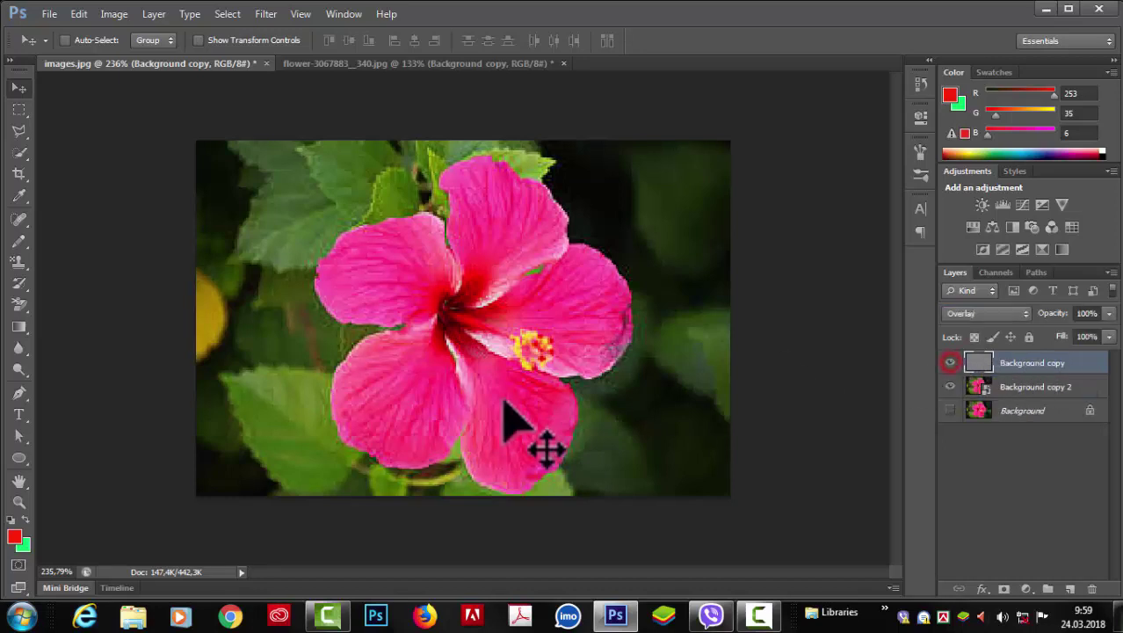
key("ctrl+plus")
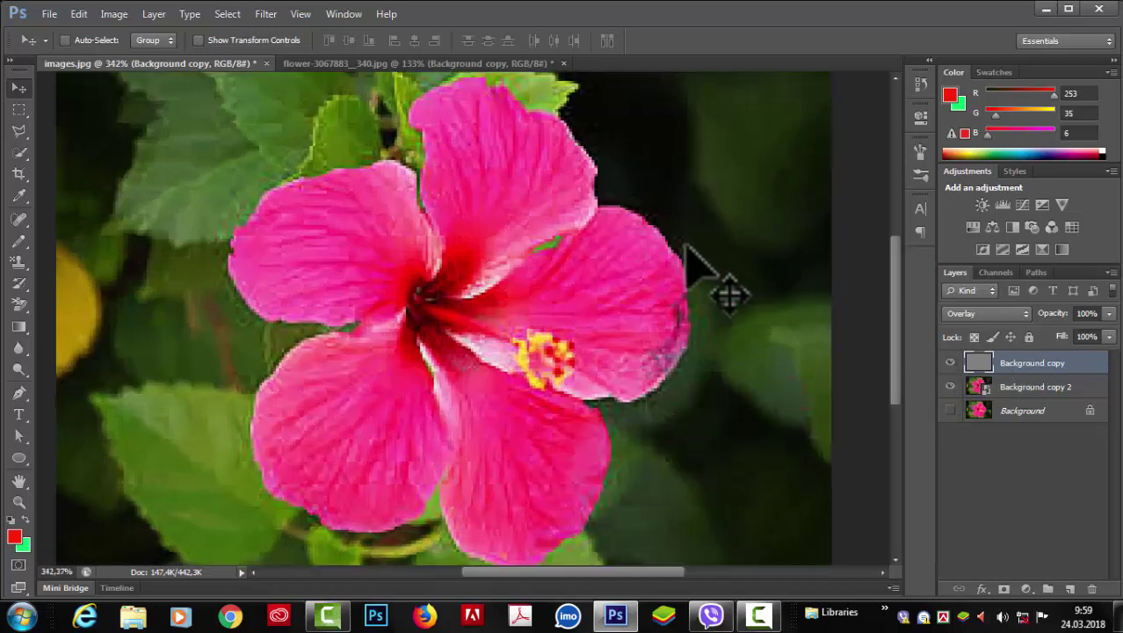
Step: Toggle the Overlay layer on and off to compare, then select Background copy 2
left_click(951, 363)
left_click(950, 363)
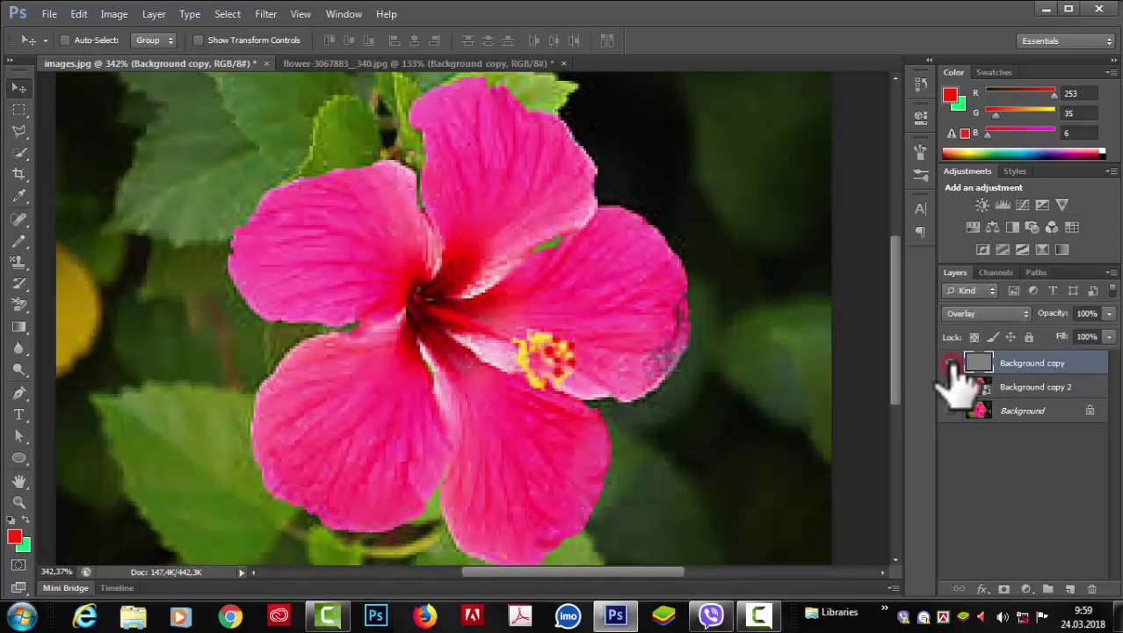
left_click(950, 363)
left_click(950, 363)
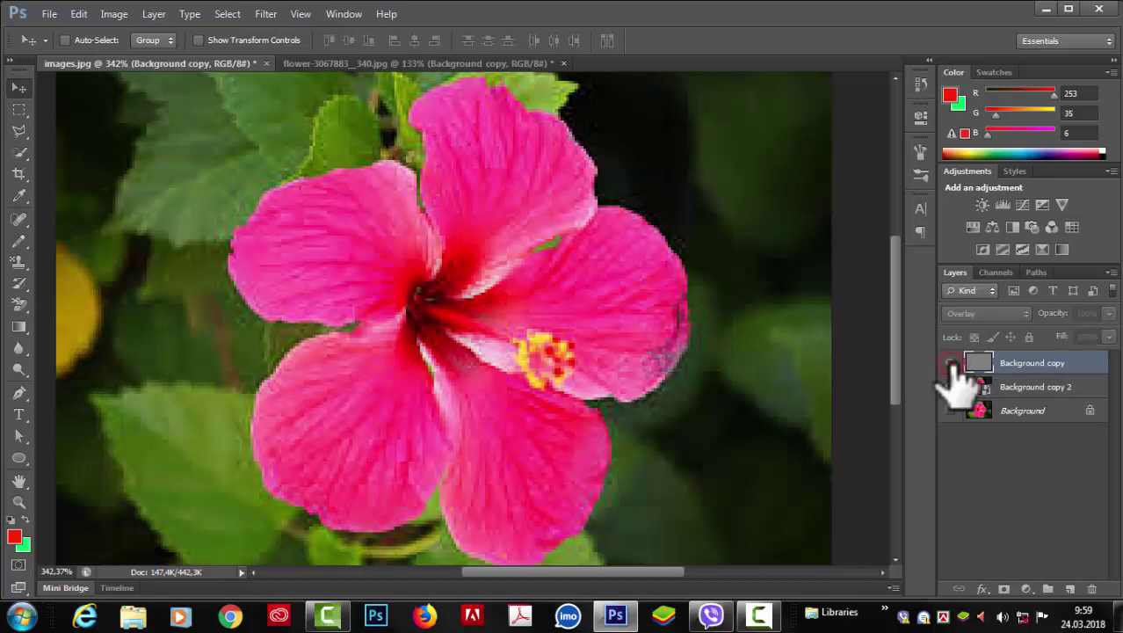
left_click(950, 363)
scroll(797, 401, "down", 4)
scroll(789, 386, "up", 1)
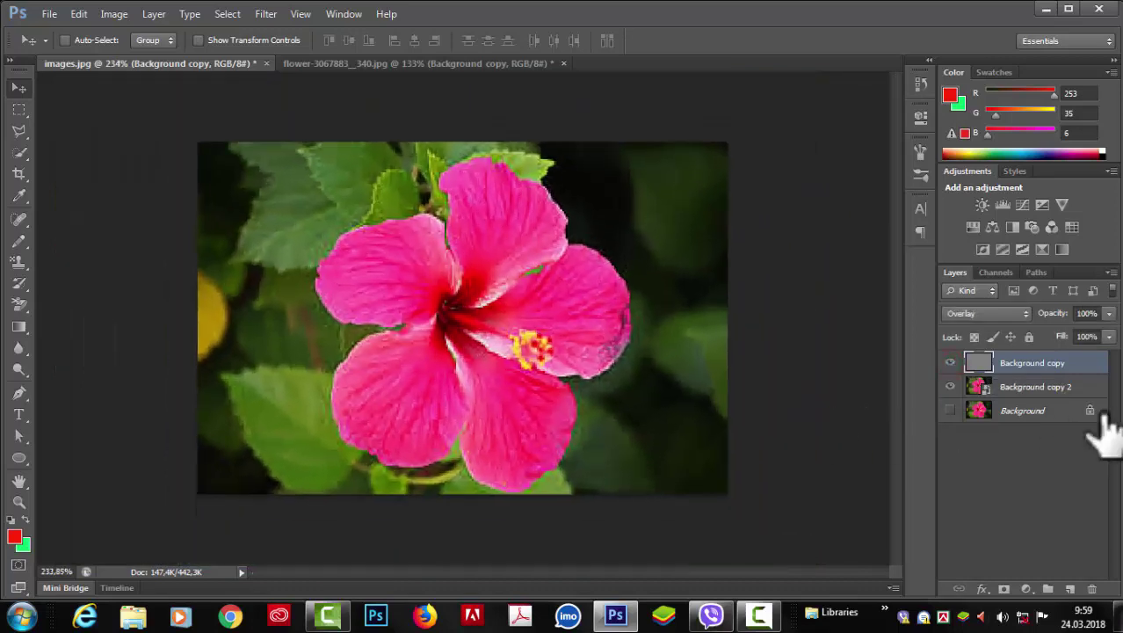
left_click(1083, 387)
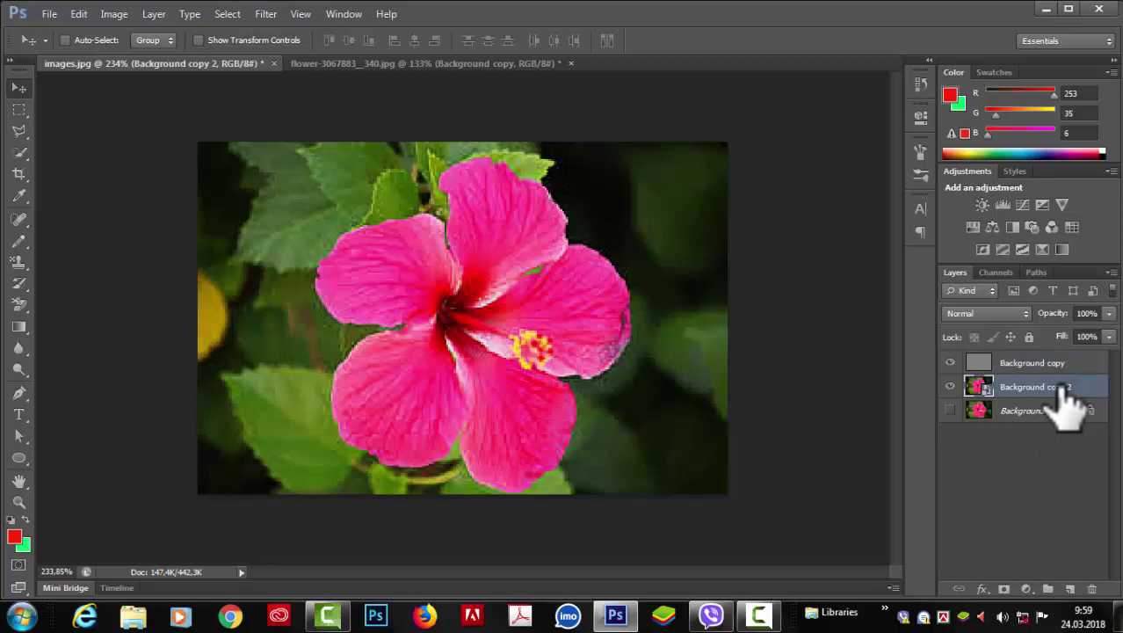
Step: Apply a Surface Blur smart filter (Radius 13, Threshold 66) to Background copy 2
left_click(266, 15)
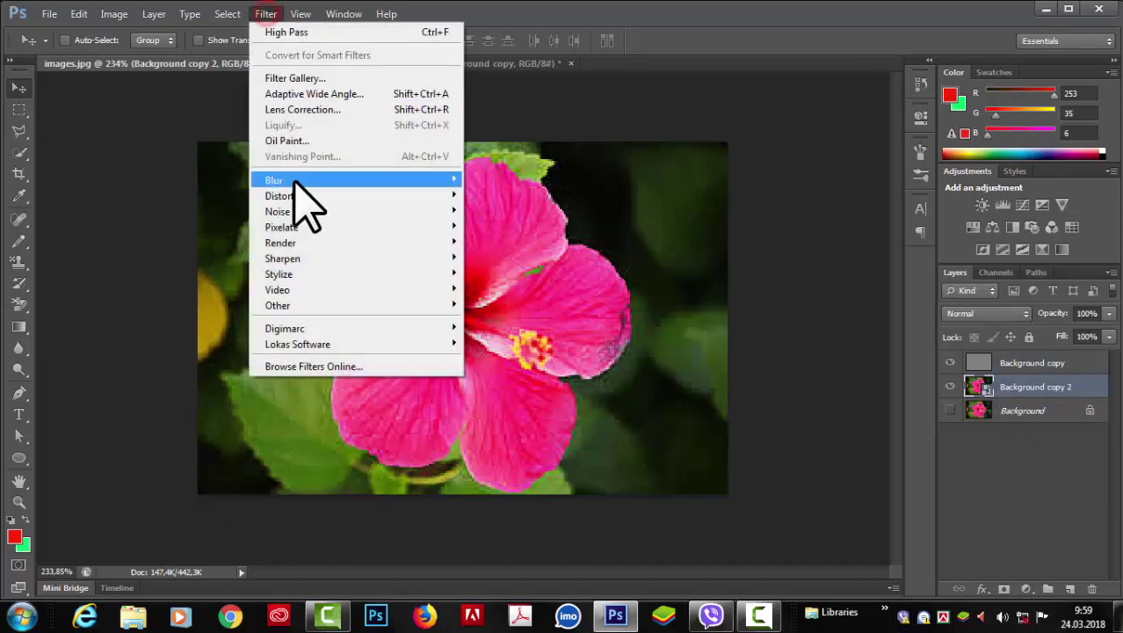
left_click(505, 390)
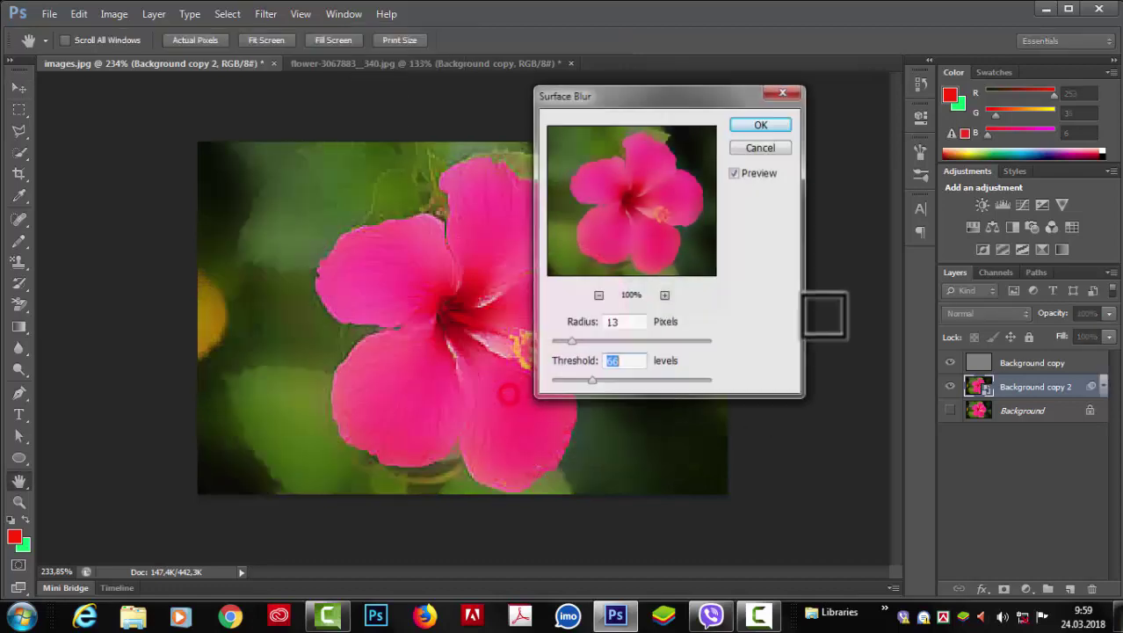
left_click(753, 125)
key("v")
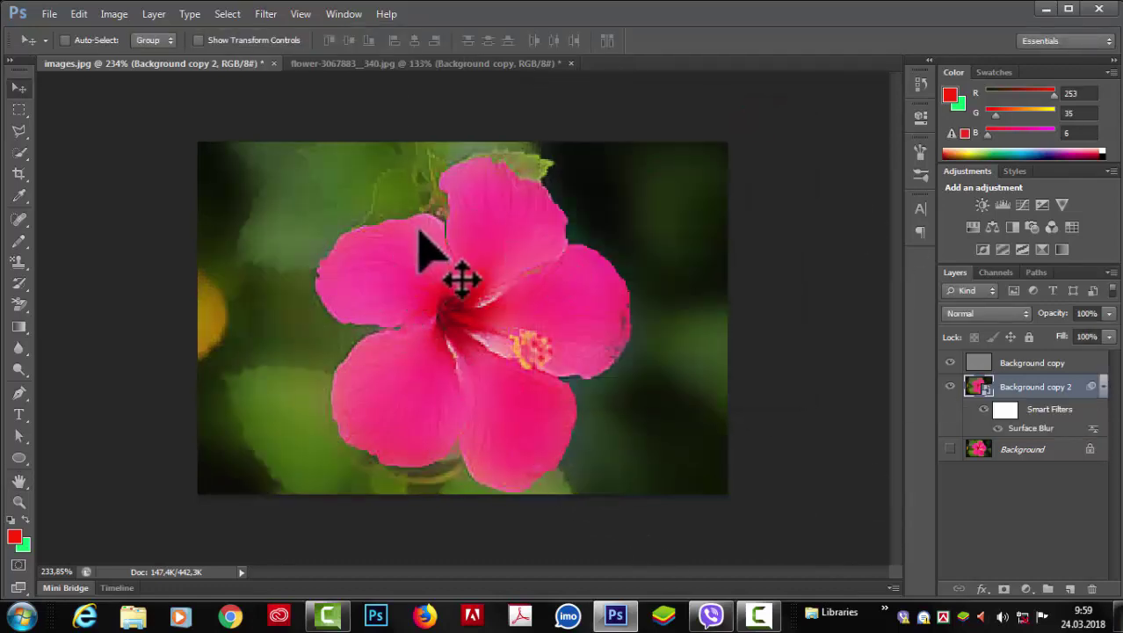
Step: Toggle the Overlay layer's visibility to judge the blur, ending on Background copy 2
left_click(950, 364)
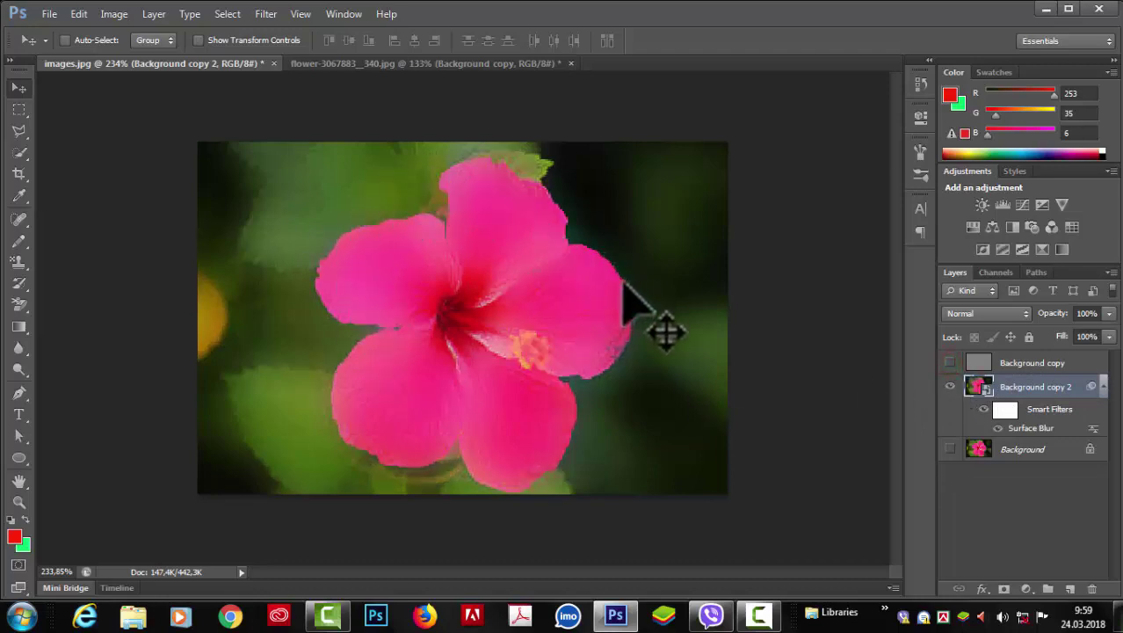
scroll(615, 383, "up", 2)
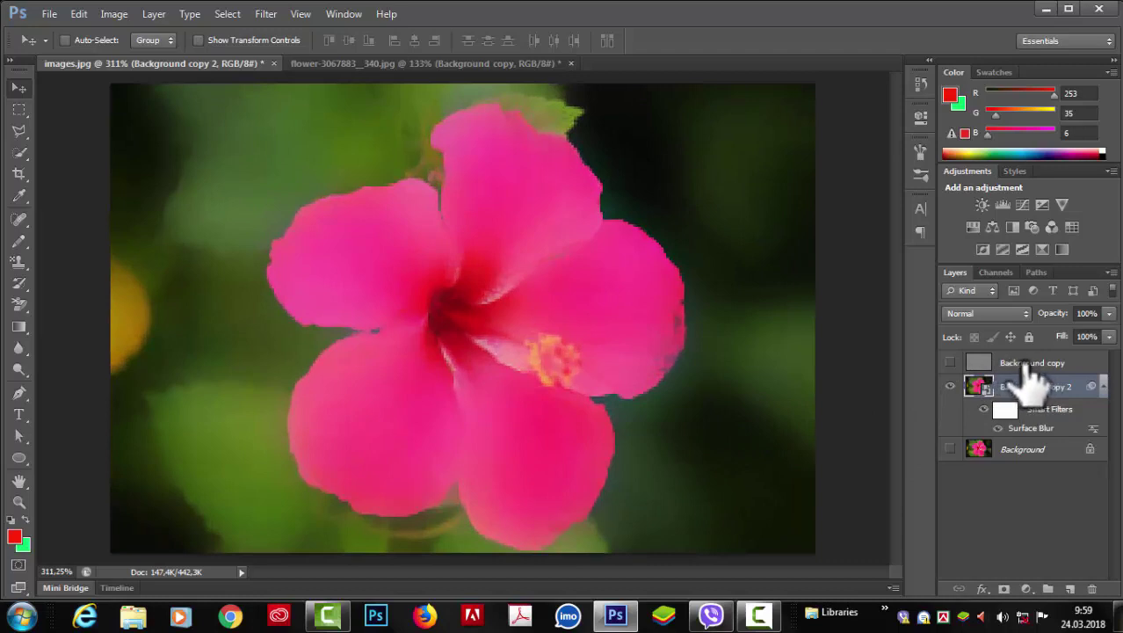
left_click(949, 363)
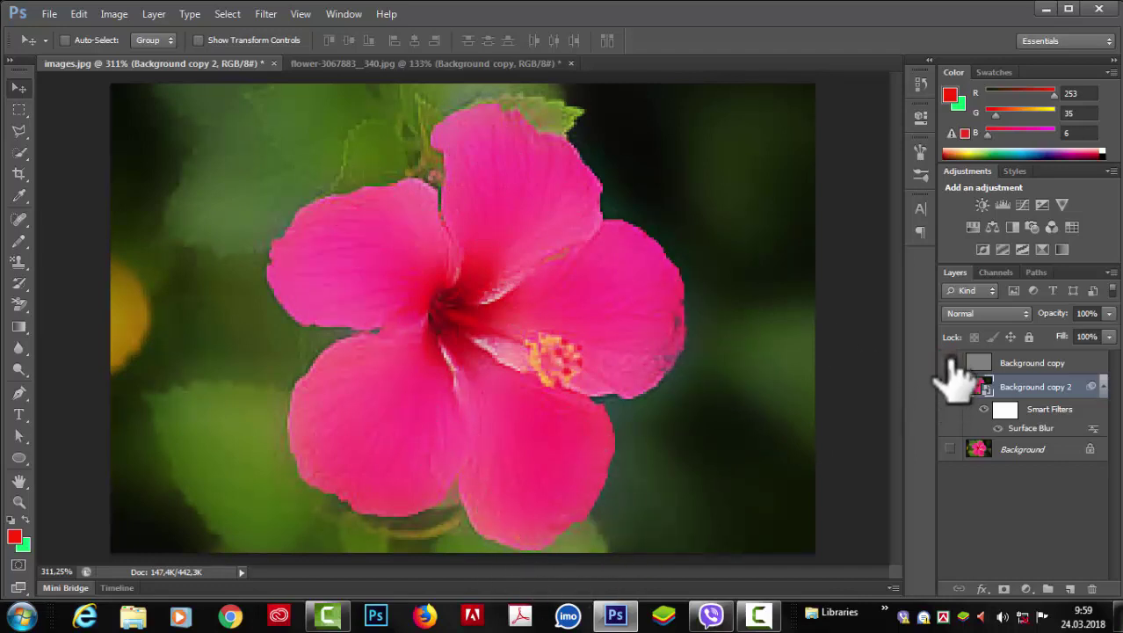
left_click(950, 363)
left_click(1077, 363)
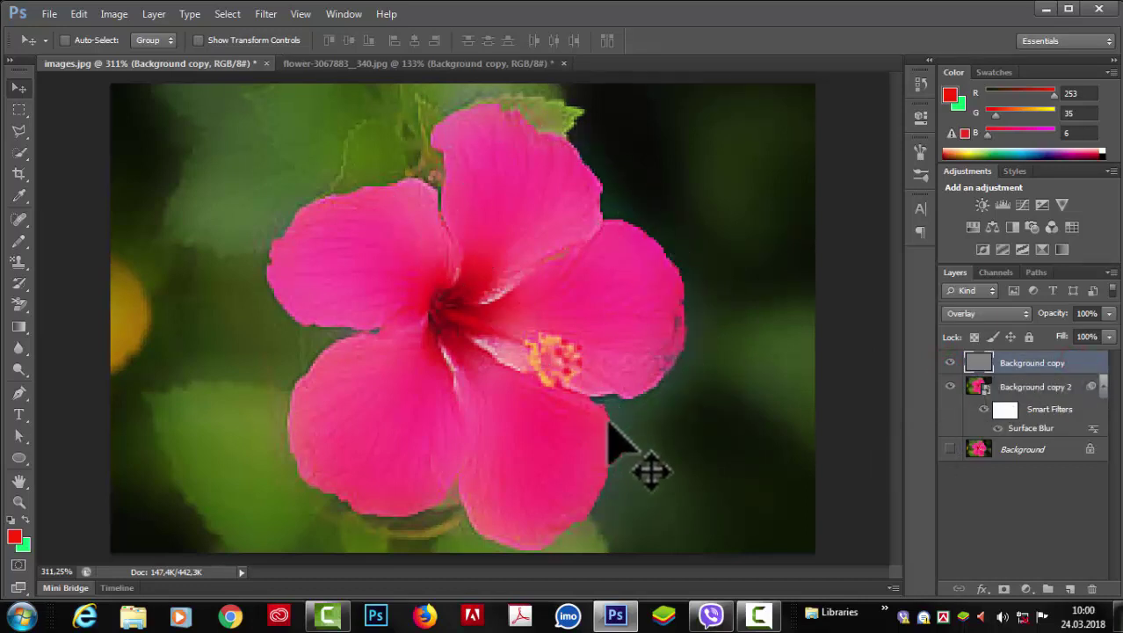
left_click(1059, 389)
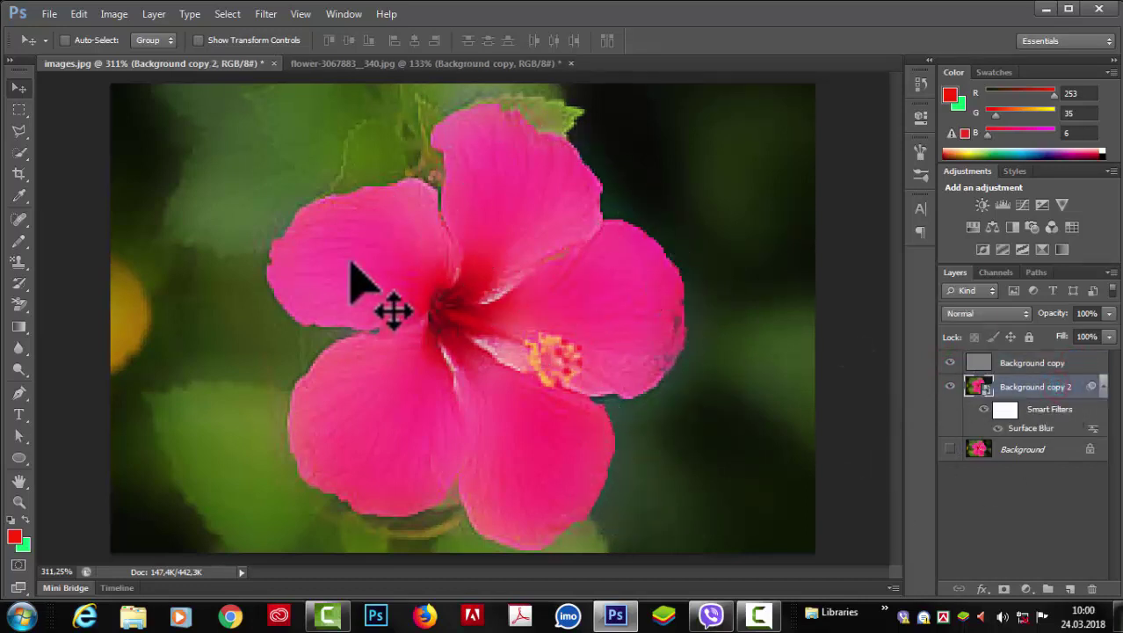
scroll(803, 472, "down", 1)
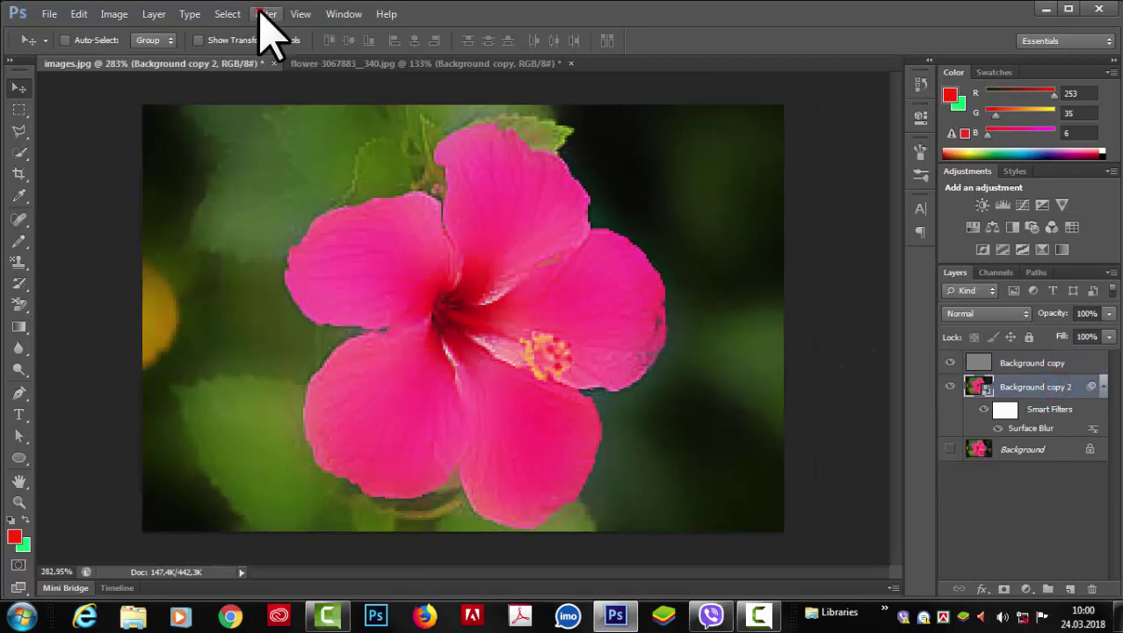
Step: Close the Filter menu without applying anything and switch to the amaryllis photo
left_click(266, 14)
mouse_move(309, 308)
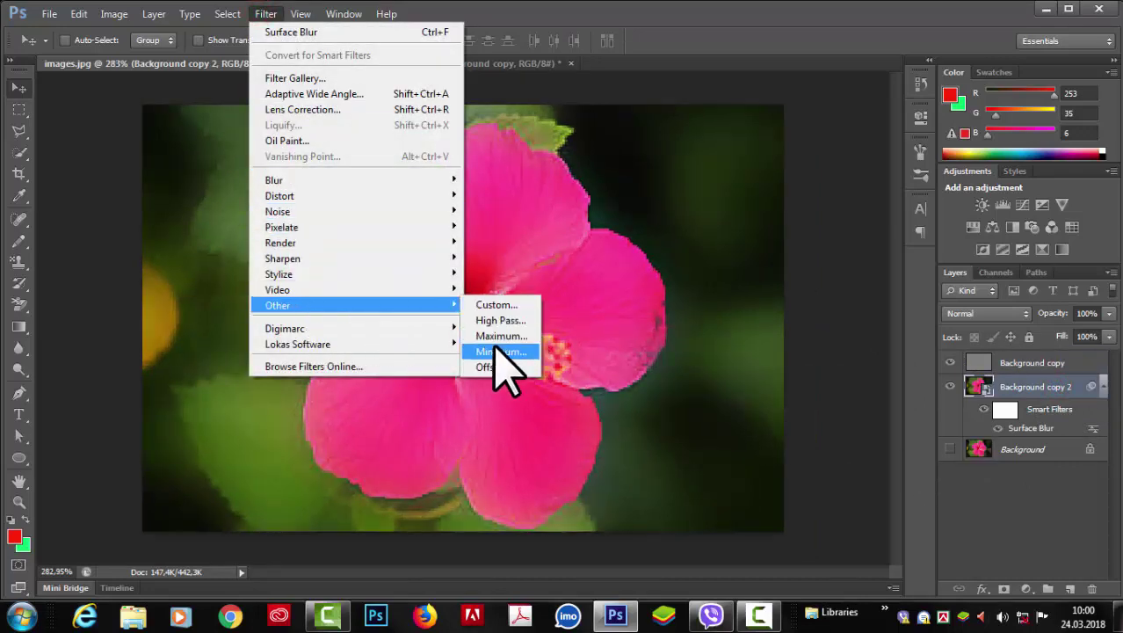
left_click(810, 320)
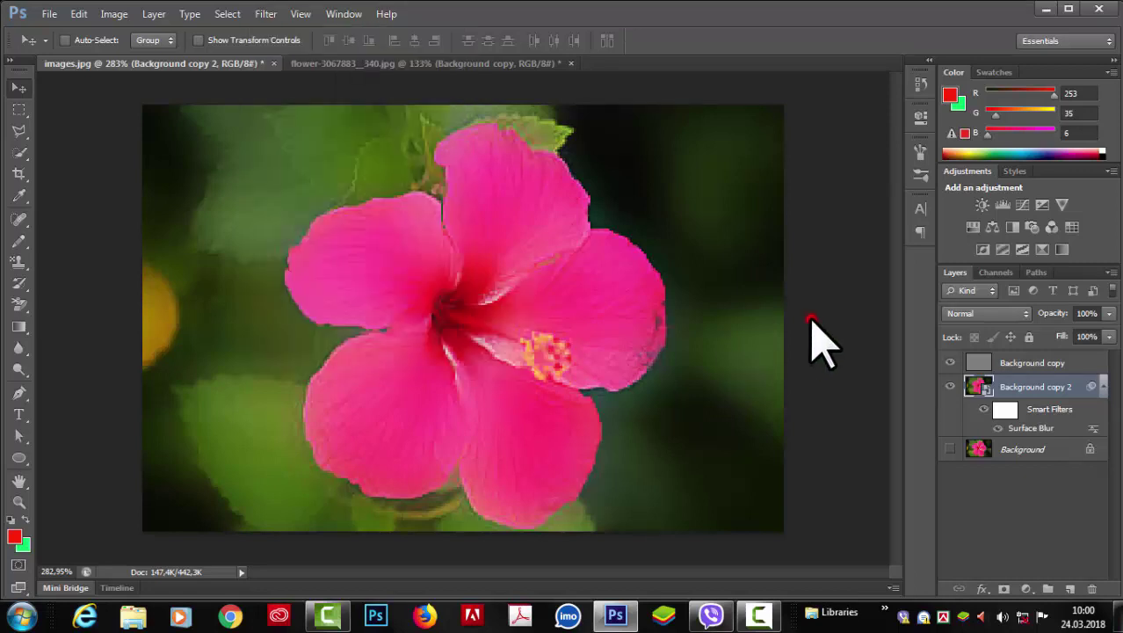
key("ctrl+Tab")
scroll(482, 349, "up", 1)
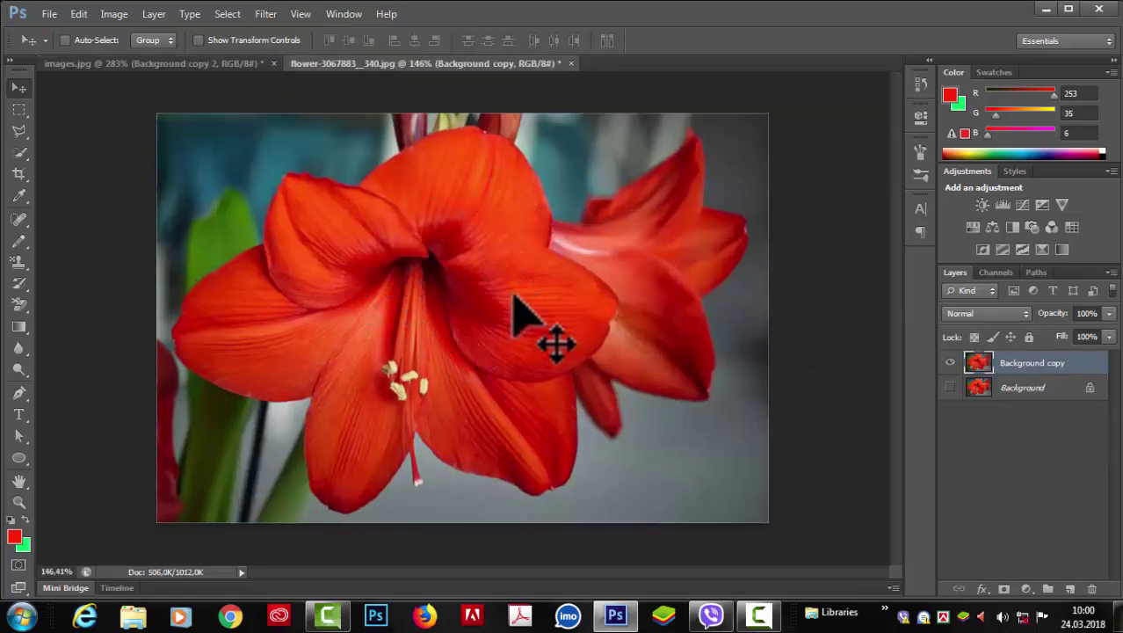
Step: Select the whole front amaryllis bloom with the Quick Selection Tool
left_click(21, 151)
left_click(84, 151)
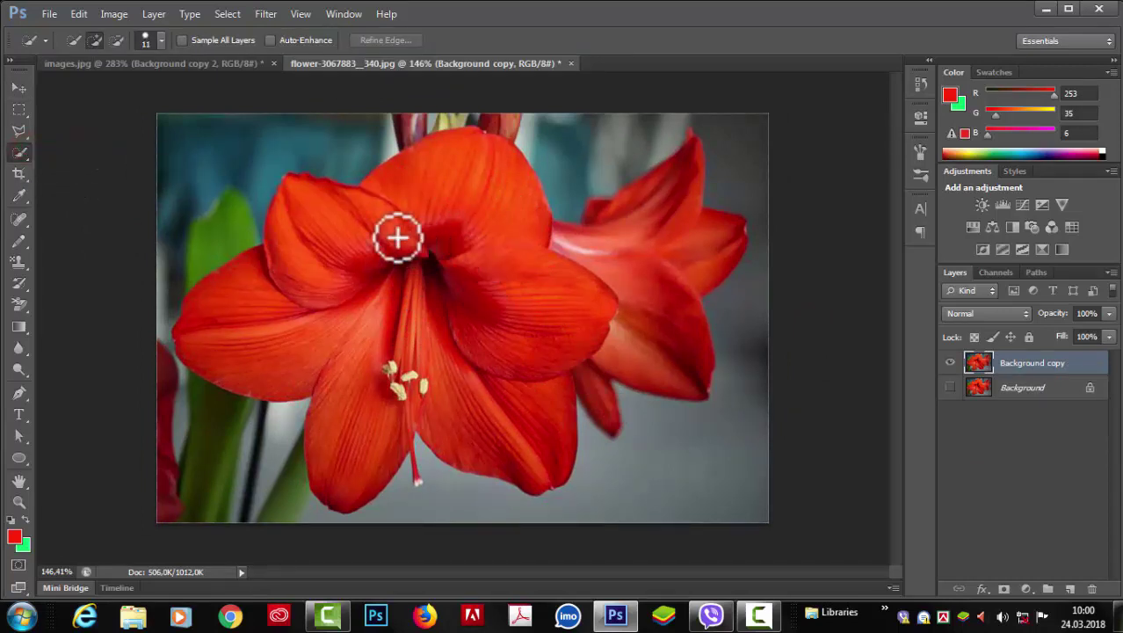
left_click_drag(305, 218, 326, 281)
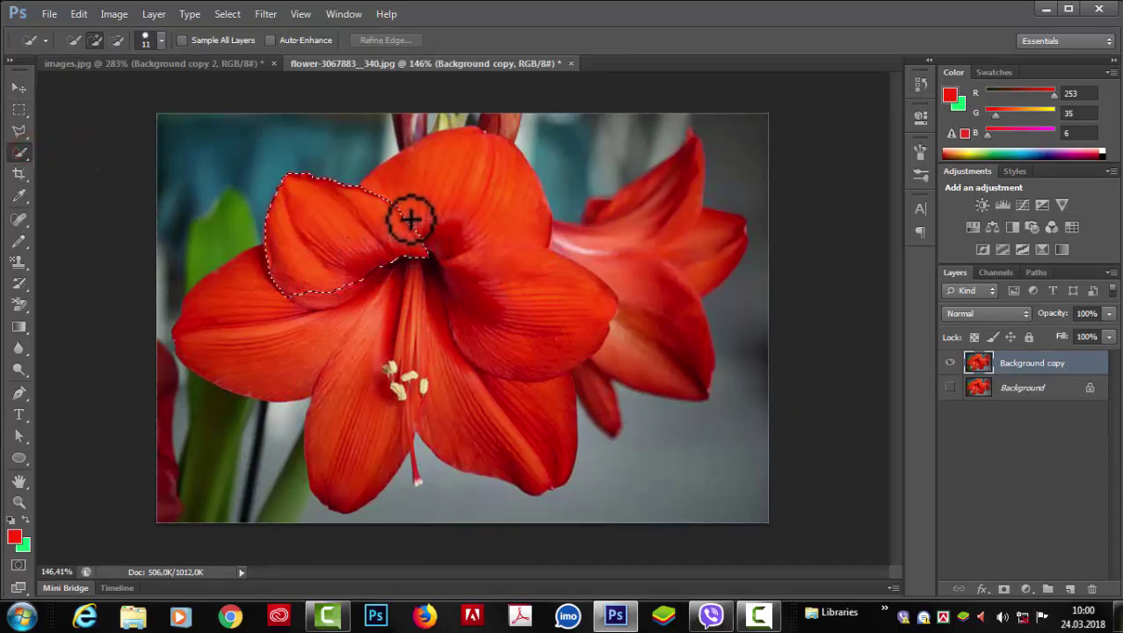
mouse_move(450, 189)
left_mouse_down()
mouse_move(479, 208)
mouse_move(514, 306)
mouse_move(510, 456)
mouse_move(368, 425)
mouse_move(355, 450)
mouse_move(324, 374)
left_mouse_up()
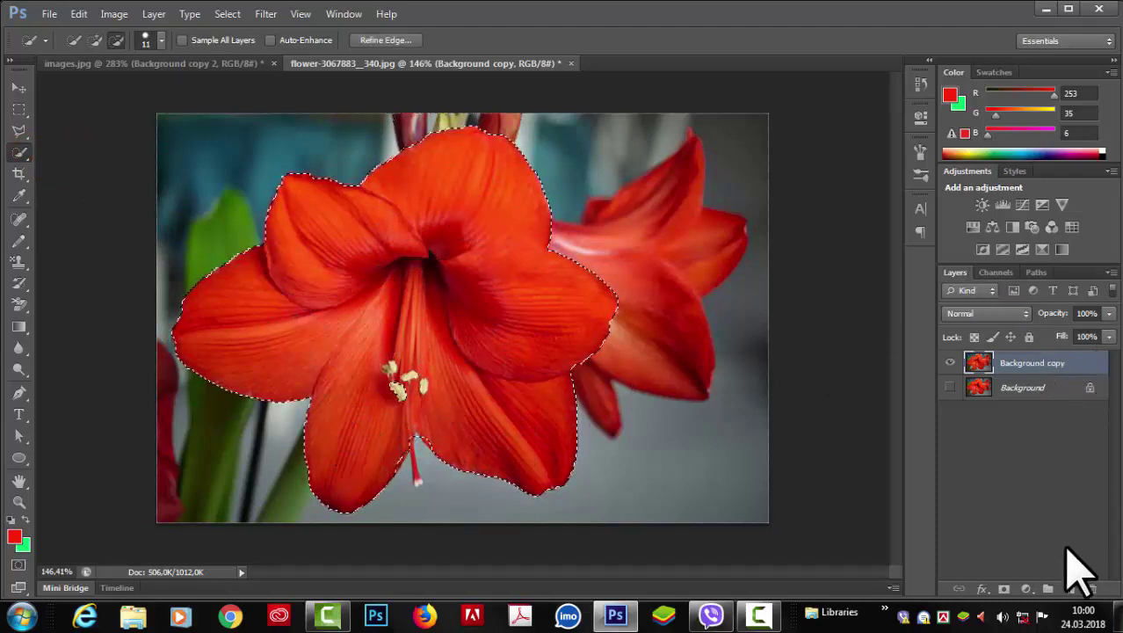
Step: Mask out everything except the bloom and add an empty layer above Background
left_click(1004, 589)
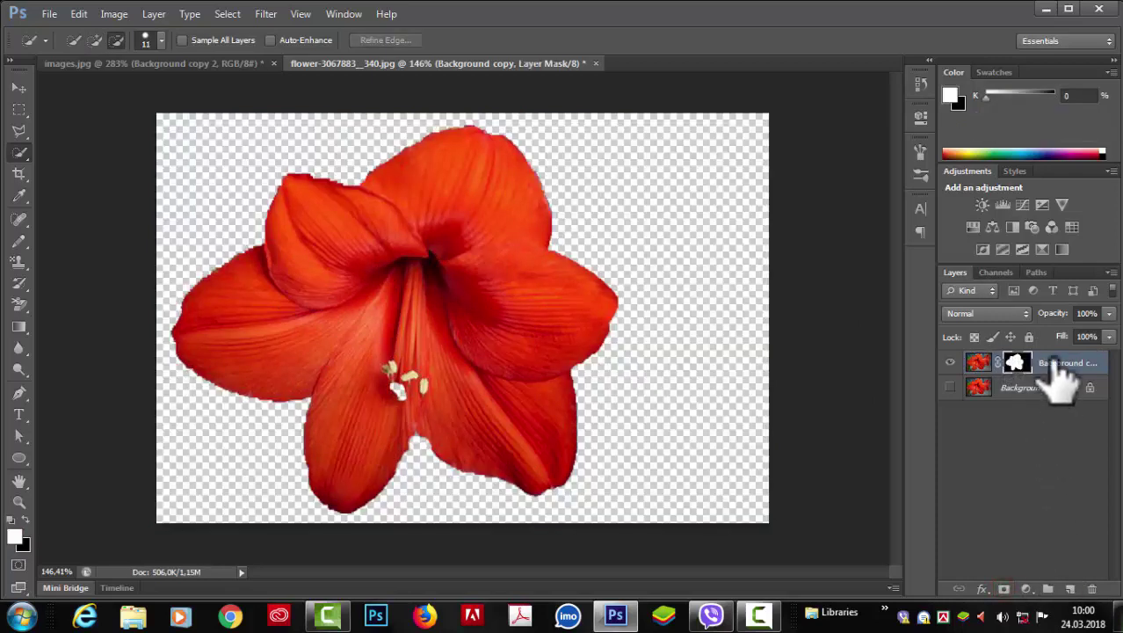
left_click(1062, 386)
left_click(1070, 588)
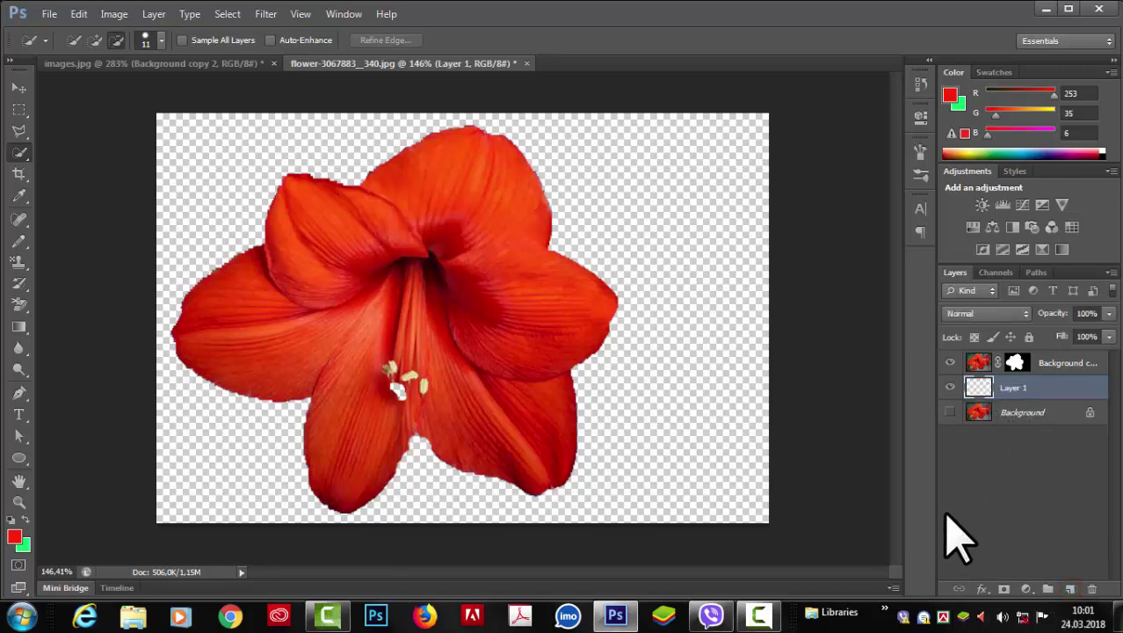
Step: Fill Layer 1 with bright green and target the bloom layer's mask for filtering
key("ctrl+BackSpace")
scroll(486, 360, "up", 1)
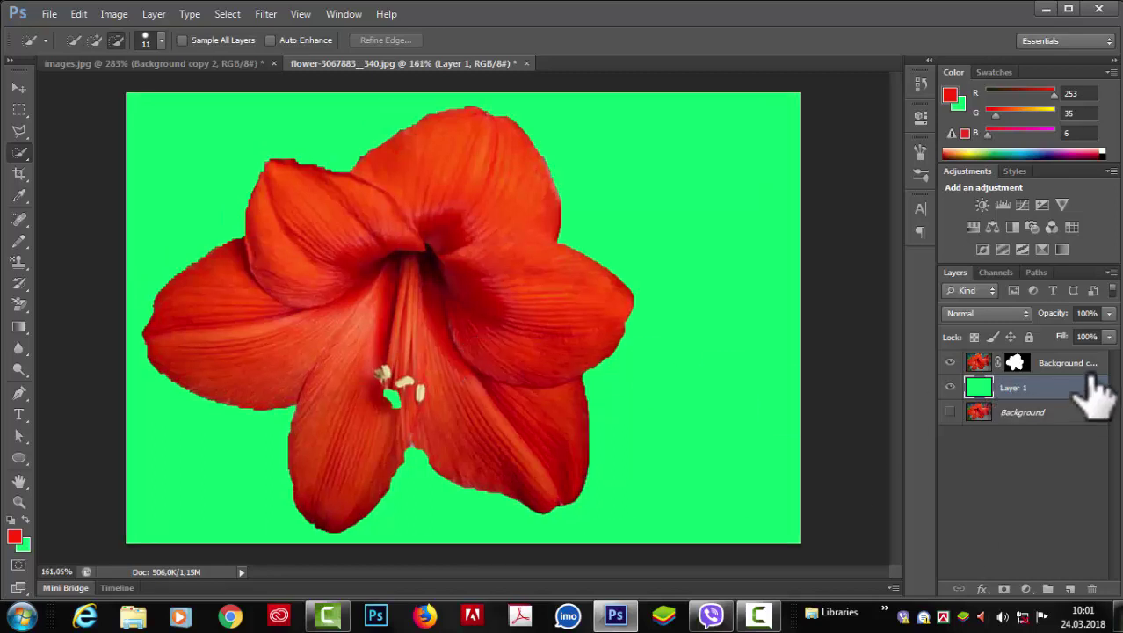
left_click(1020, 358)
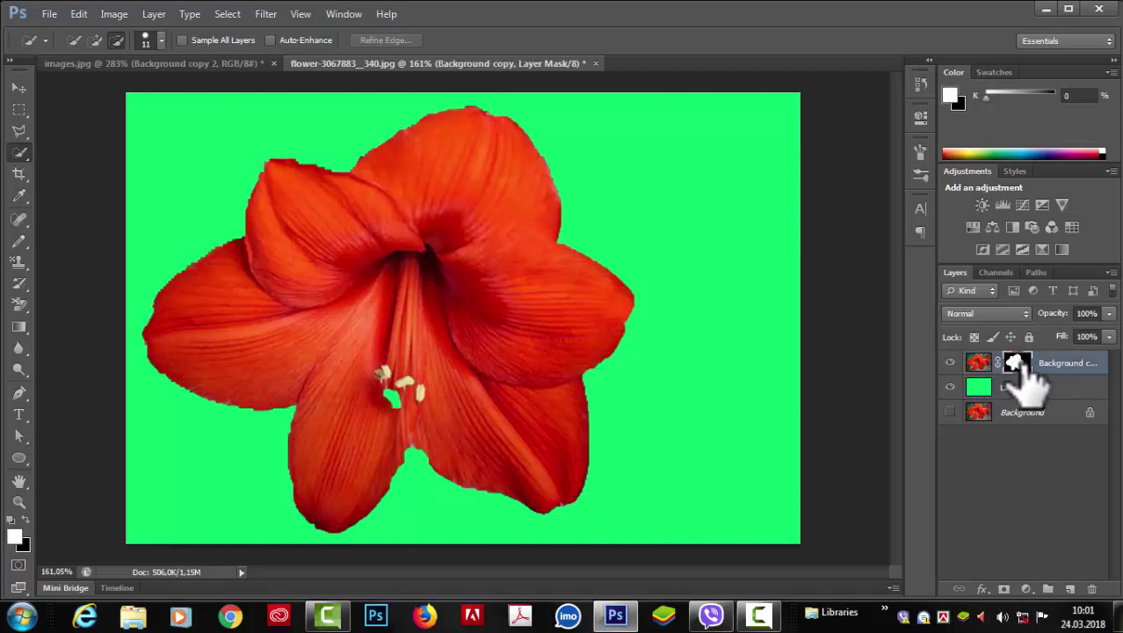
left_click(264, 14)
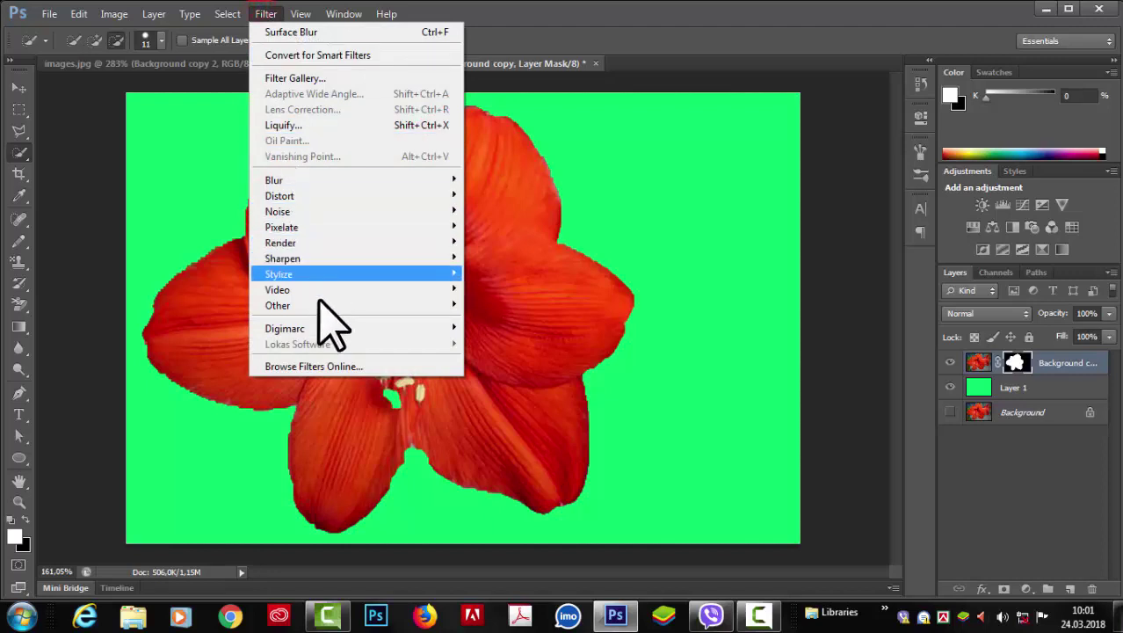
mouse_move(347, 305)
left_click(493, 336)
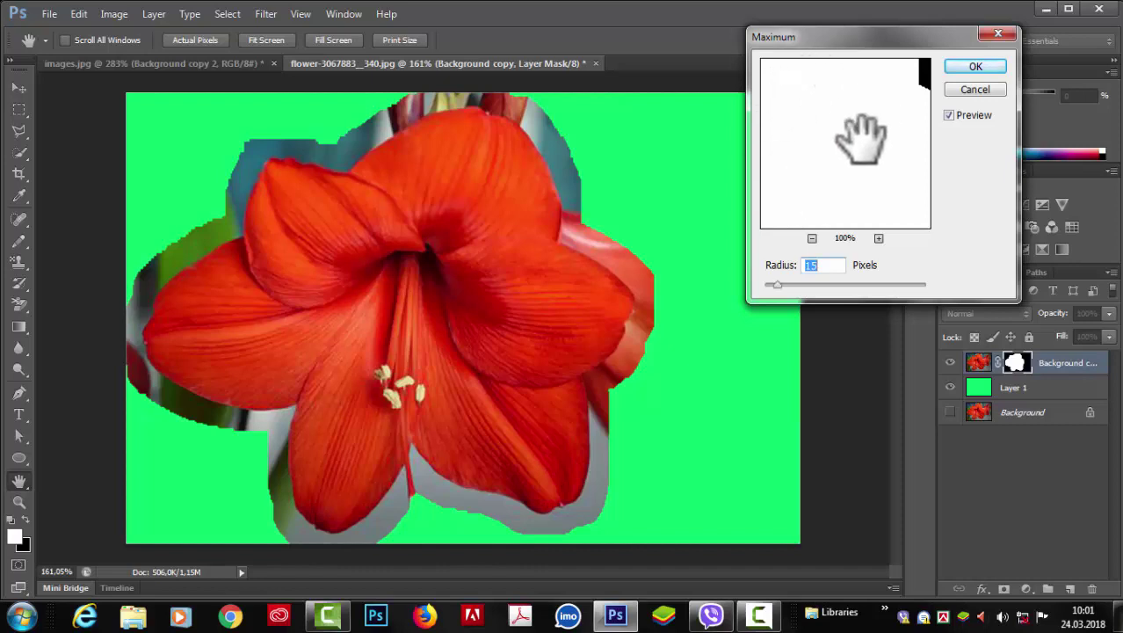
left_click(813, 239)
left_click(812, 240)
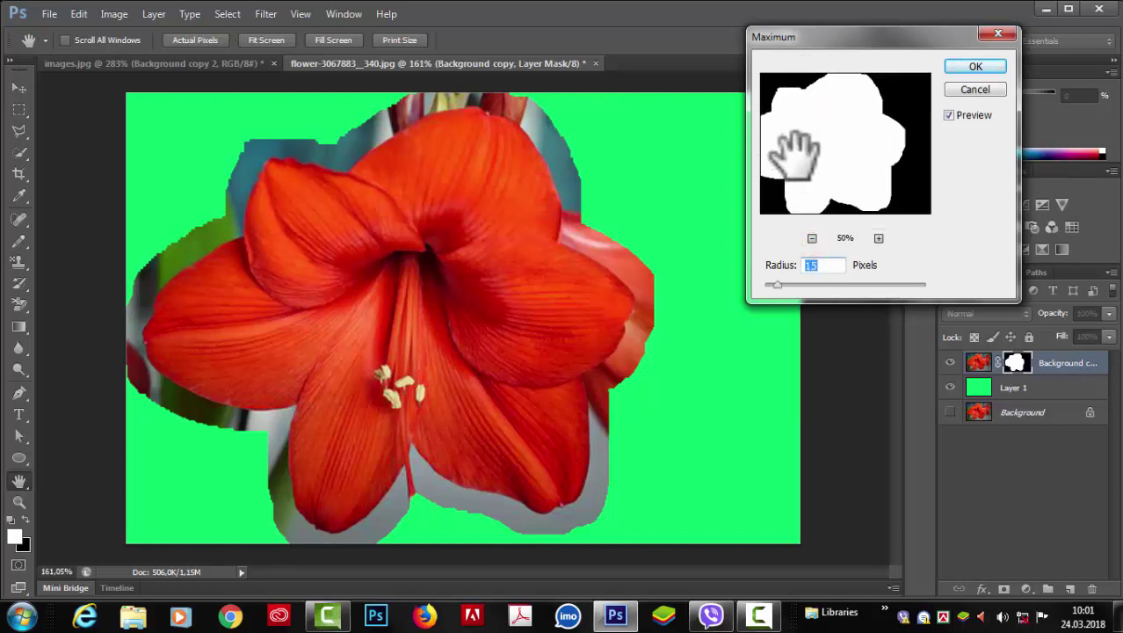
left_click_drag(797, 168, 820, 148)
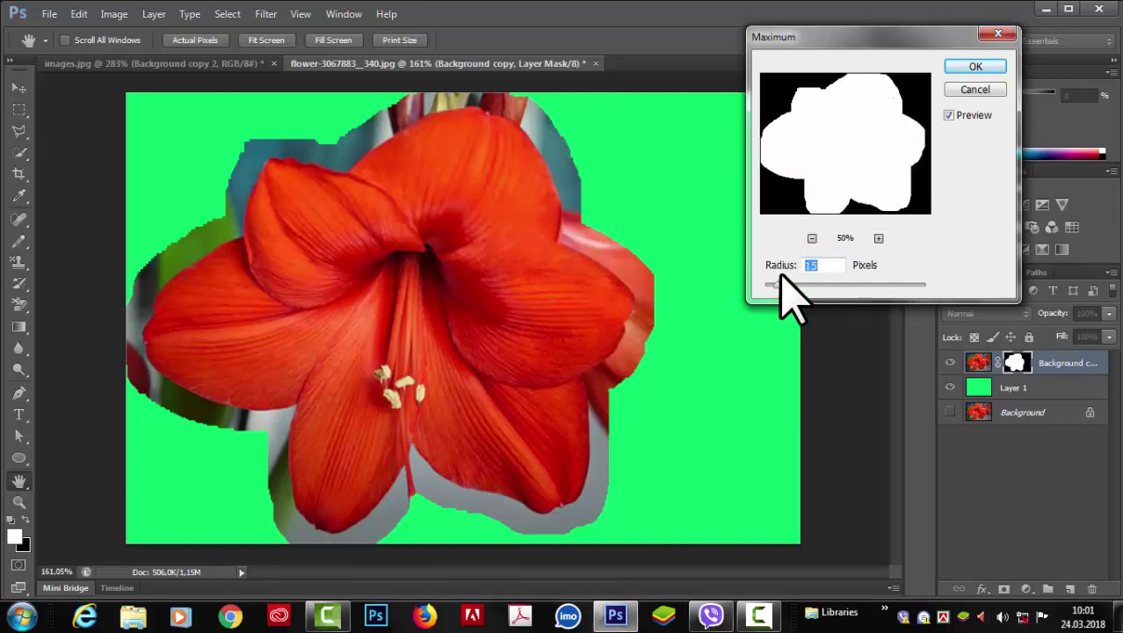
mouse_move(777, 284)
left_mouse_down()
mouse_move(791, 288)
mouse_move(770, 285)
mouse_move(780, 285)
left_mouse_up()
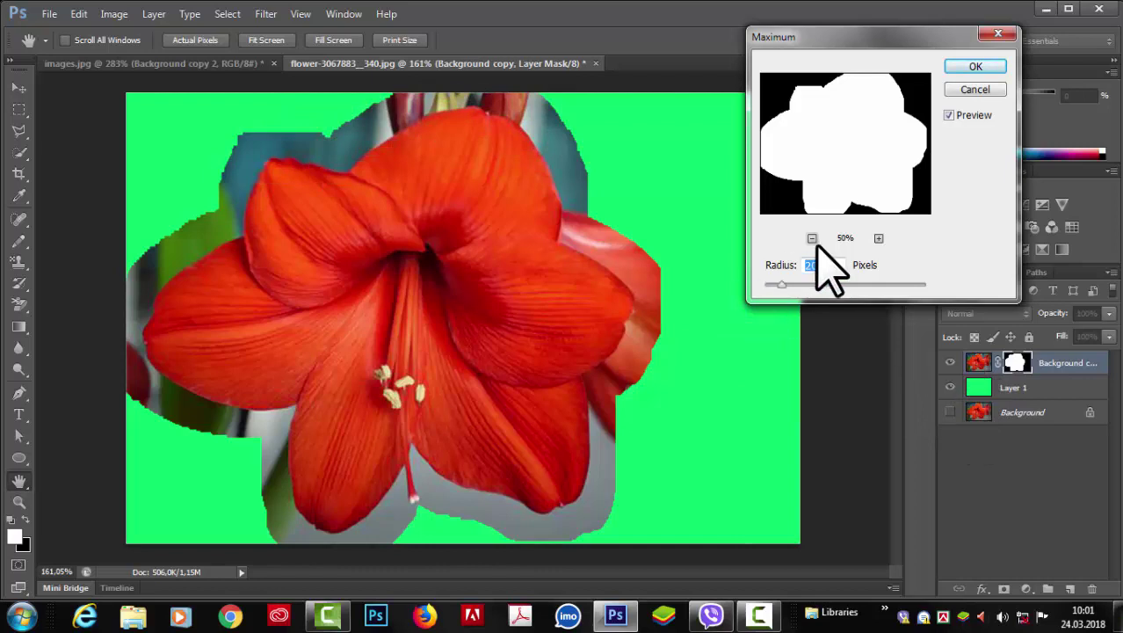
left_click_drag(785, 285, 754, 287)
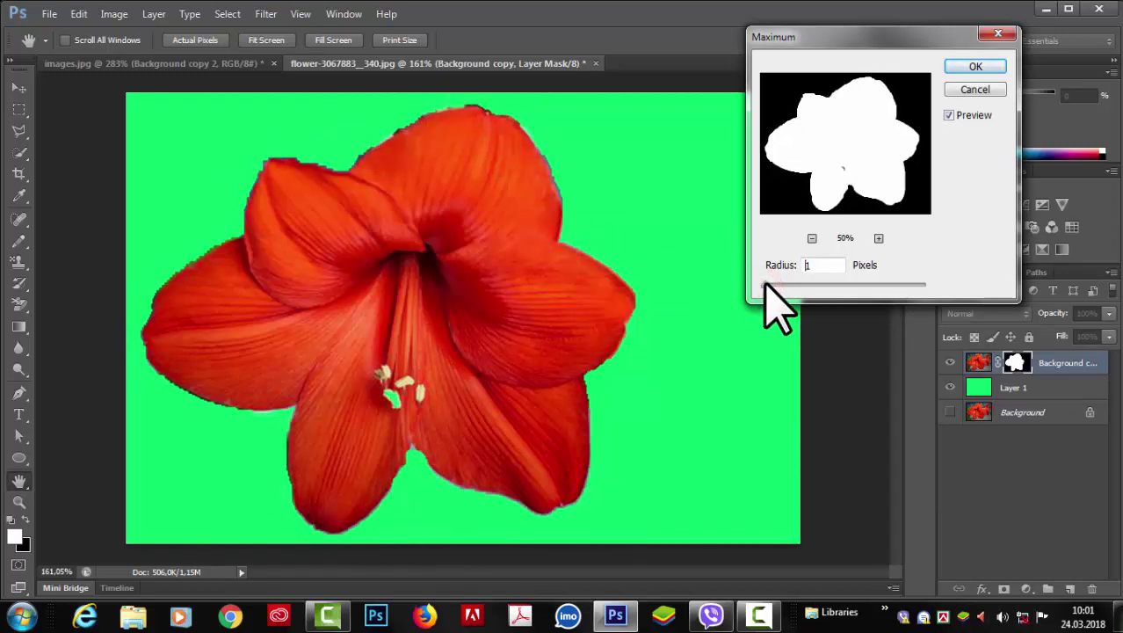
left_click_drag(765, 286, 768, 285)
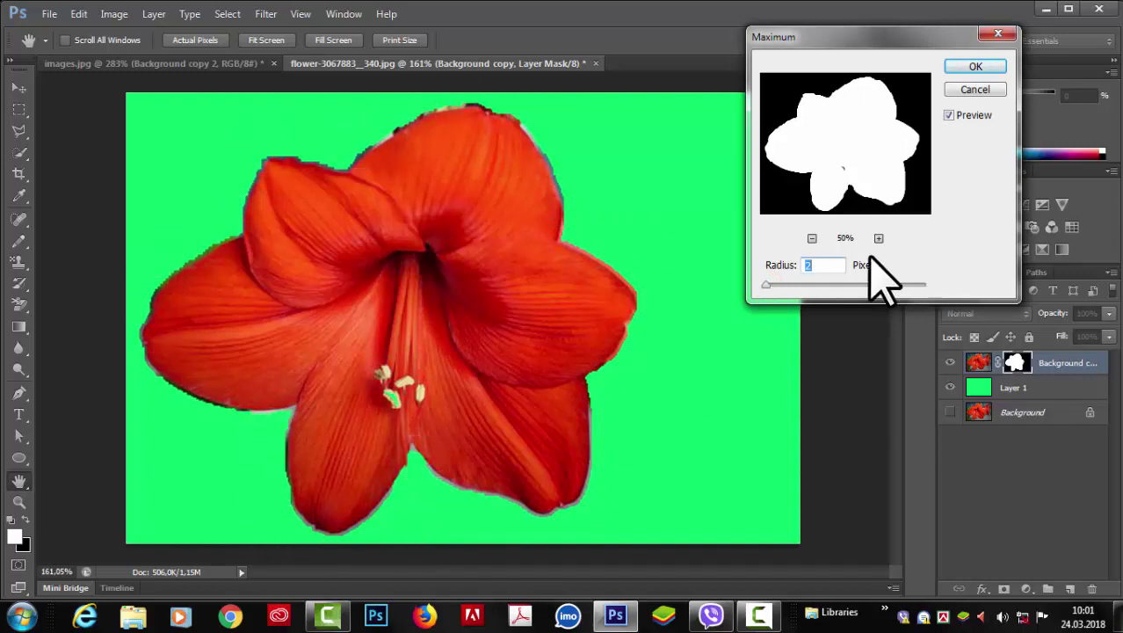
left_click_drag(774, 286, 820, 296)
key("Escape")
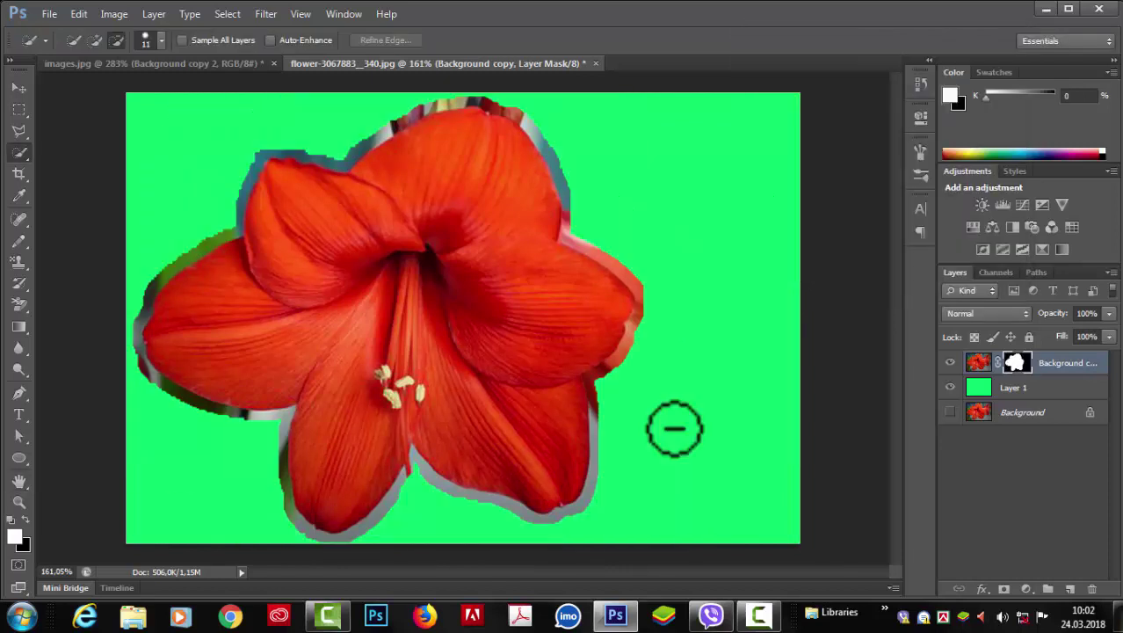
Step: Erode the amaryllis mask with Filter > Other > Minimum at radius 21
left_click(275, 19)
mouse_move(352, 328)
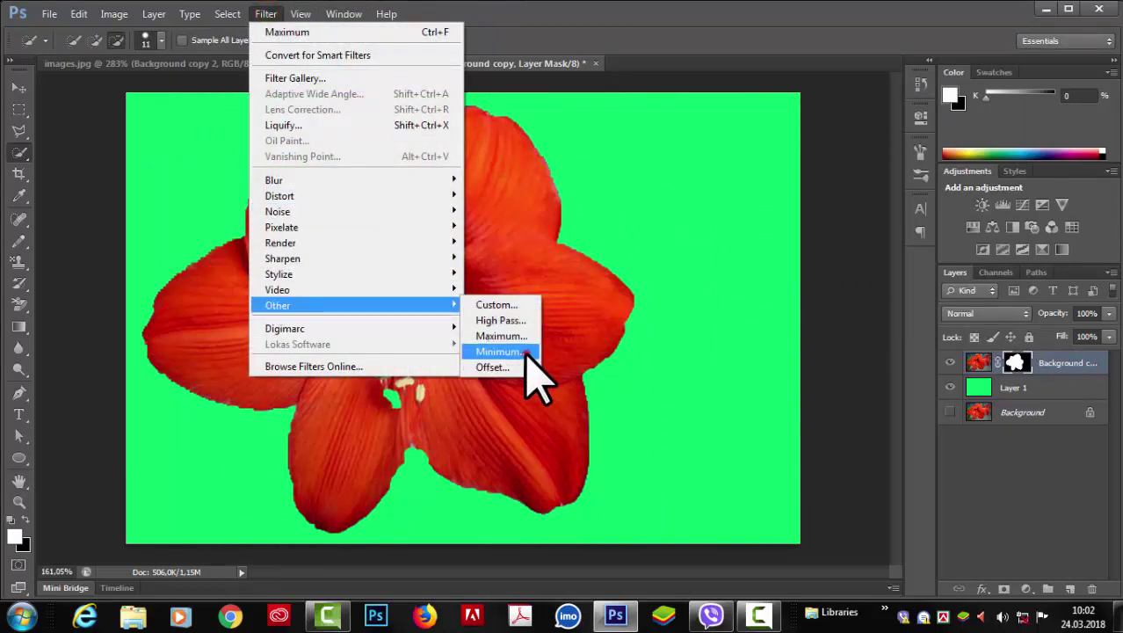
left_click(525, 353)
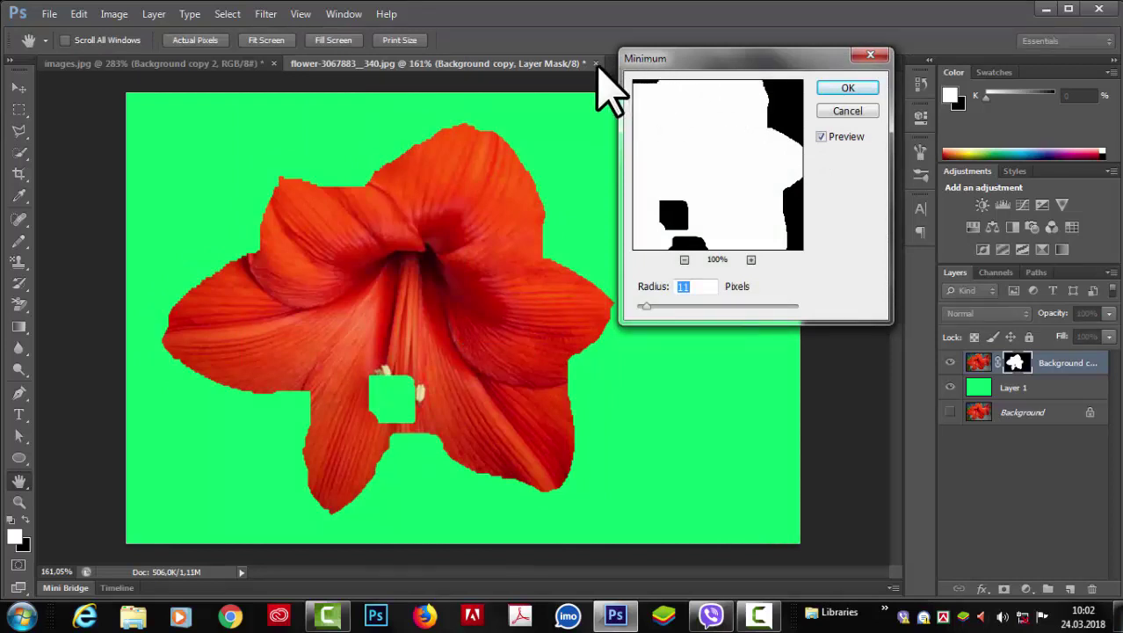
left_click_drag(682, 150, 725, 154)
left_click(685, 260)
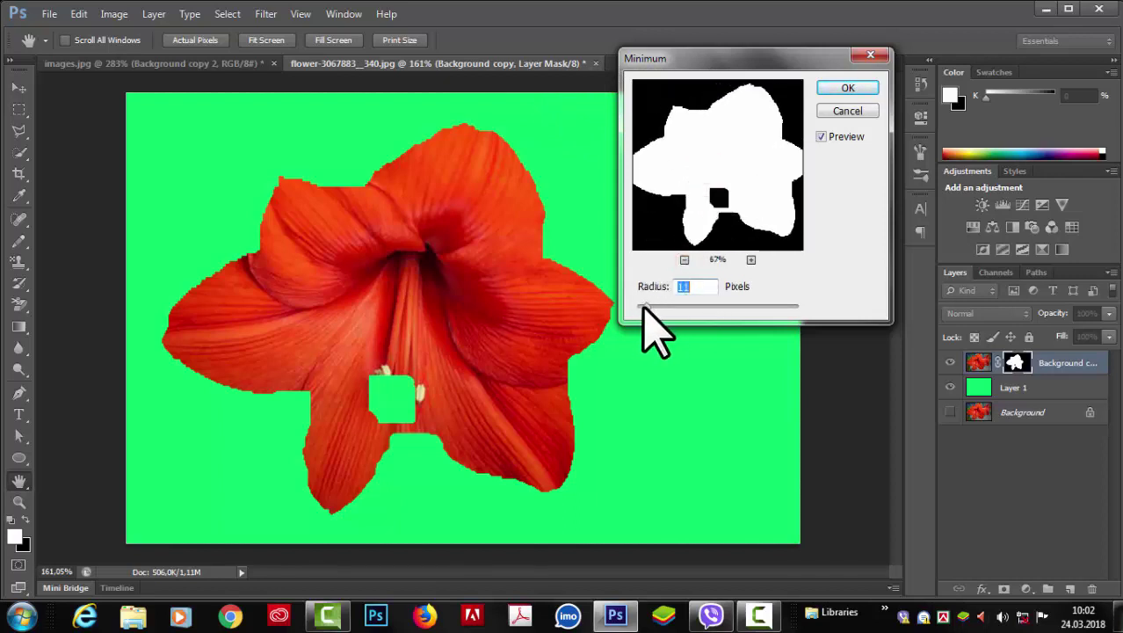
left_click_drag(644, 306, 655, 307)
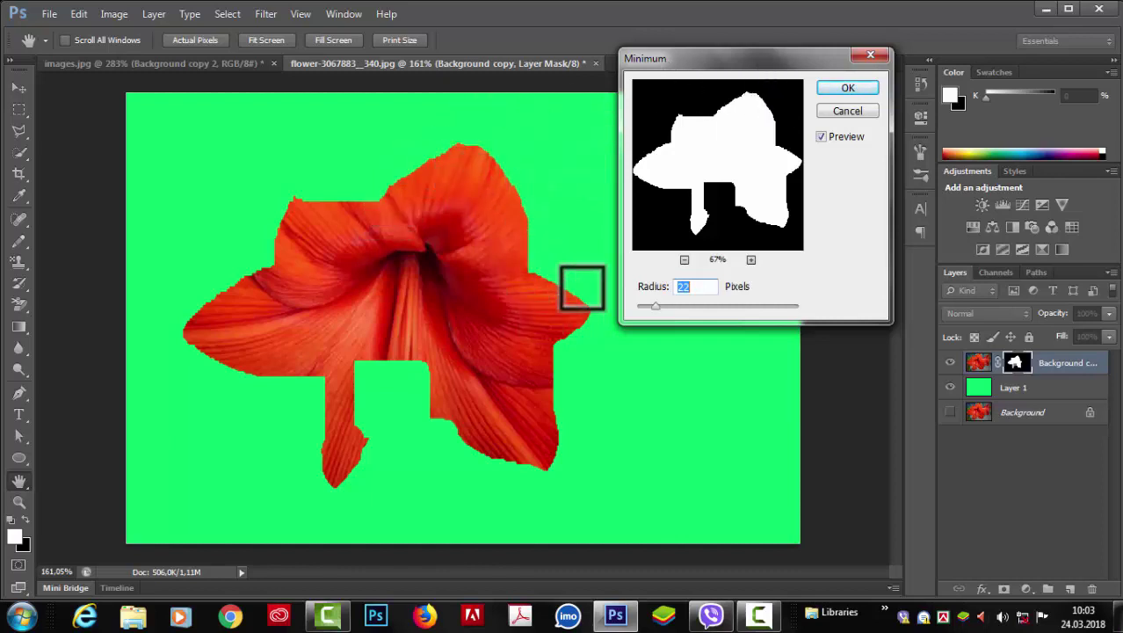
mouse_move(652, 318)
left_mouse_down()
mouse_move(638, 315)
mouse_move(670, 307)
mouse_move(651, 306)
left_mouse_up()
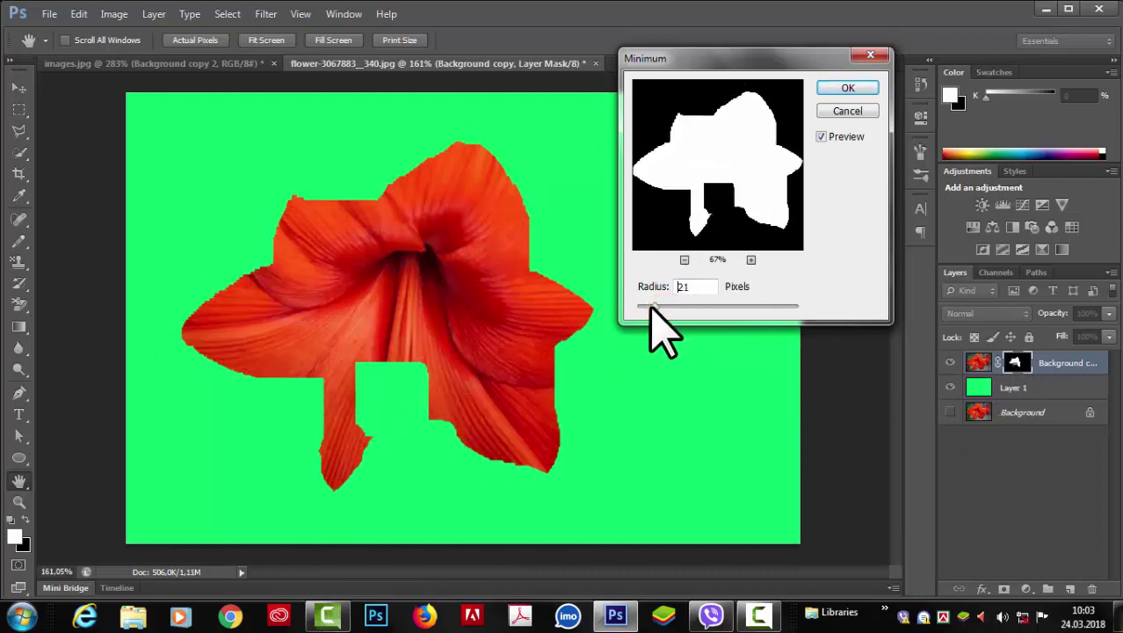
left_click(826, 89)
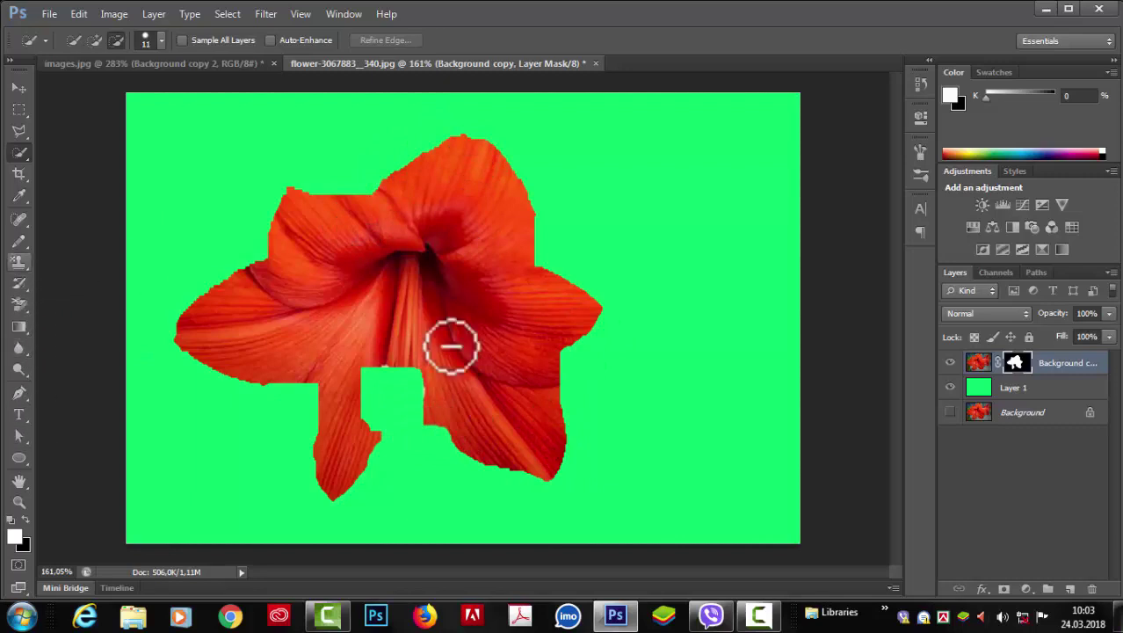
Step: Leave the Filter > Other submenu unused and switch to the hibiscus images.jpg document
left_click(265, 14)
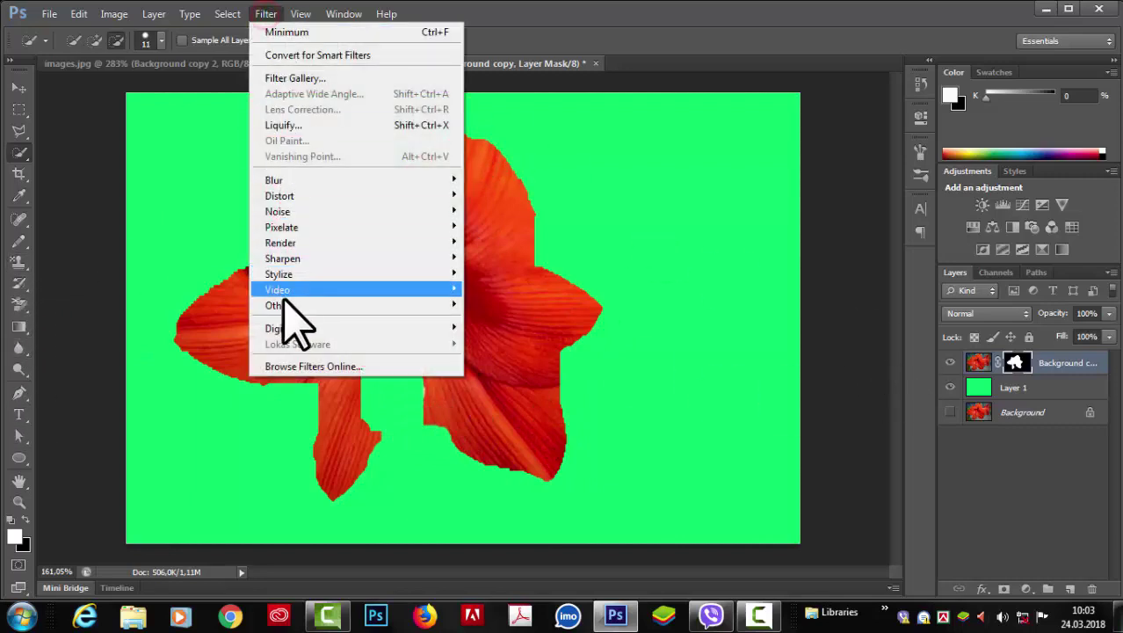
mouse_move(295, 307)
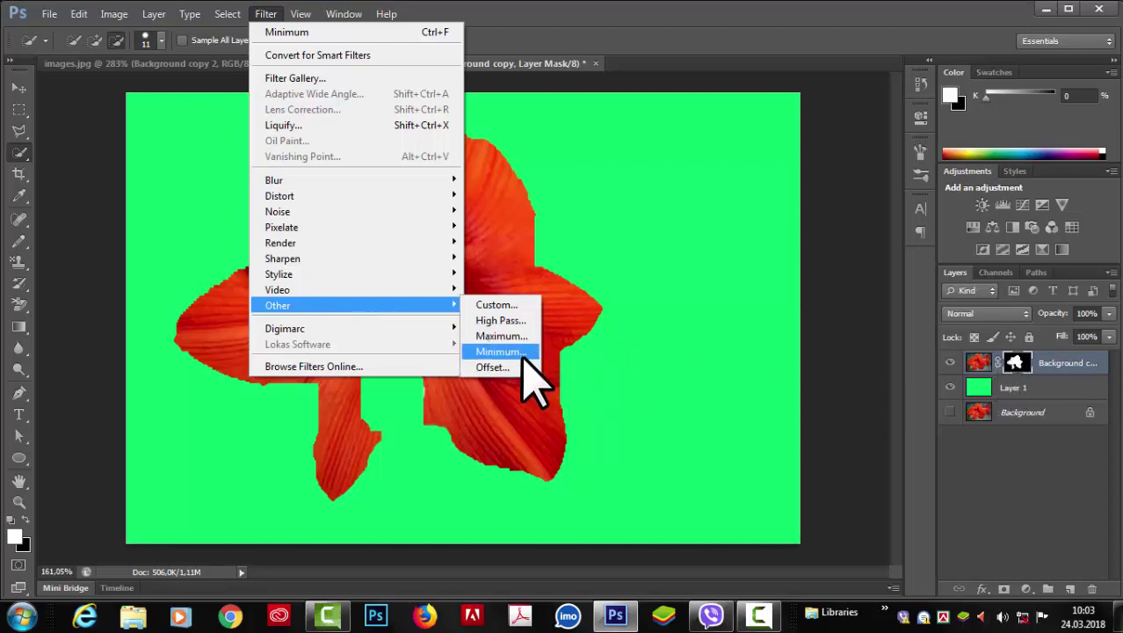
left_click(403, 68)
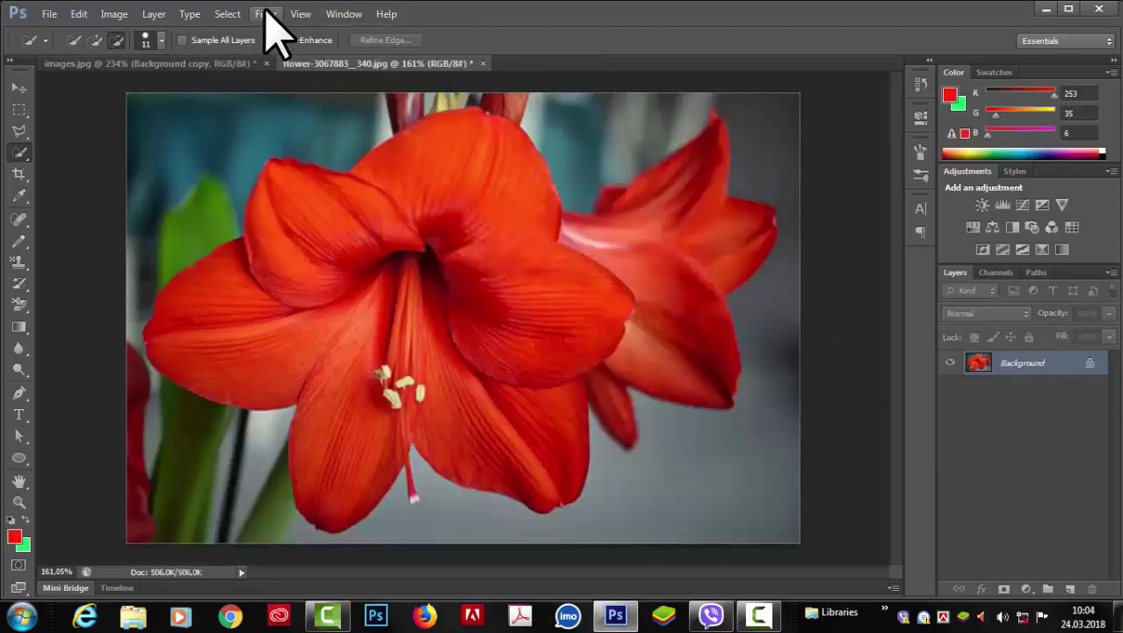
left_click(266, 14)
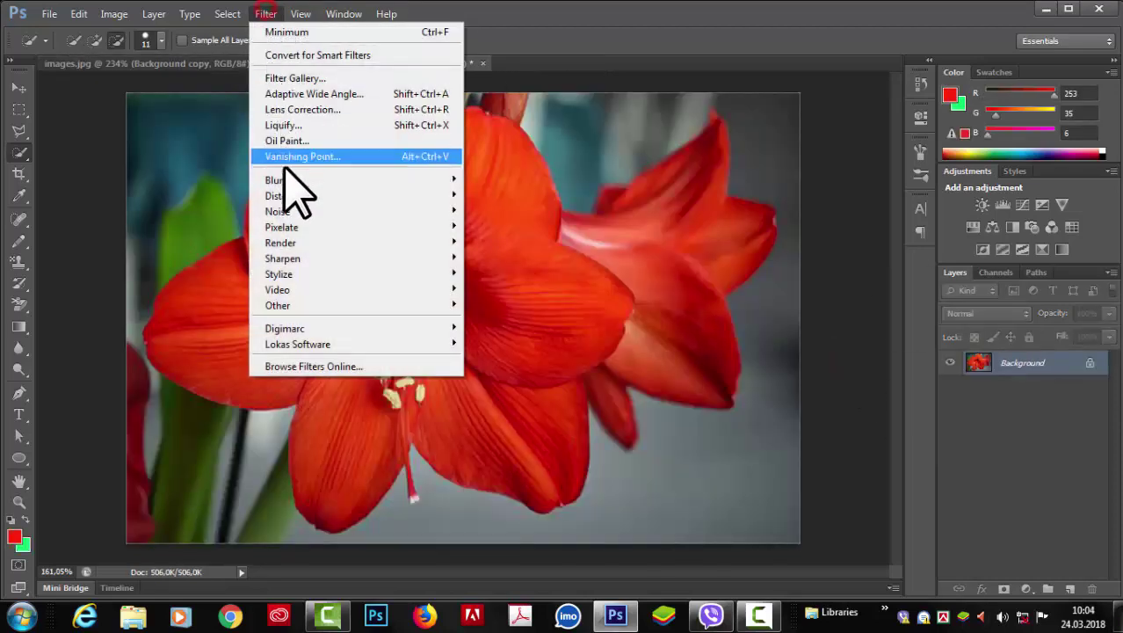
mouse_move(284, 305)
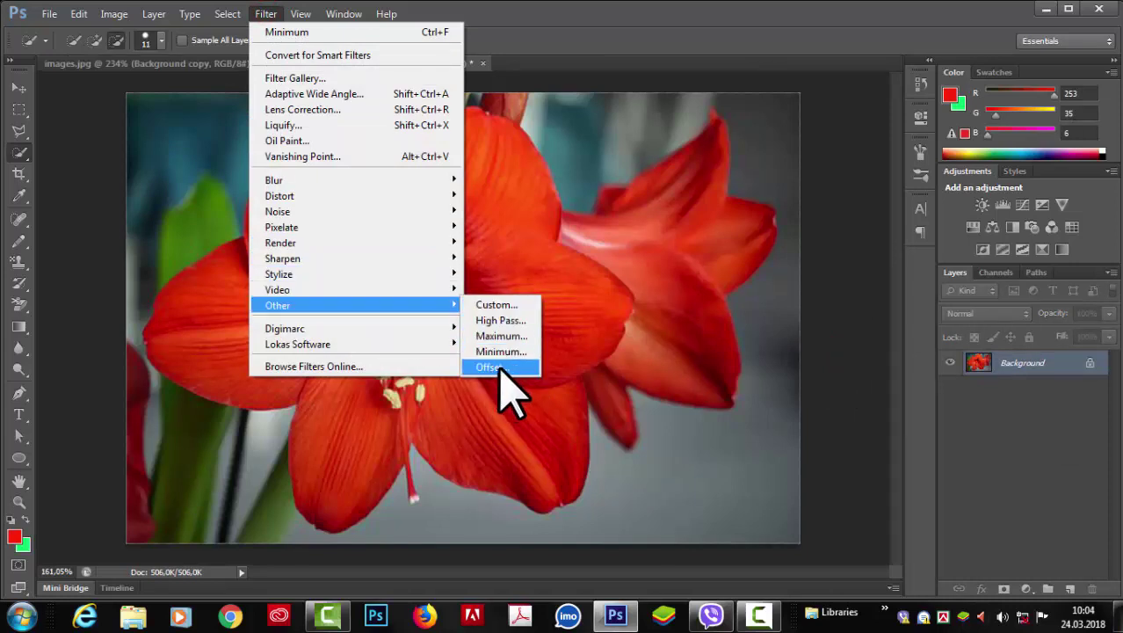
key("Escape")
left_click(148, 63)
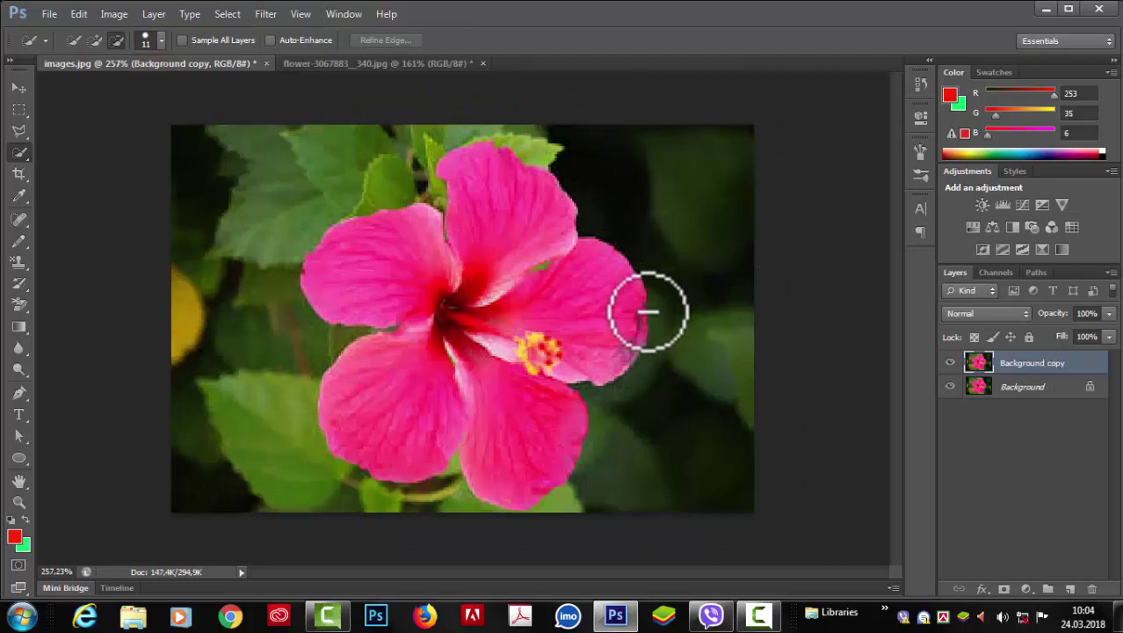
scroll(648, 312, "down", 1)
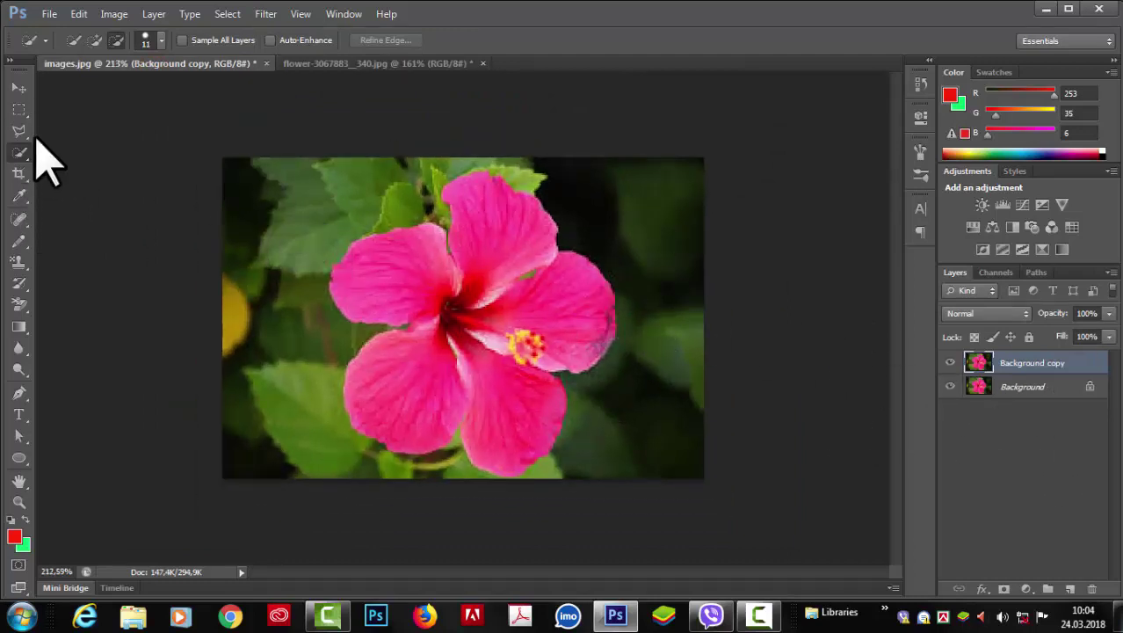
Step: Crop the hibiscus images.jpg using the 1 x 1 (Square) ratio, then hide its Background layer
left_click(22, 174)
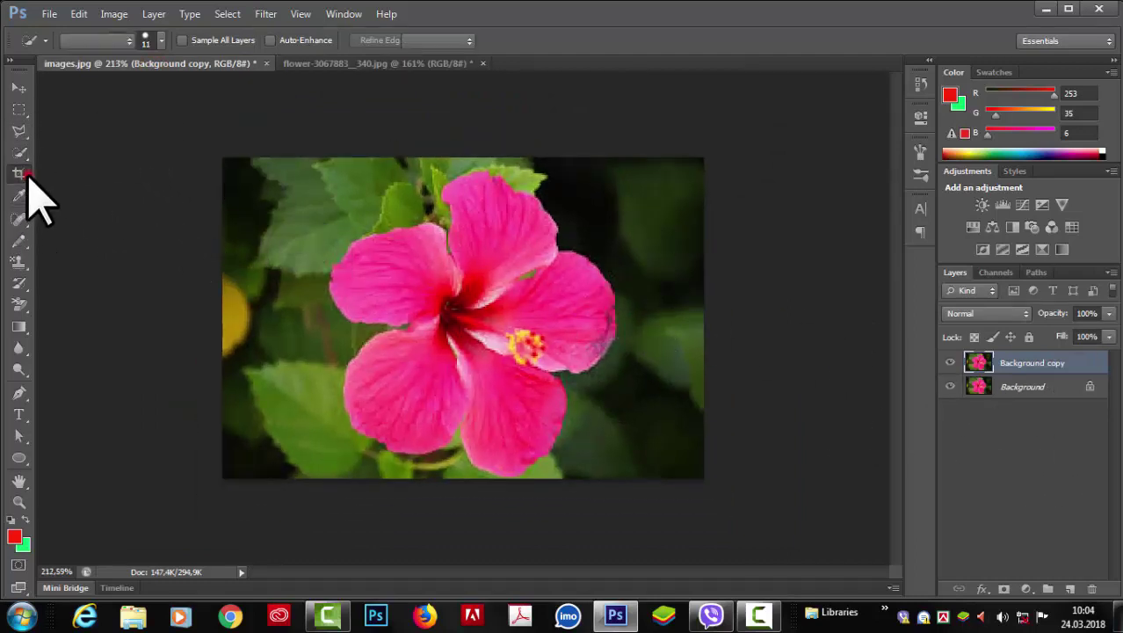
left_click(82, 170)
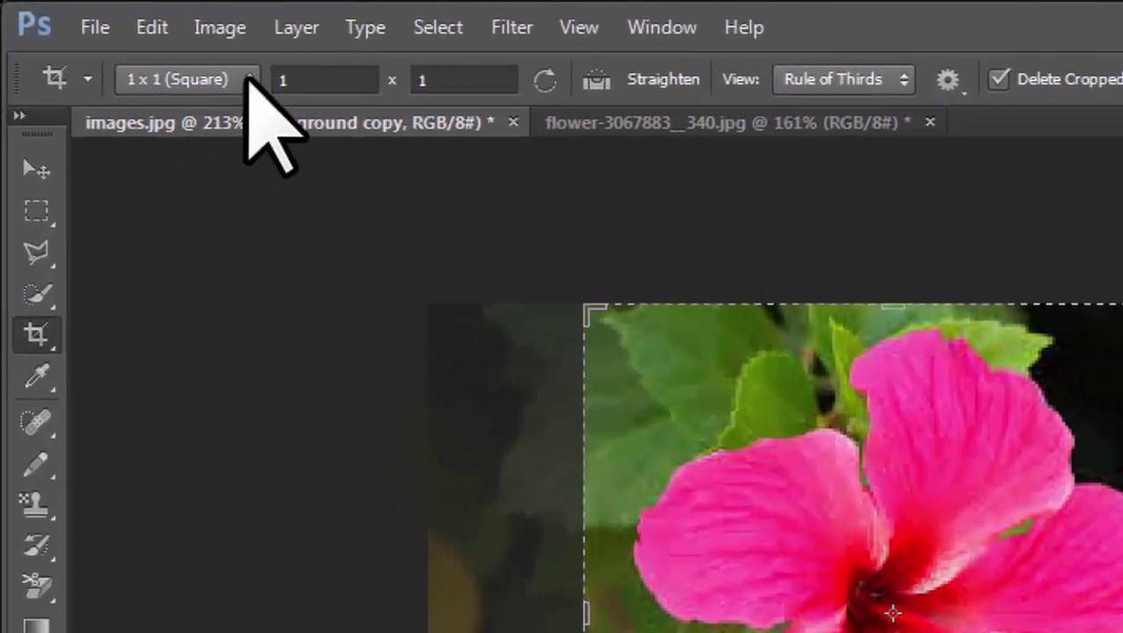
left_click(252, 80)
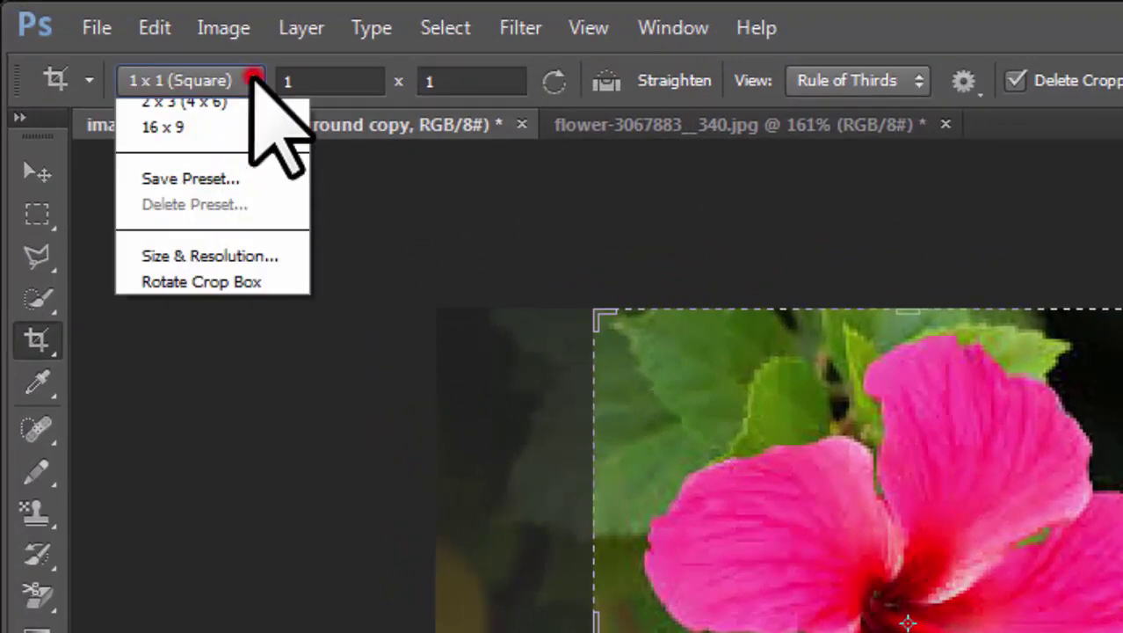
left_click(252, 80)
left_click(252, 82)
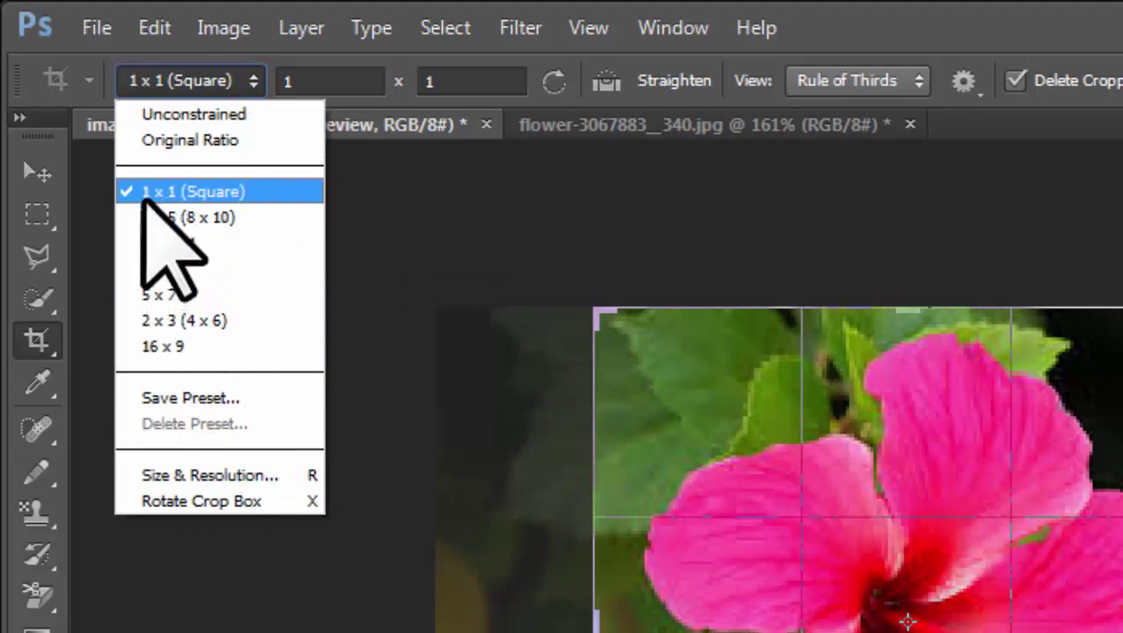
left_click(268, 188)
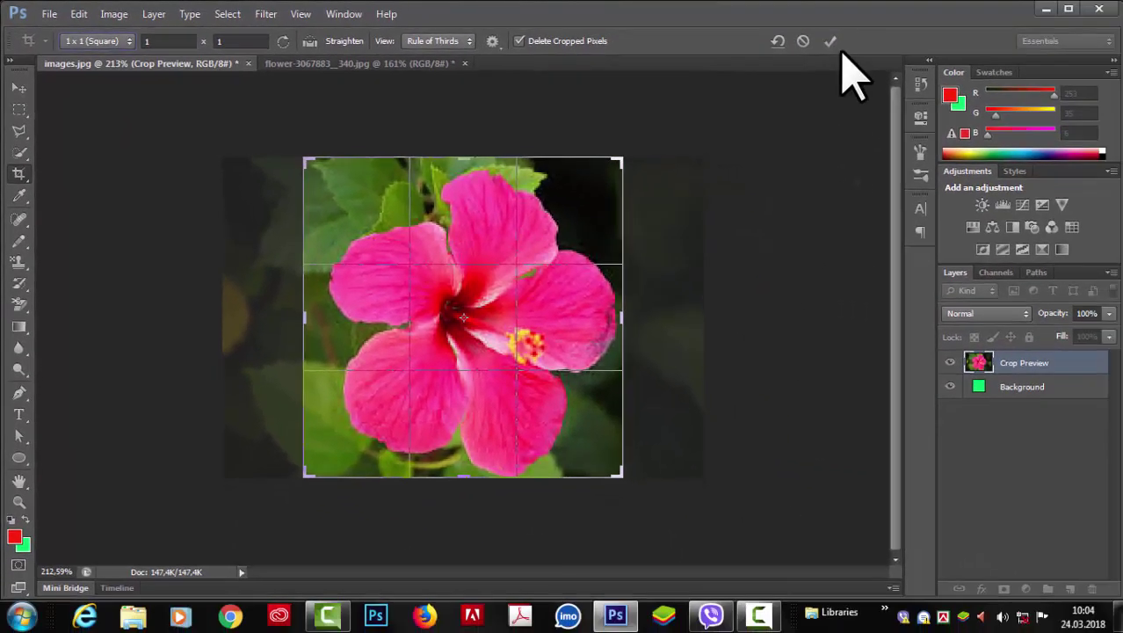
left_click(911, 45)
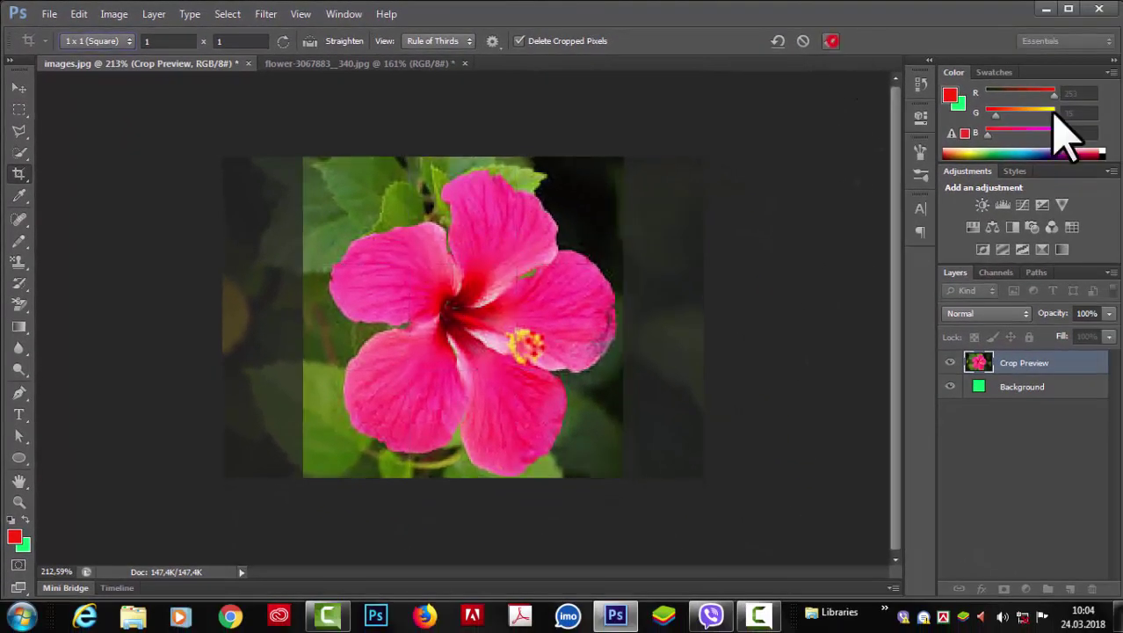
left_click(16, 89)
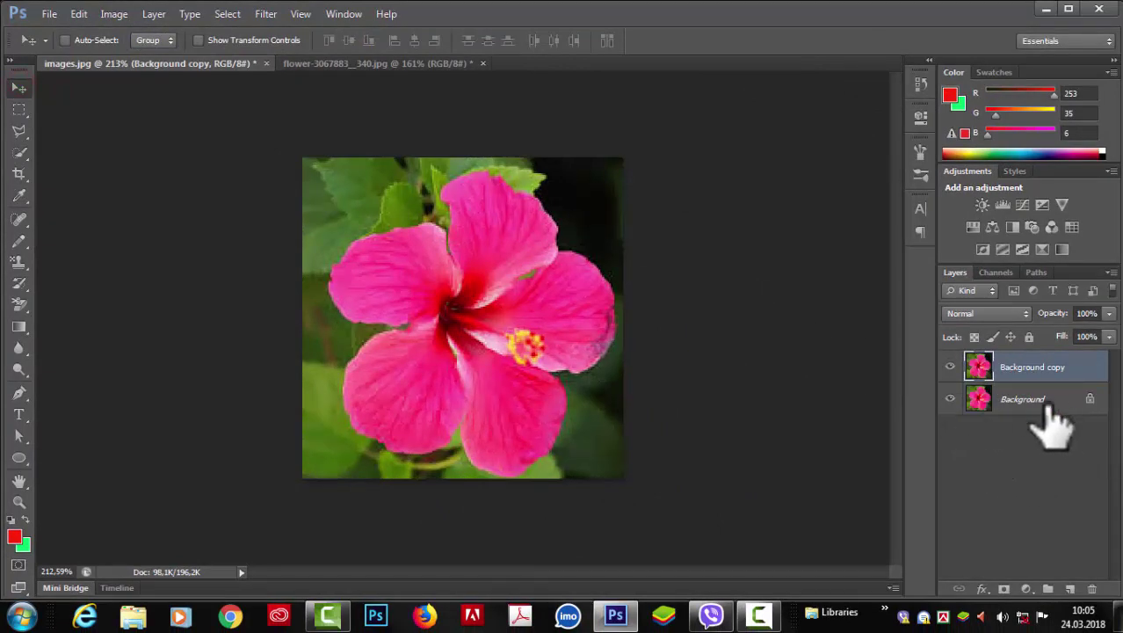
left_click(951, 399)
Step: In the Offset filter dialog, set the horizontal offset to about +275
left_click(266, 14)
mouse_move(331, 305)
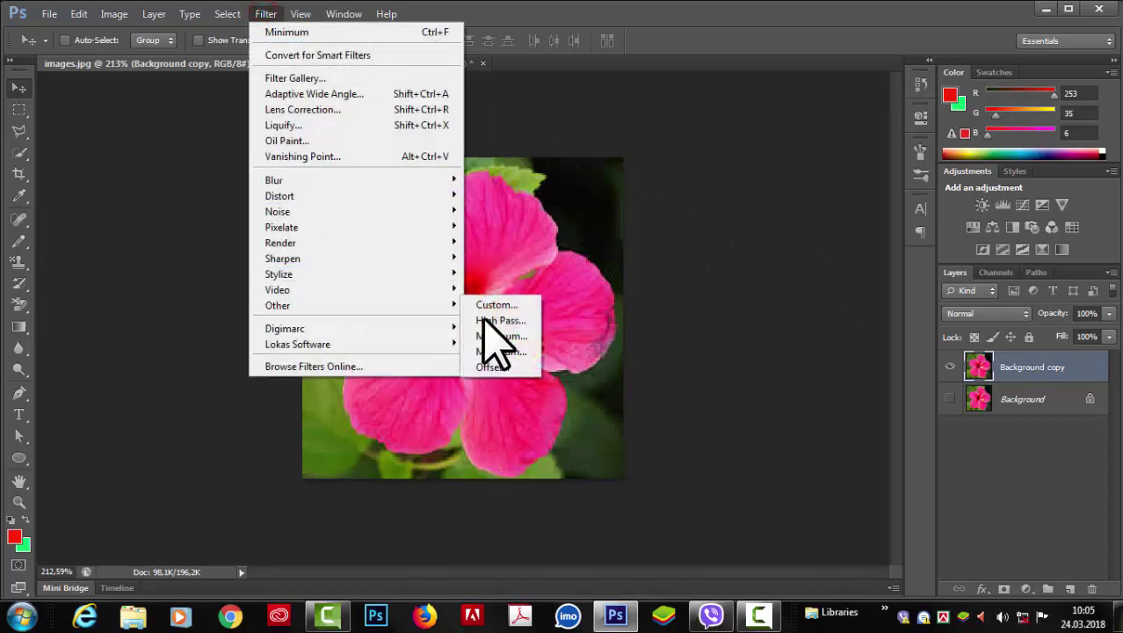
left_click(508, 367)
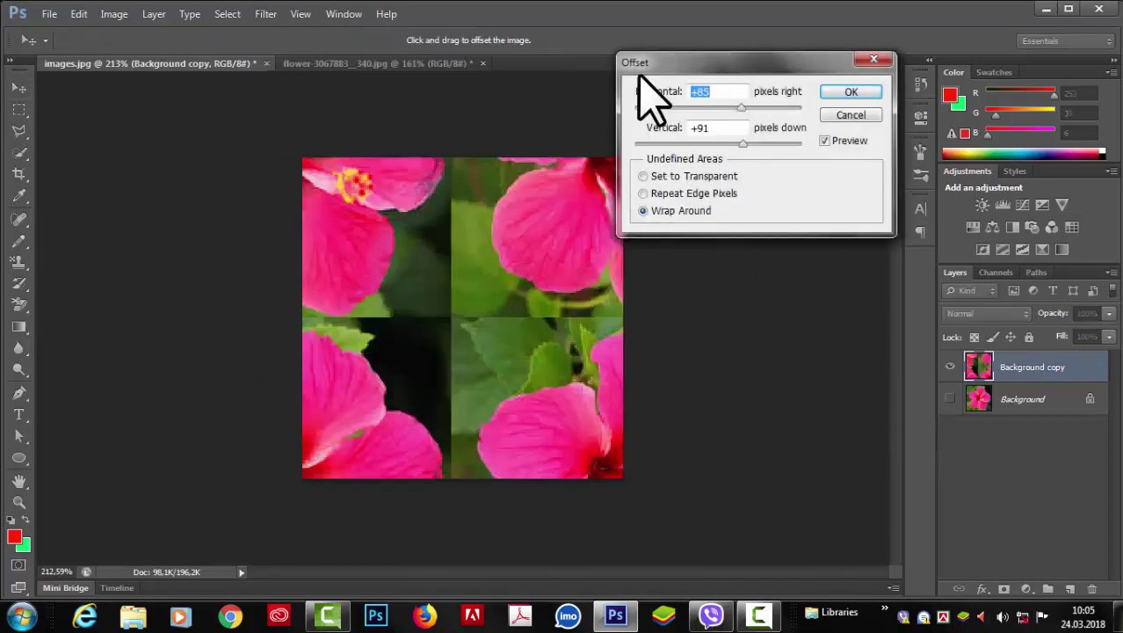
left_click_drag(716, 64, 729, 62)
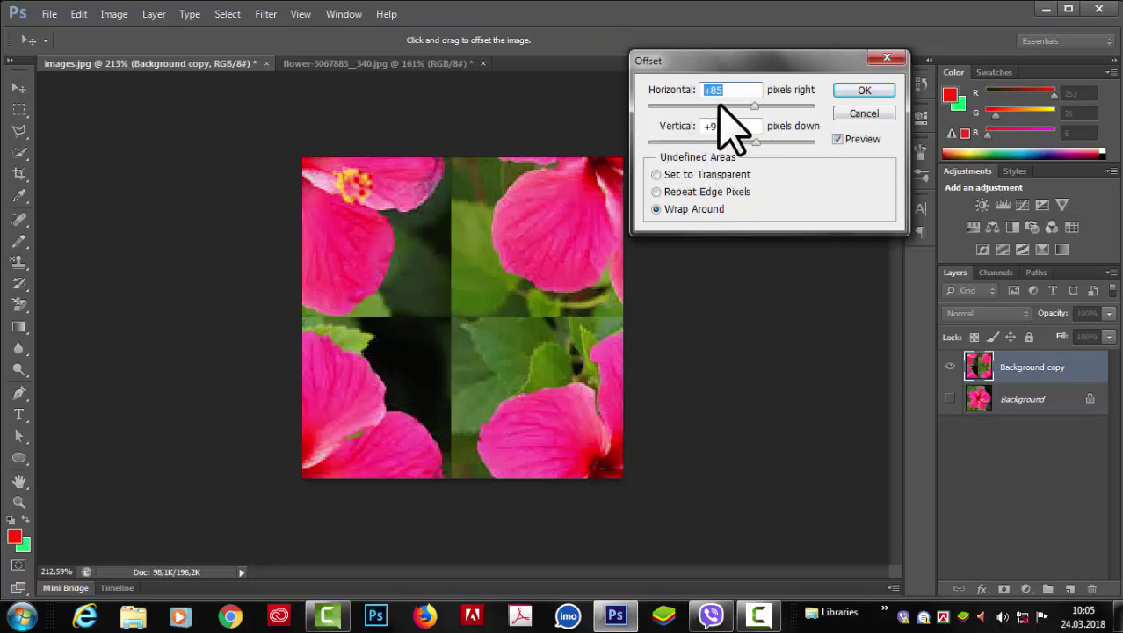
left_click_drag(754, 106, 826, 115)
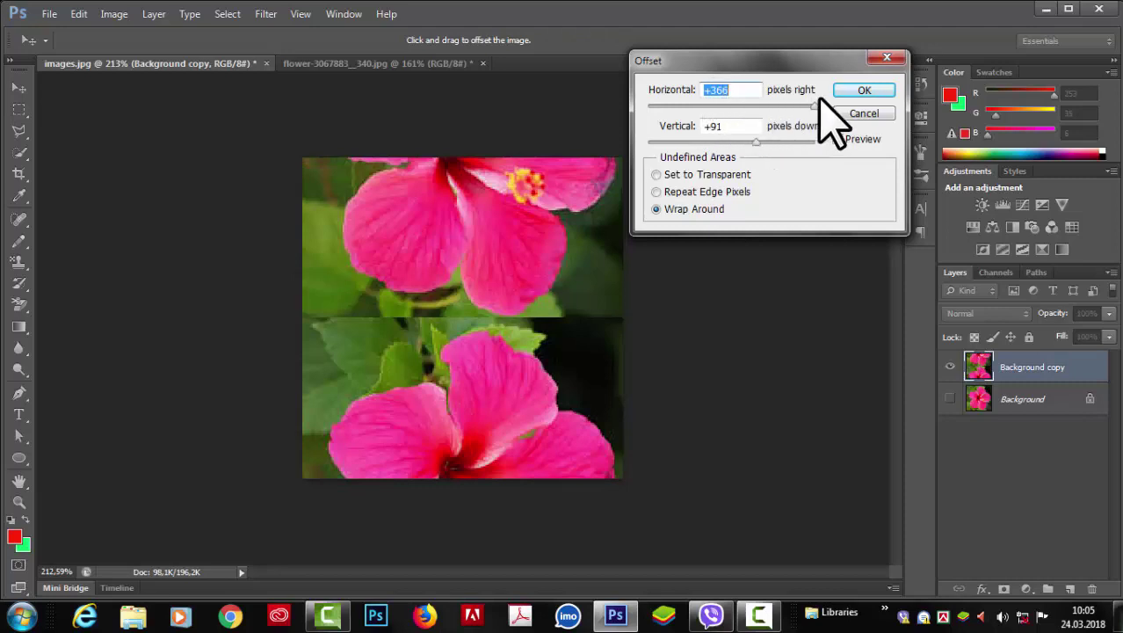
left_click_drag(811, 104, 629, 106)
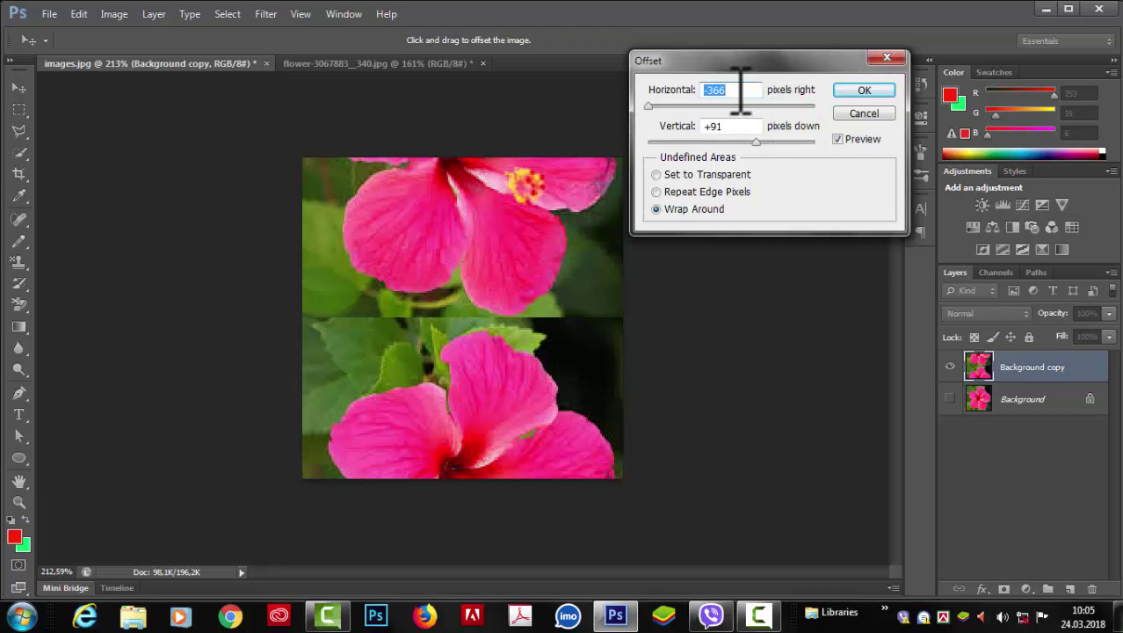
left_click_drag(780, 113, 858, 123)
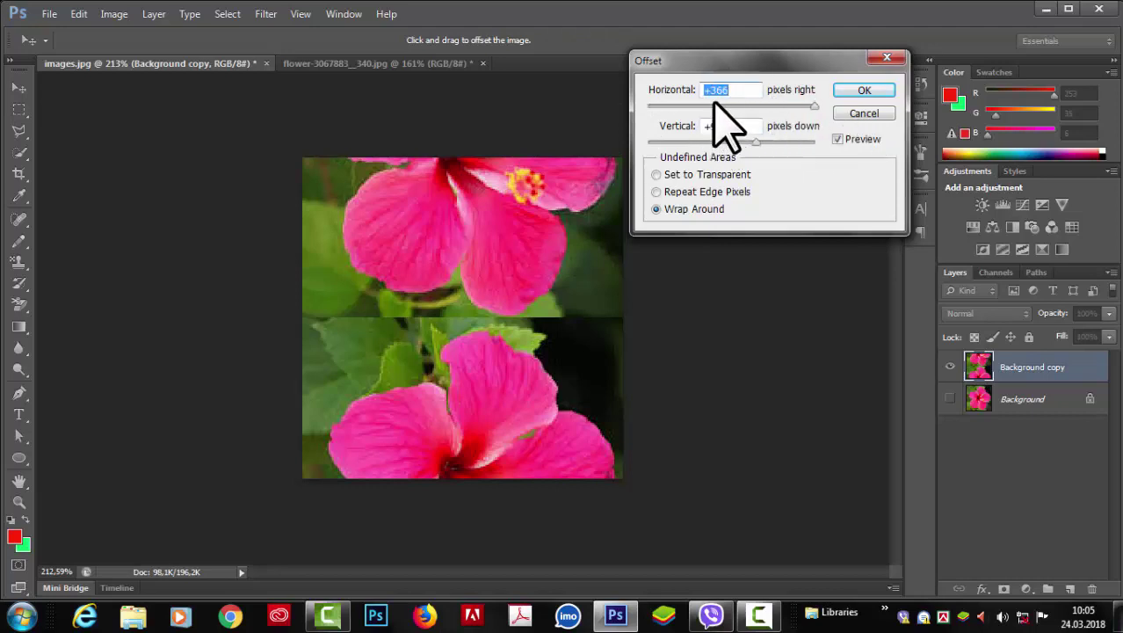
left_click_drag(815, 106, 752, 107)
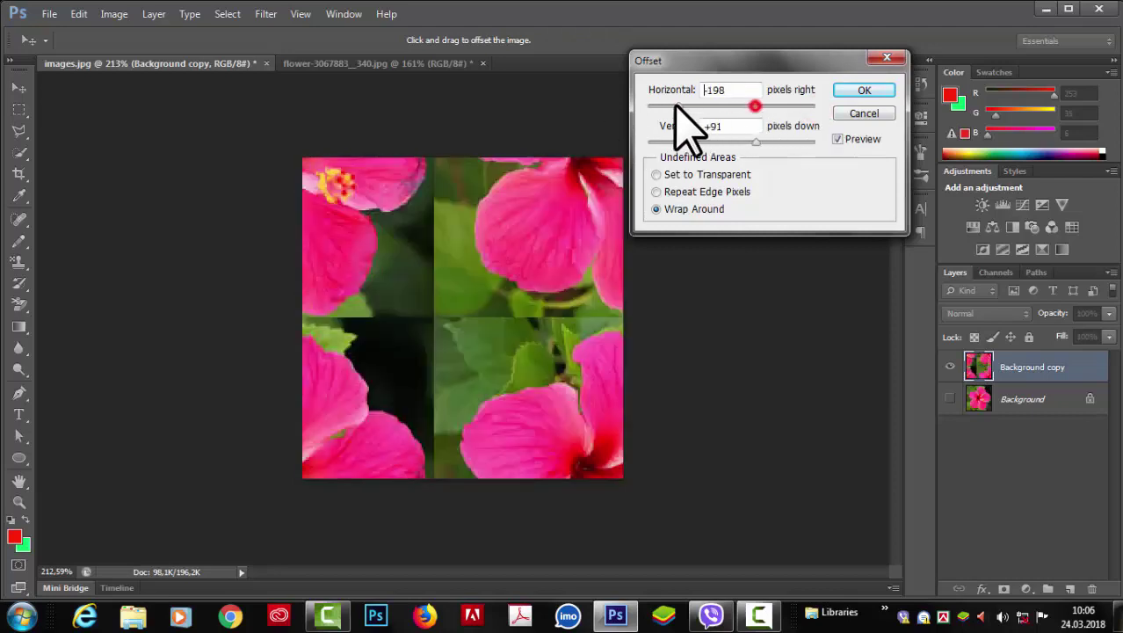
left_click_drag(678, 103, 790, 111)
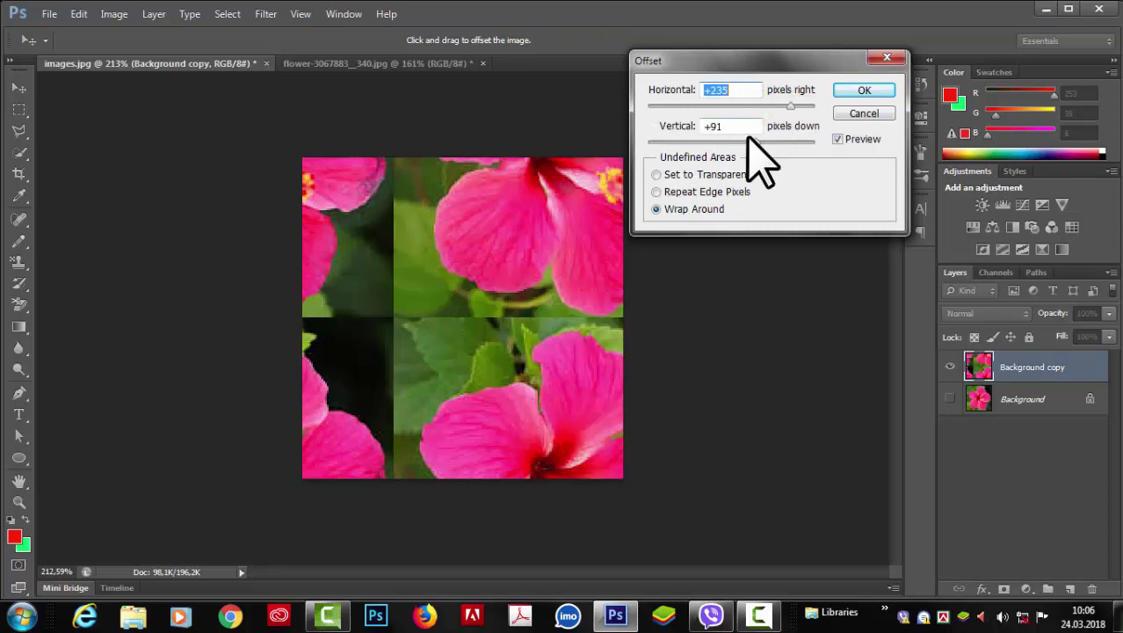
Step: Finalize the offset at Horizontal +266, Vertical +88 with Wrap Around and apply it
mouse_move(743, 144)
left_mouse_down()
mouse_move(685, 156)
mouse_move(715, 183)
mouse_move(784, 145)
mouse_move(727, 138)
mouse_move(705, 161)
mouse_move(795, 148)
mouse_move(712, 139)
mouse_move(793, 146)
mouse_move(747, 160)
left_mouse_up()
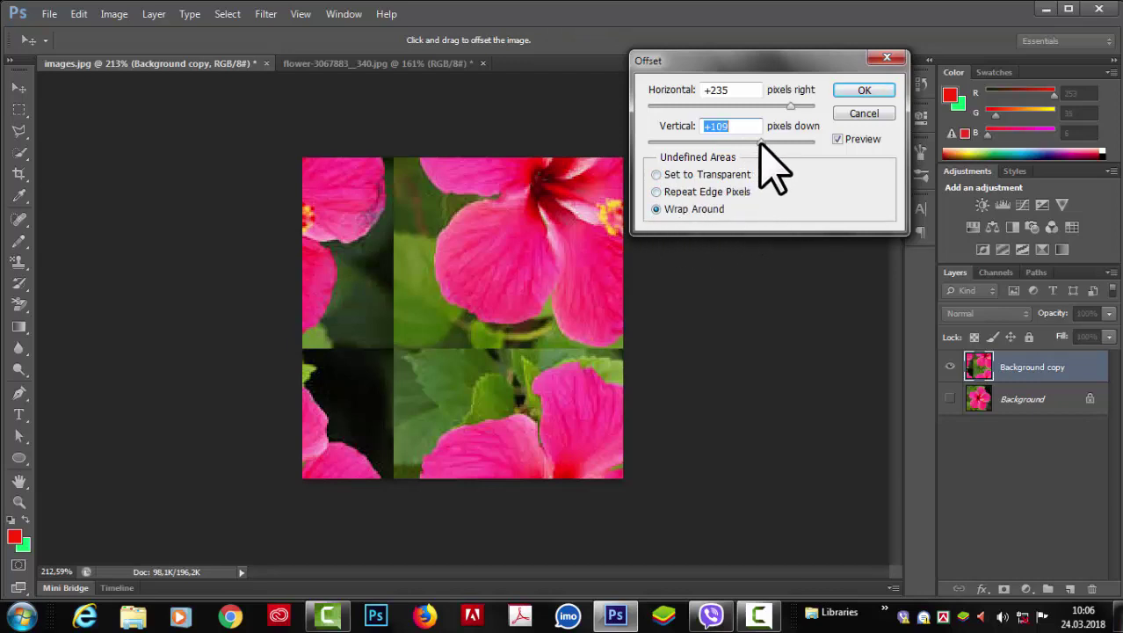
left_click_drag(761, 142, 761, 176)
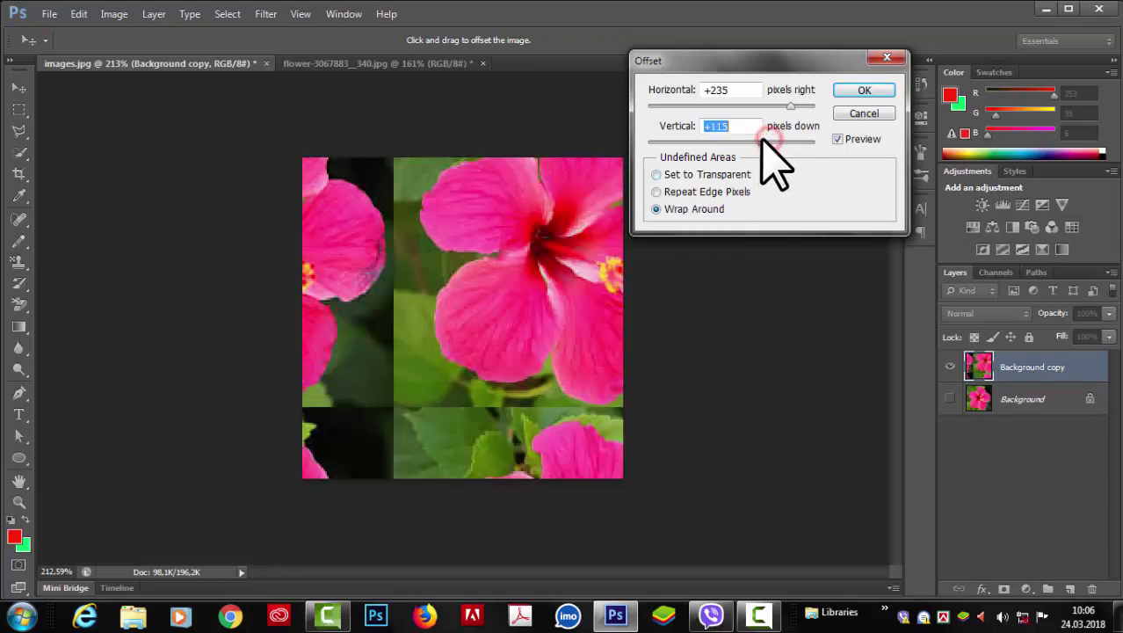
left_click_drag(761, 143, 799, 106)
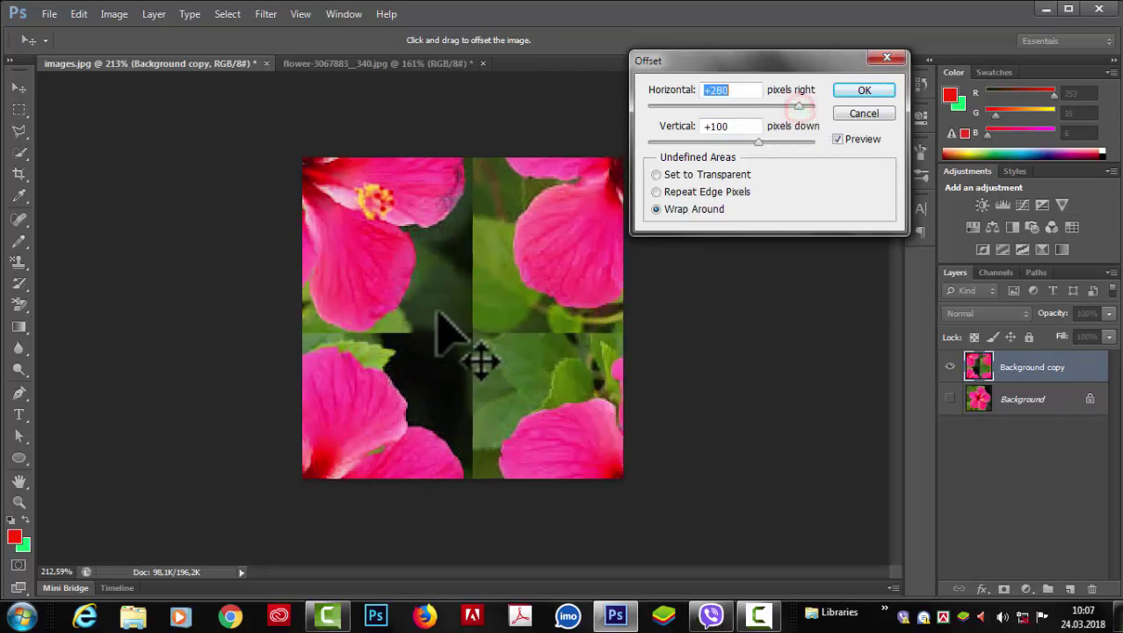
left_click(837, 140)
left_click(838, 139)
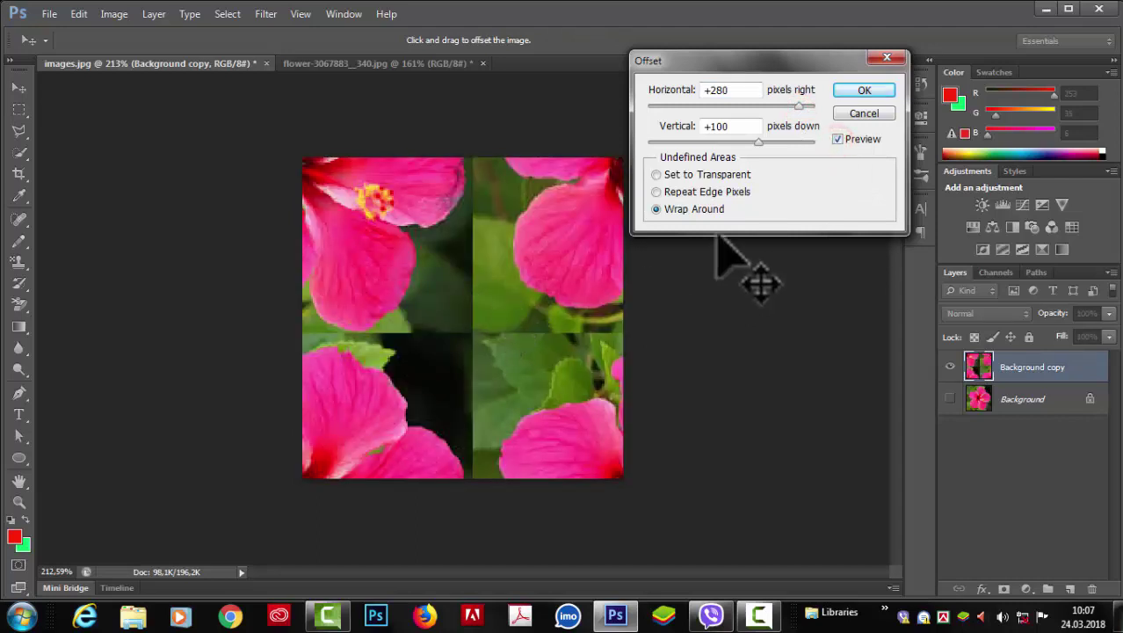
left_click_drag(757, 142, 755, 143)
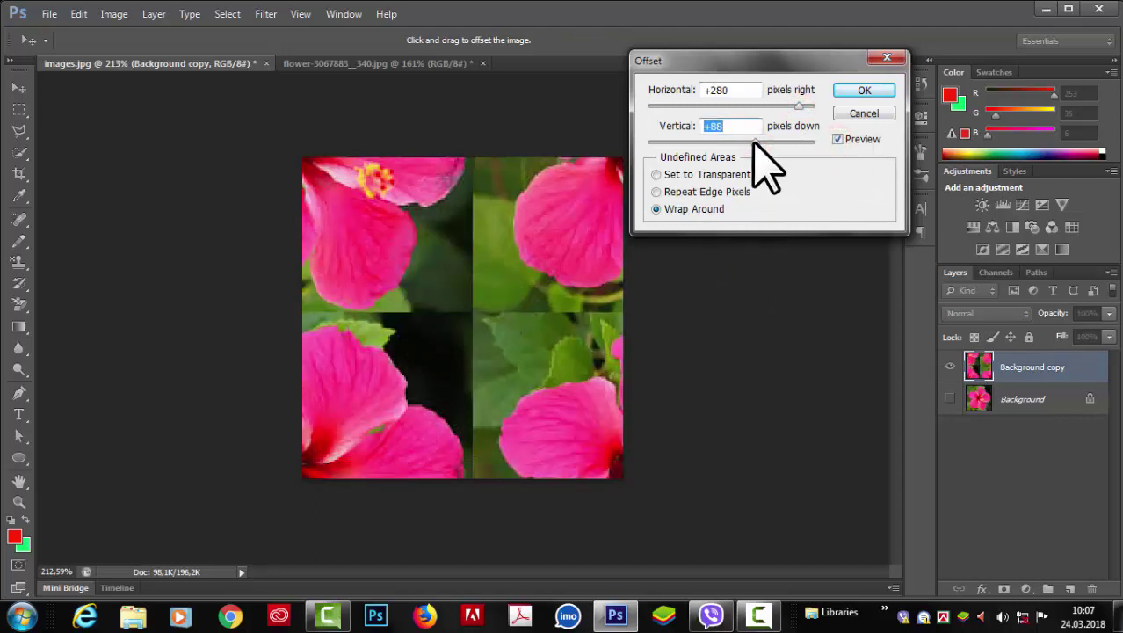
left_click_drag(799, 106, 796, 106)
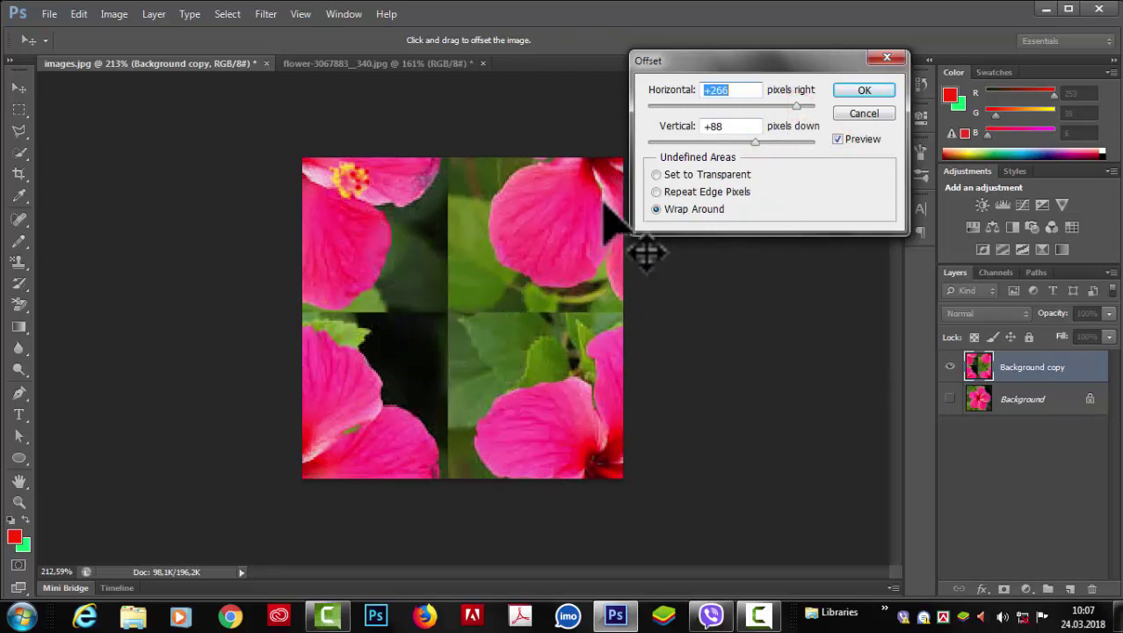
left_click(864, 90)
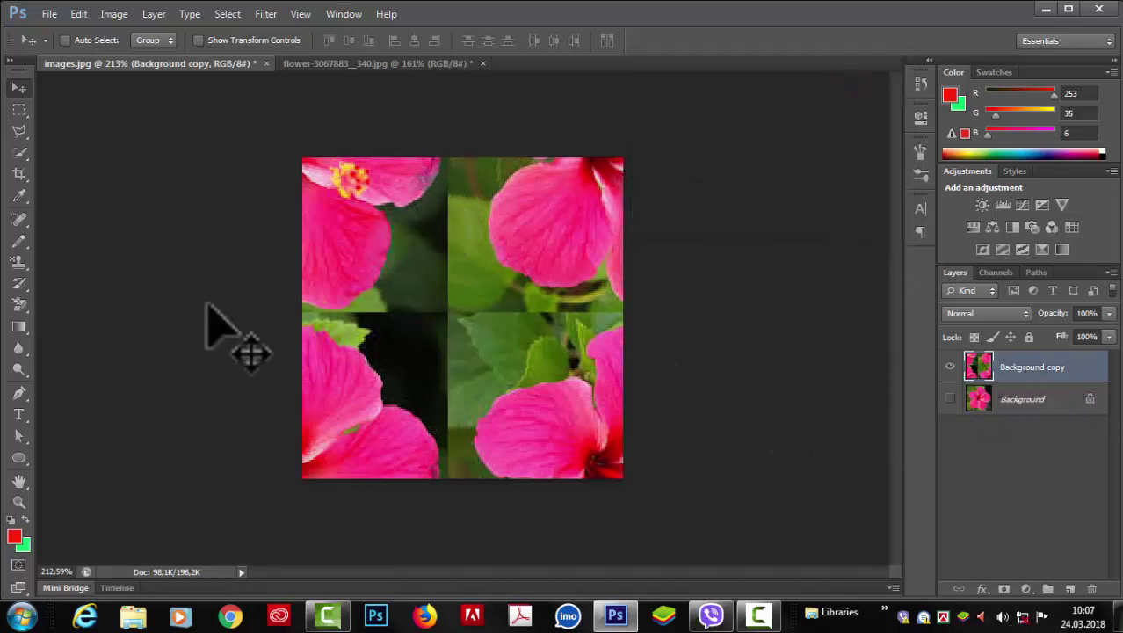
Step: Define the offset hibiscus tile as a pattern named p11
left_click(77, 15)
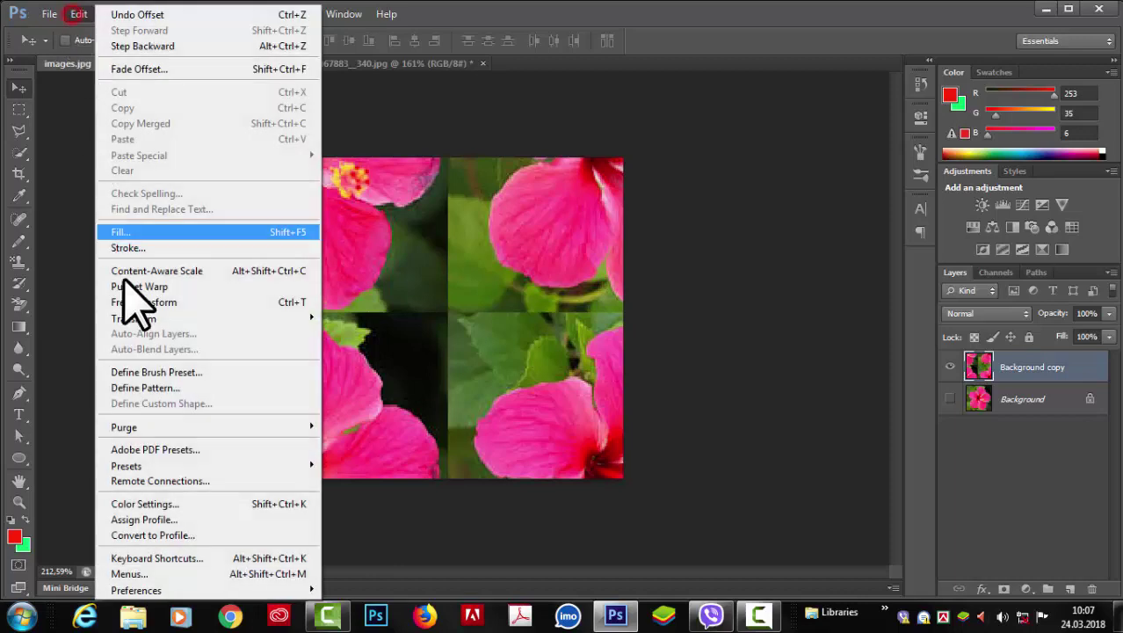
left_click(148, 387)
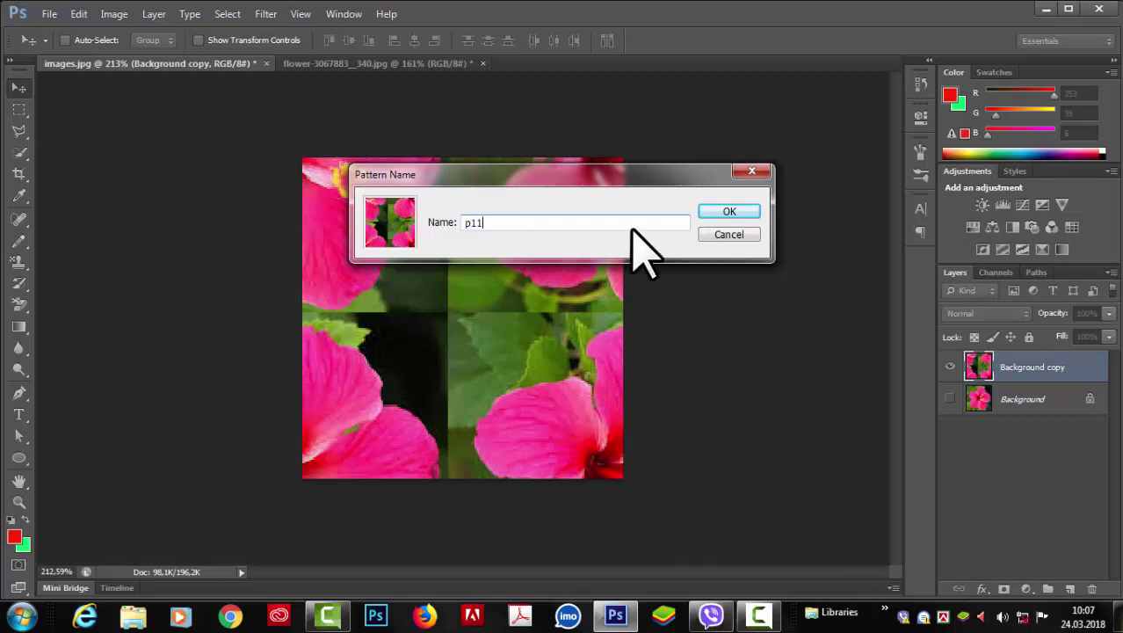
type("p11")
left_click(747, 211)
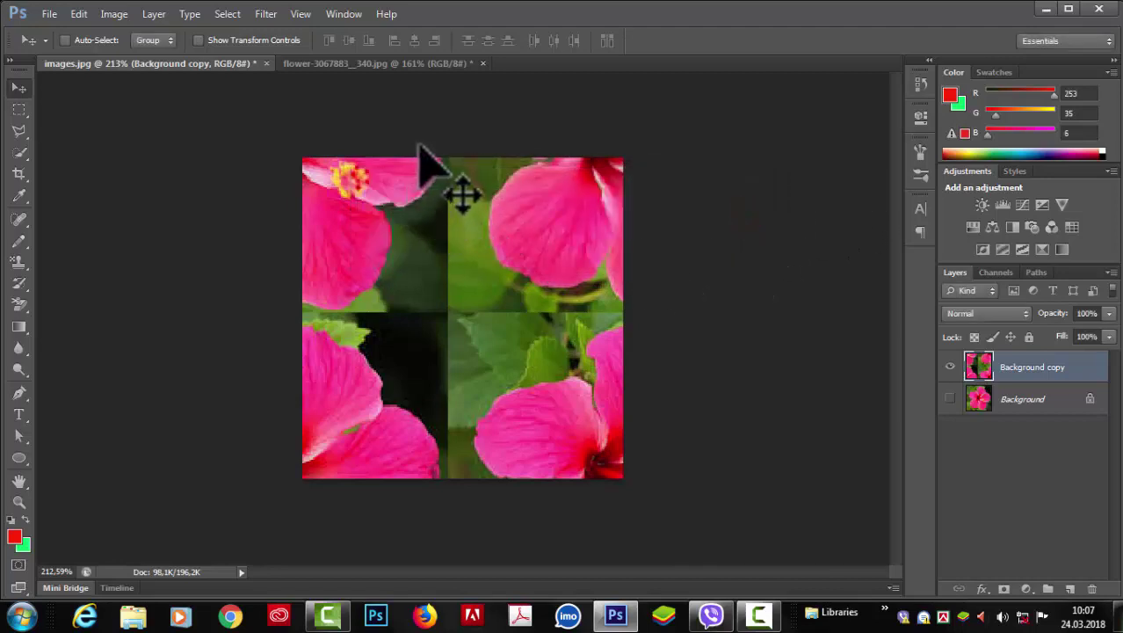
Step: In the amaryllis document, add a new layer and pick the Pattern Stamp Tool
left_click(422, 64)
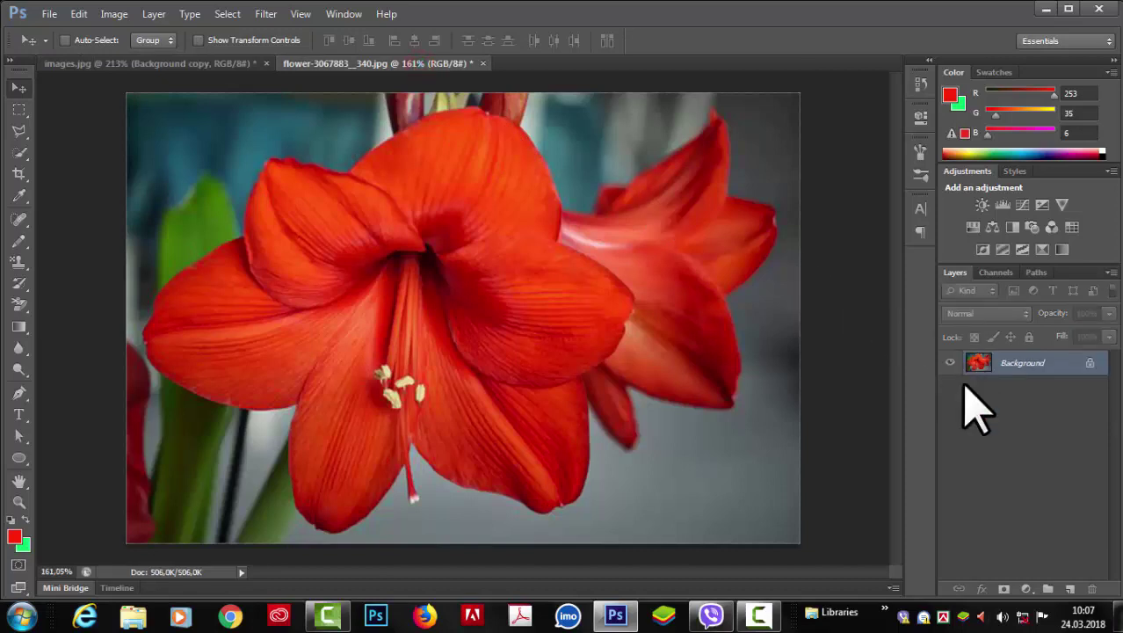
left_click(1070, 588)
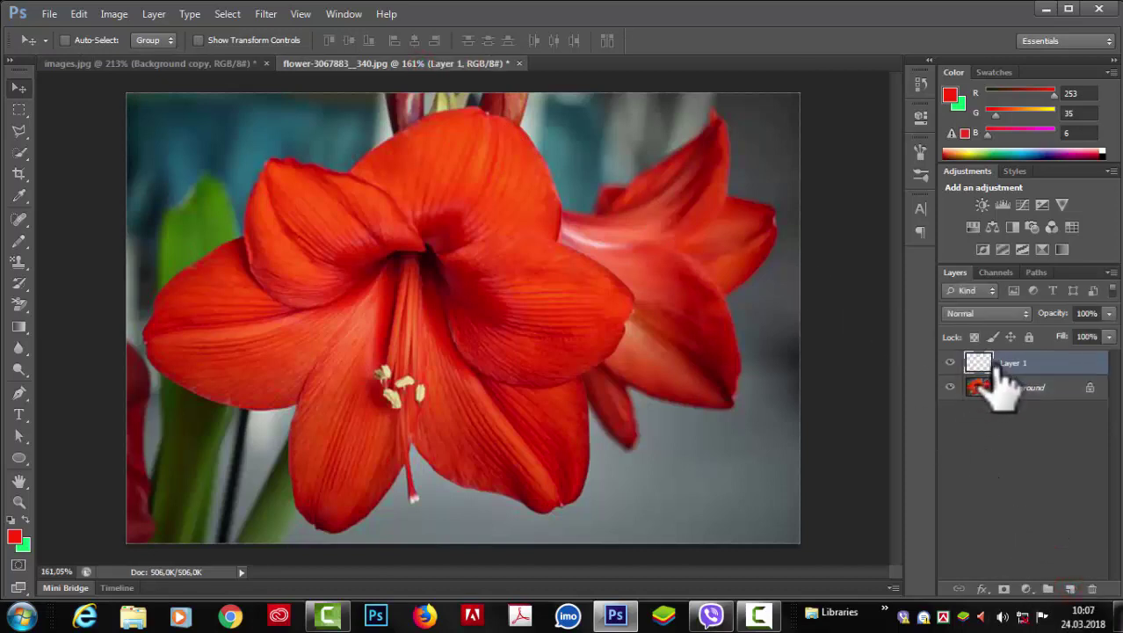
left_click(22, 264)
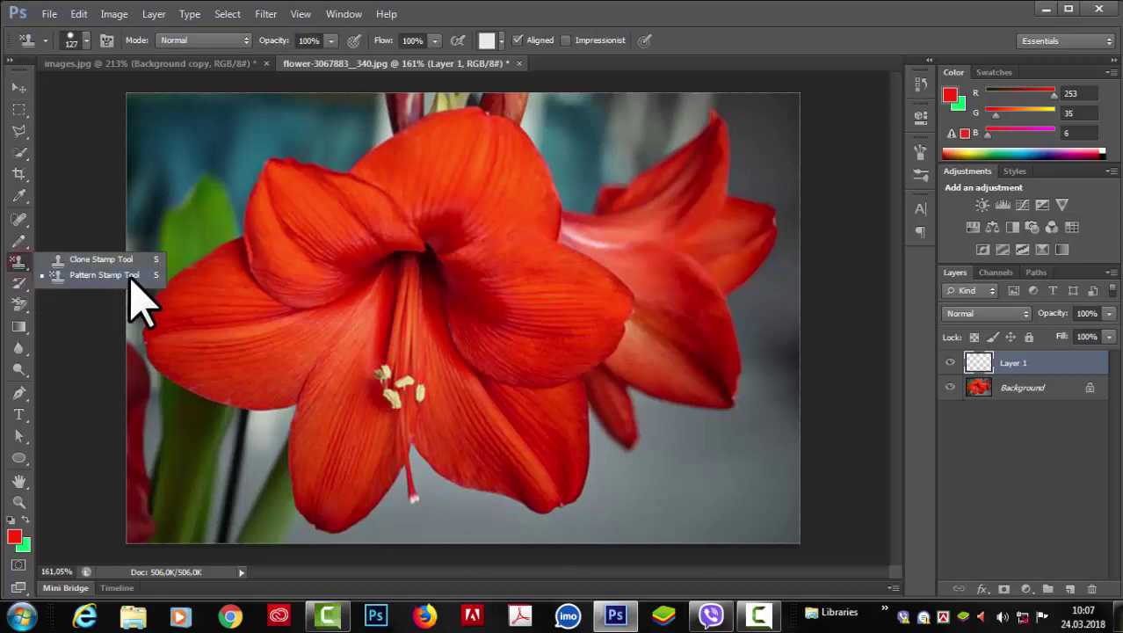
left_click(103, 275)
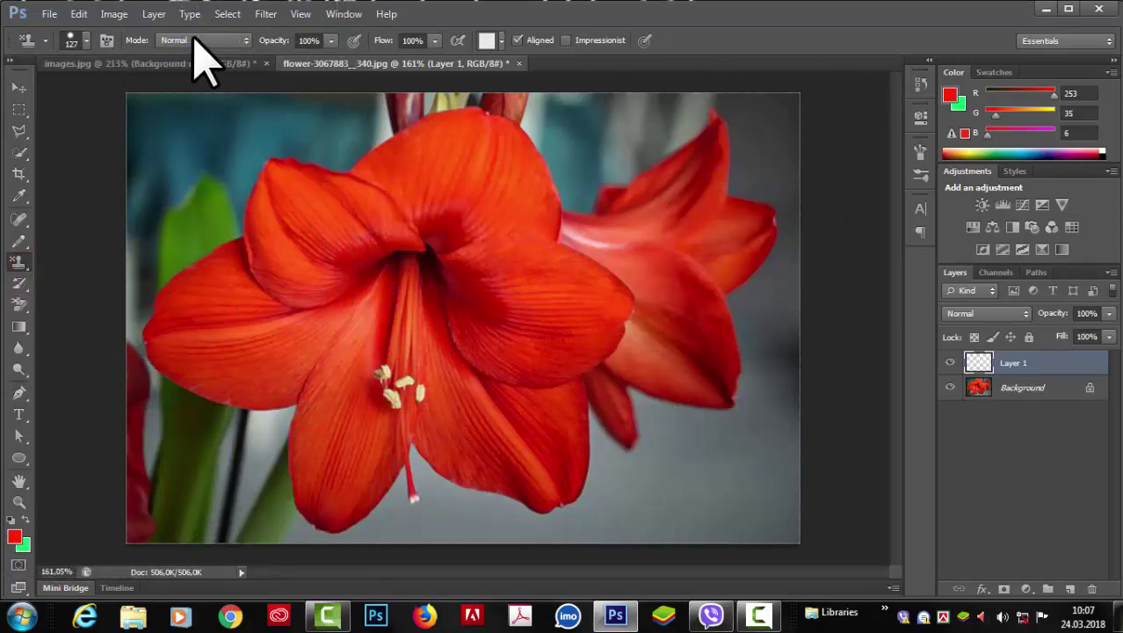
Step: Stamp the p11 hibiscus pattern across the canvas with a 102-pixel brush
left_click(502, 41)
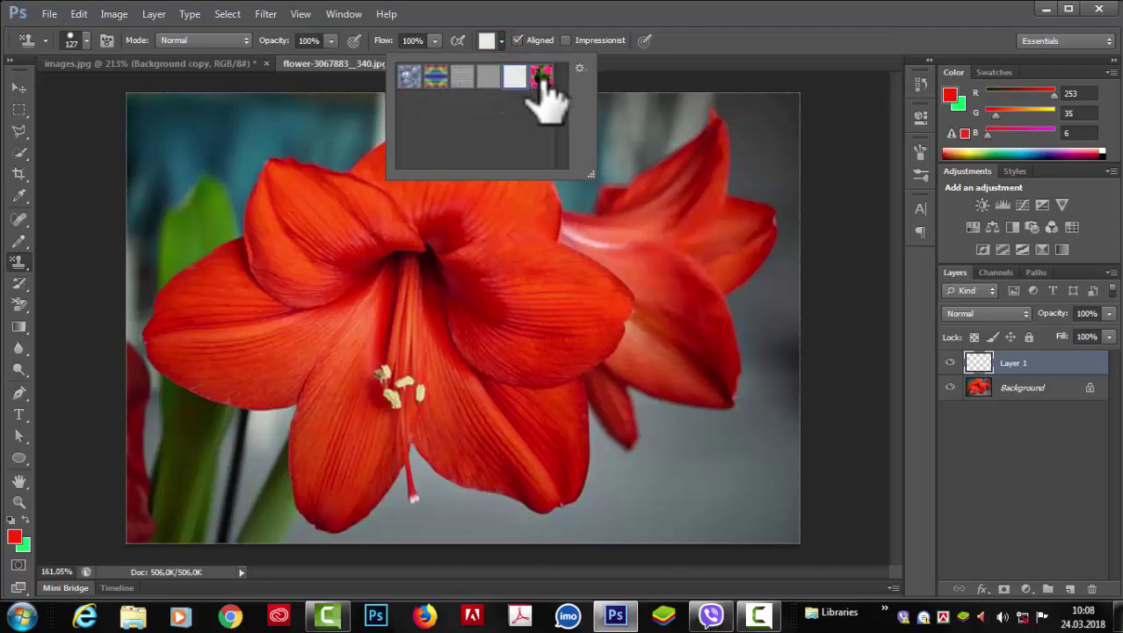
left_click(544, 76)
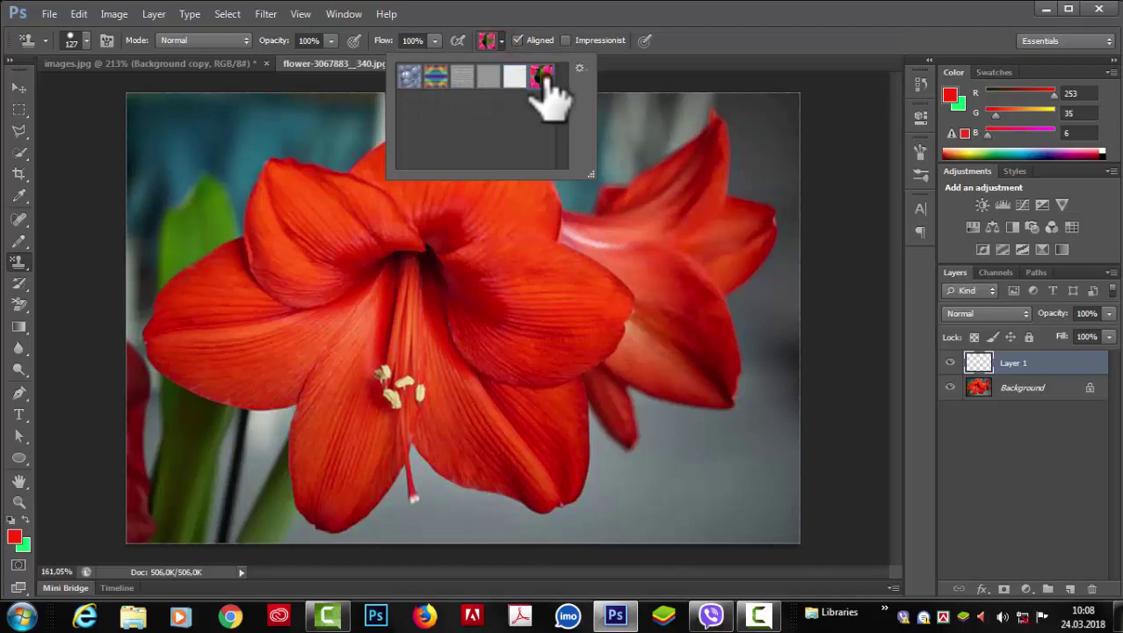
left_click(728, 40)
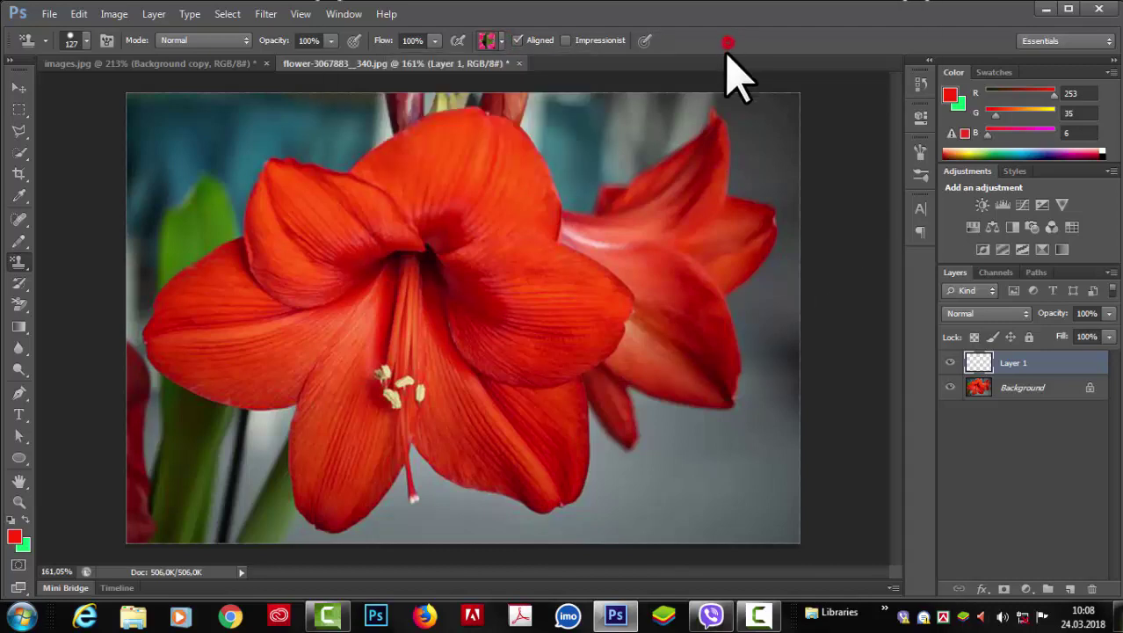
left_click(87, 39)
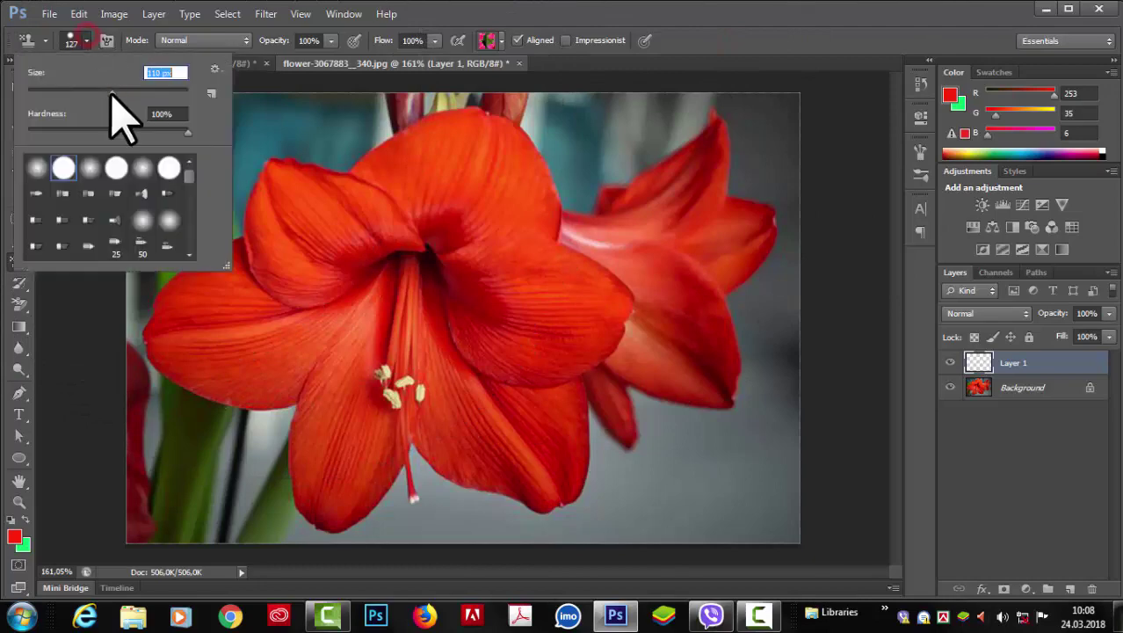
left_click_drag(108, 93, 99, 93)
left_click(741, 49)
mouse_move(198, 132)
left_mouse_down()
mouse_move(352, 175)
mouse_move(389, 200)
mouse_move(401, 276)
mouse_move(131, 216)
mouse_move(414, 301)
mouse_move(288, 388)
mouse_move(251, 438)
mouse_move(743, 555)
mouse_move(439, 329)
mouse_move(366, 158)
mouse_move(727, 154)
mouse_move(802, 200)
mouse_move(770, 488)
mouse_move(529, 429)
left_mouse_up()
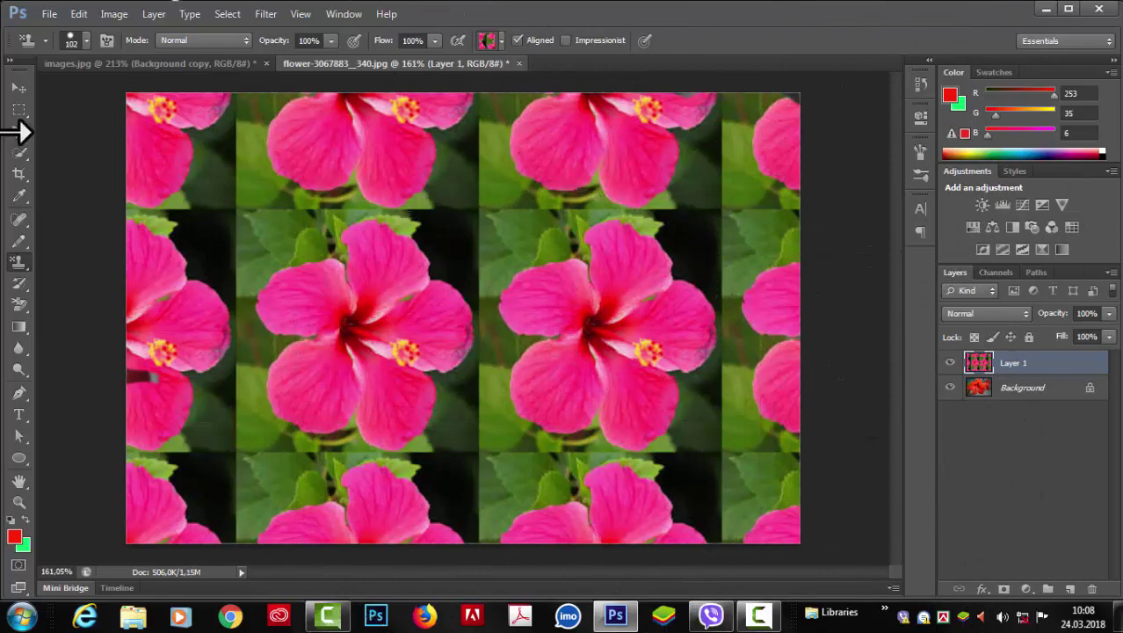
Step: Undo the previous tile offset and re-apply Offset with Vertical 0 and Horizontal +184
left_click(171, 64)
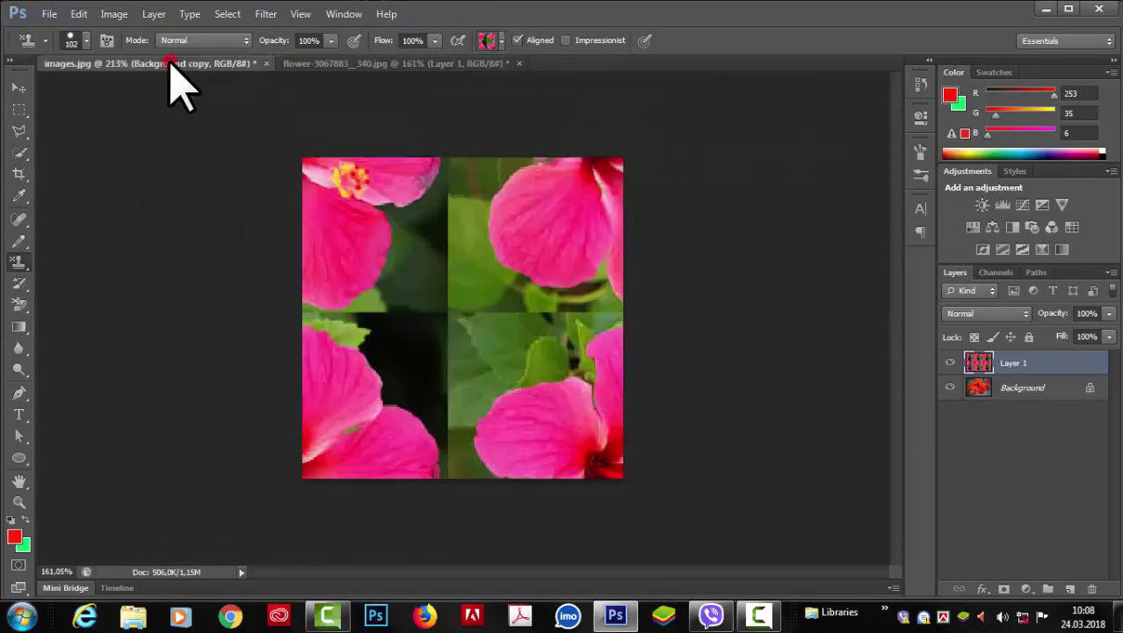
key("ctrl+z")
left_click(269, 13)
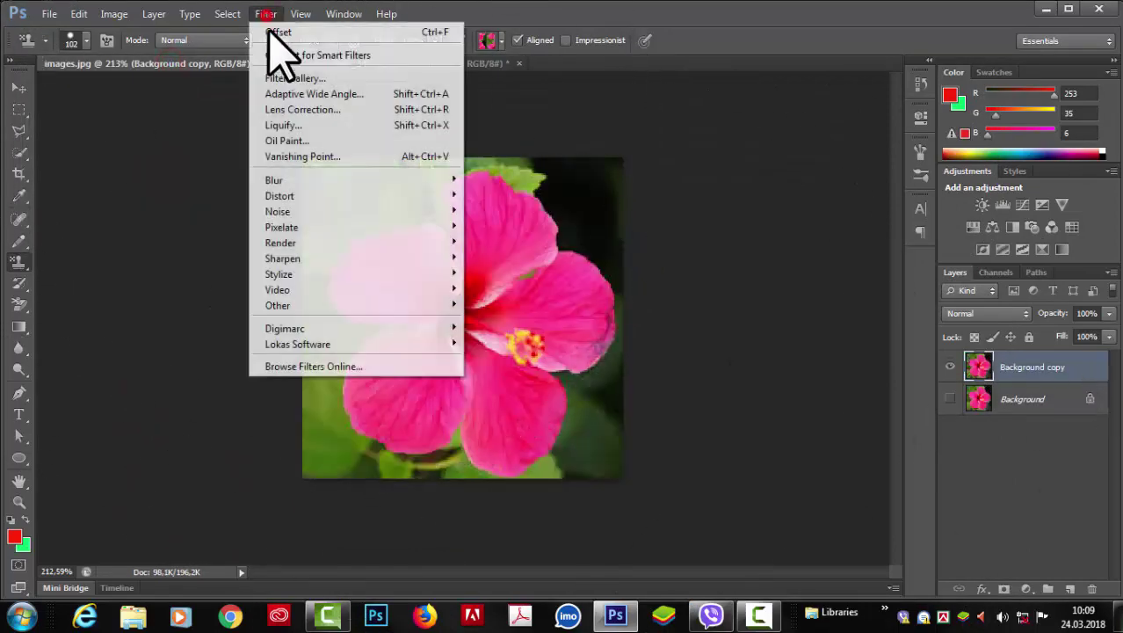
mouse_move(318, 305)
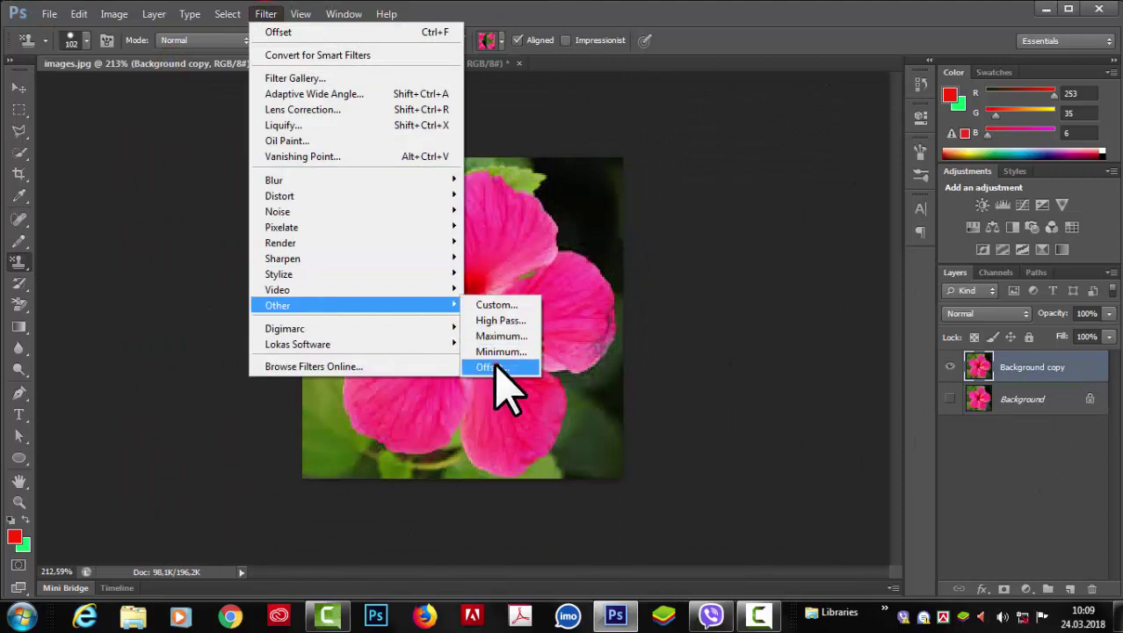
left_click(495, 367)
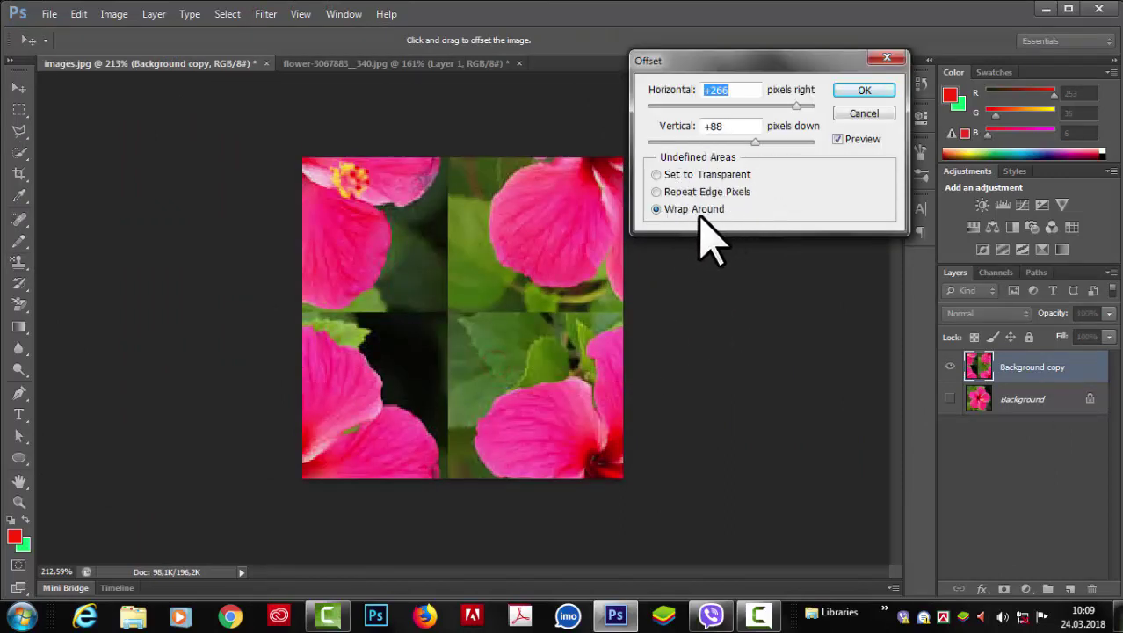
key("Tab")
type("0")
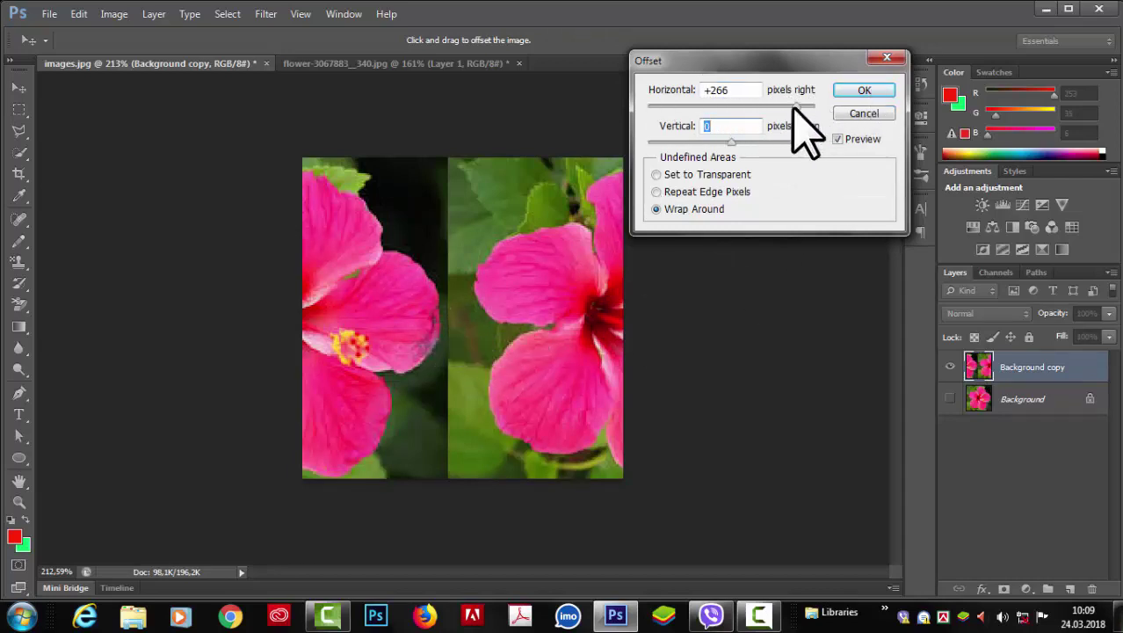
left_click_drag(791, 107, 781, 107)
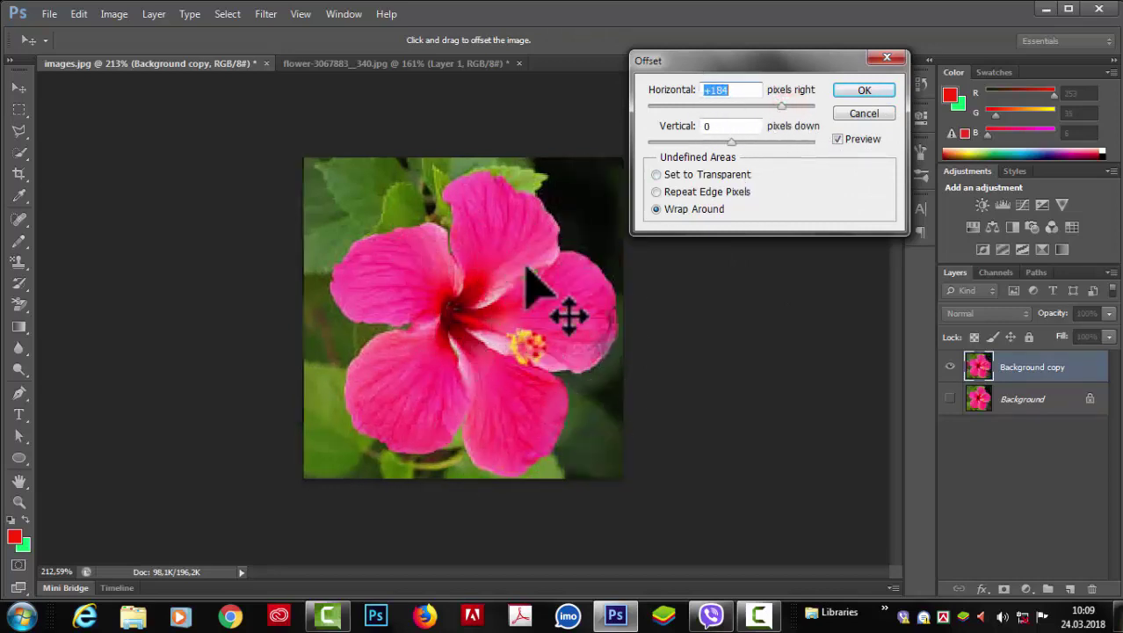
left_click(873, 89)
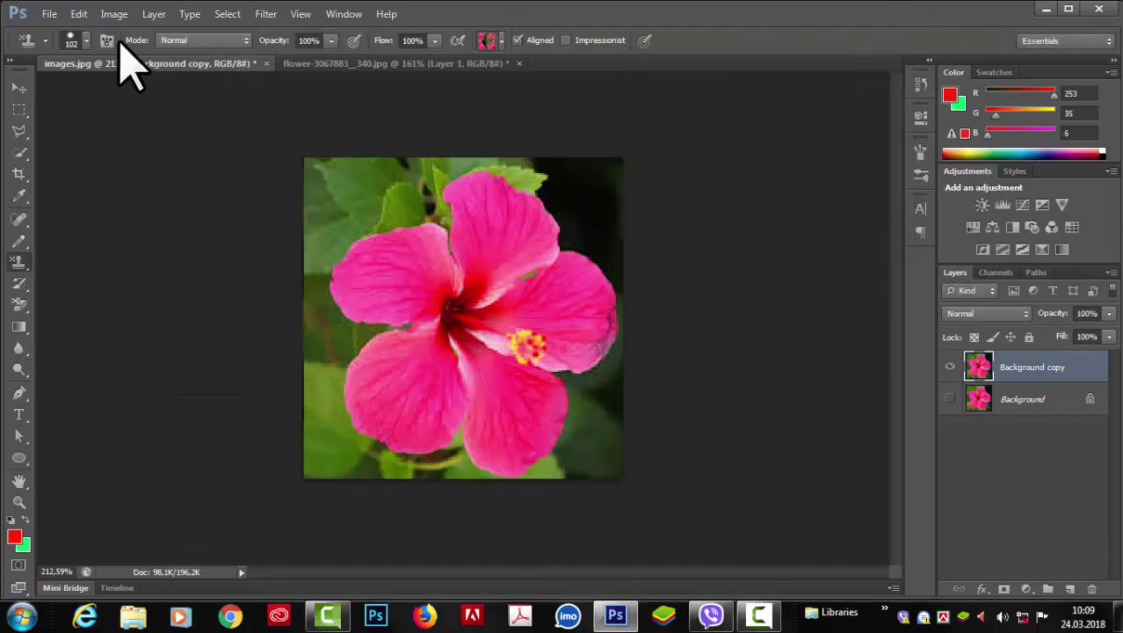
Step: Define the re-centered hibiscus tile as pattern p12
left_click(79, 14)
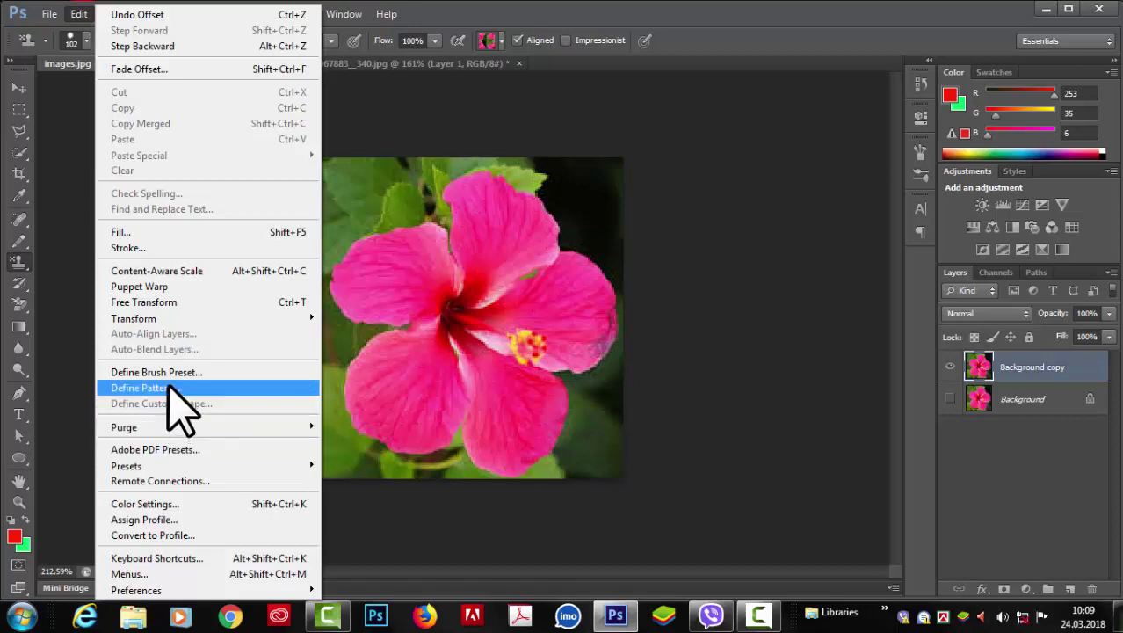
left_click(171, 388)
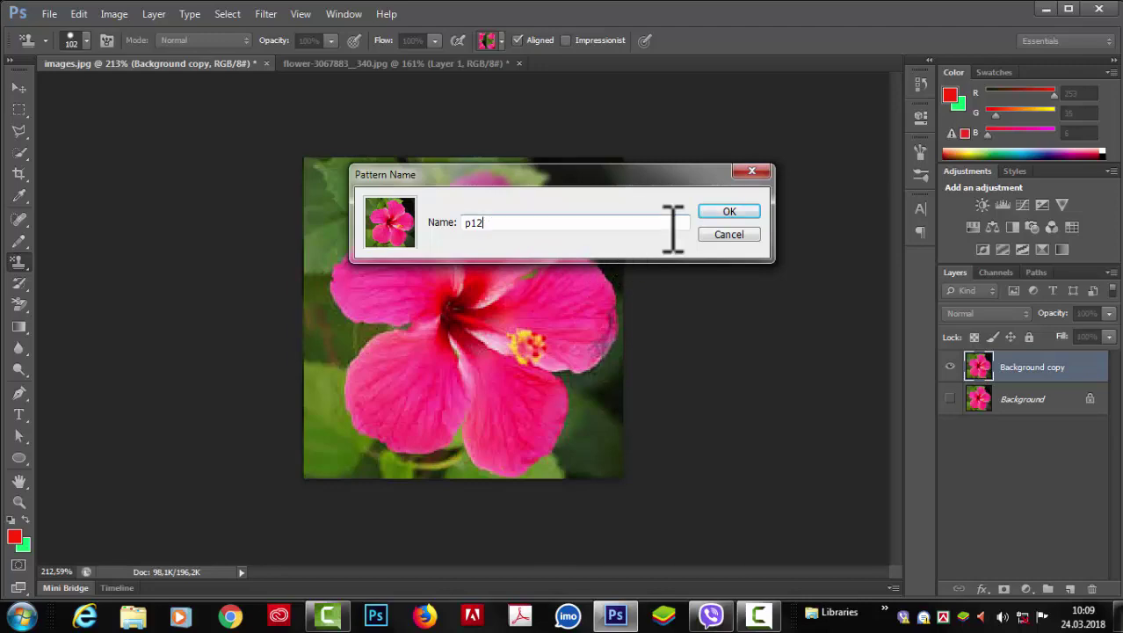
left_click(731, 214)
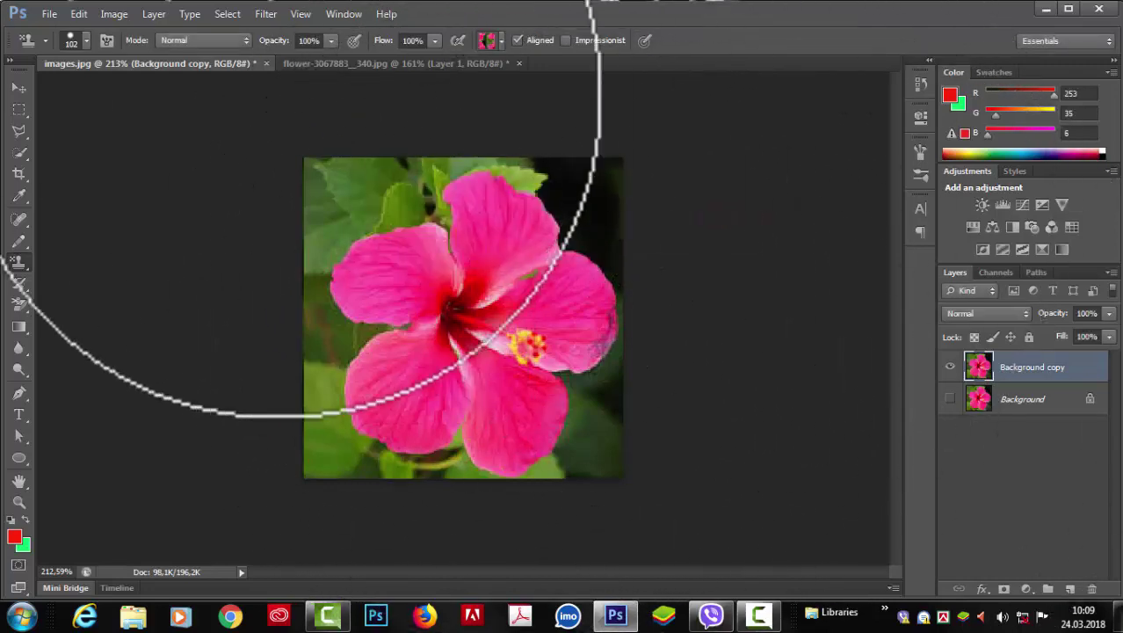
Step: Add a new Layer 2 in the amaryllis document and pick the hibiscus tile pattern for the Pattern Stamp
left_click(356, 64)
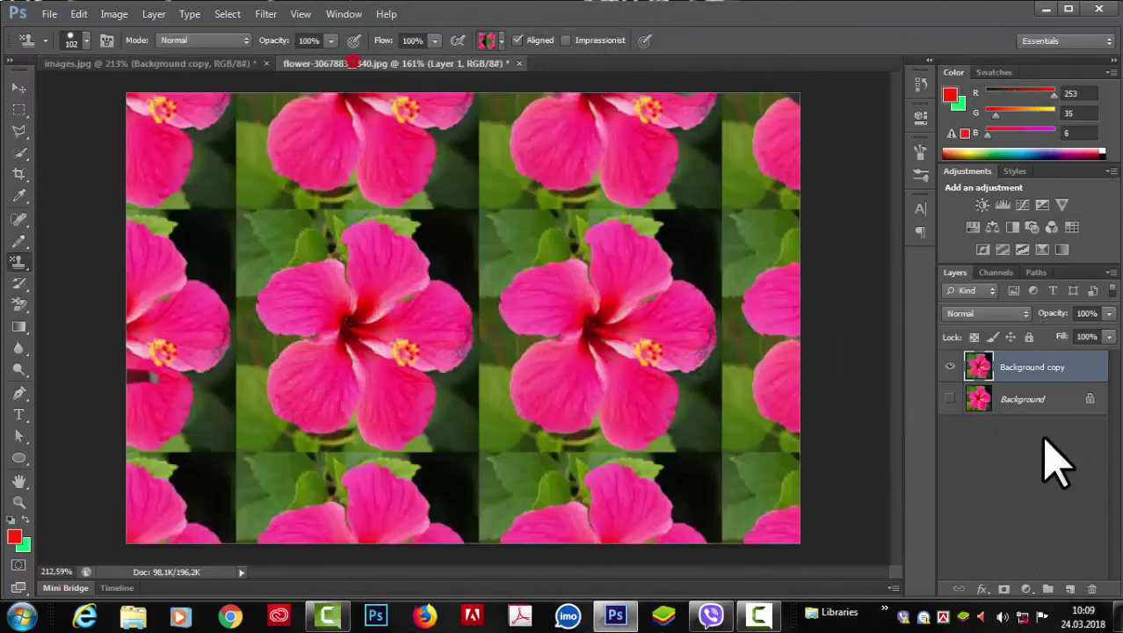
left_click(1070, 588)
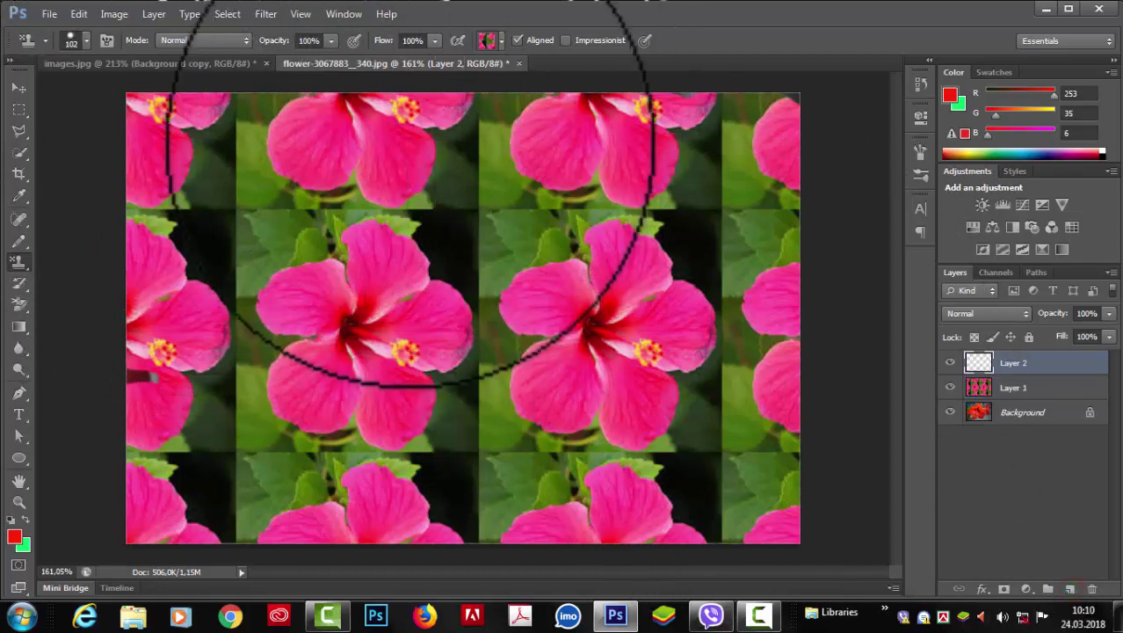
left_click(502, 41)
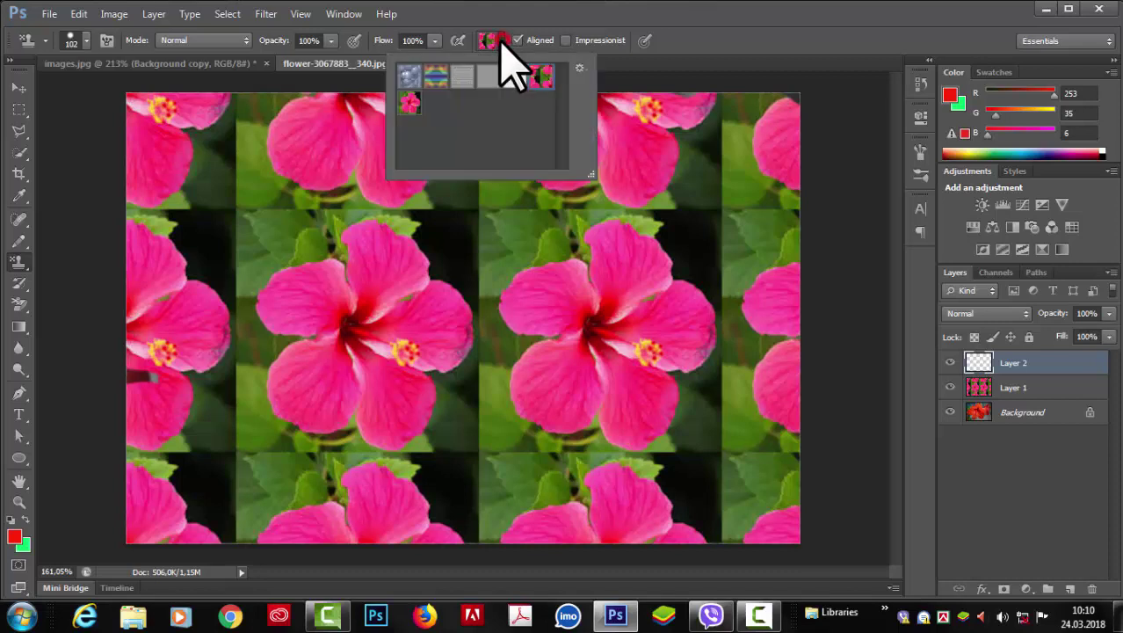
left_click(410, 104)
left_click(314, 226)
Step: Stamp the hibiscus pattern across Layer 2, then hide and show it to compare with Layer 1
mouse_move(314, 226)
left_mouse_down()
mouse_move(172, 181)
mouse_move(155, 143)
mouse_move(216, 157)
mouse_move(711, 510)
mouse_move(692, 447)
mouse_move(562, 355)
mouse_move(571, 300)
mouse_move(493, 248)
mouse_move(596, 141)
mouse_move(299, 163)
mouse_move(315, 470)
mouse_move(255, 311)
mouse_move(765, 388)
left_mouse_up()
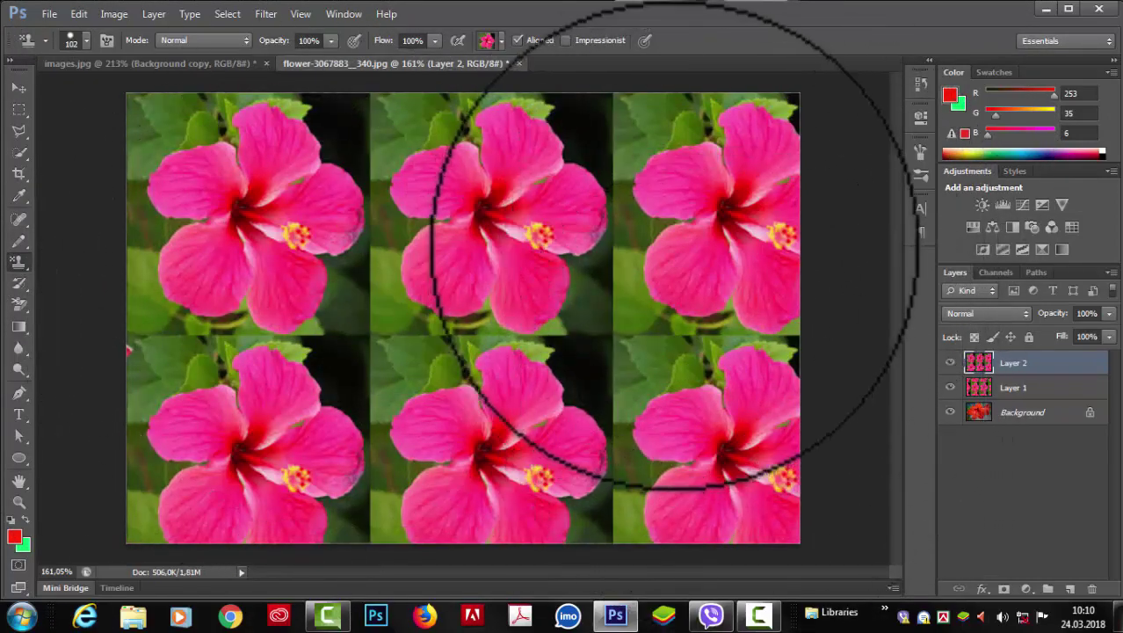
left_click(952, 363)
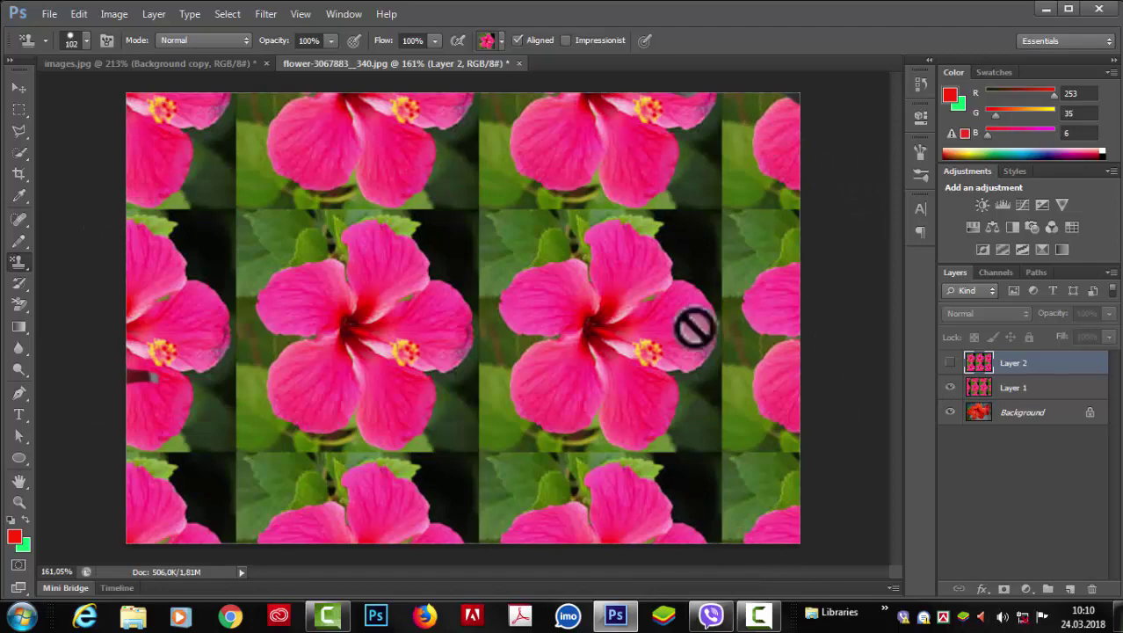
left_click(951, 362)
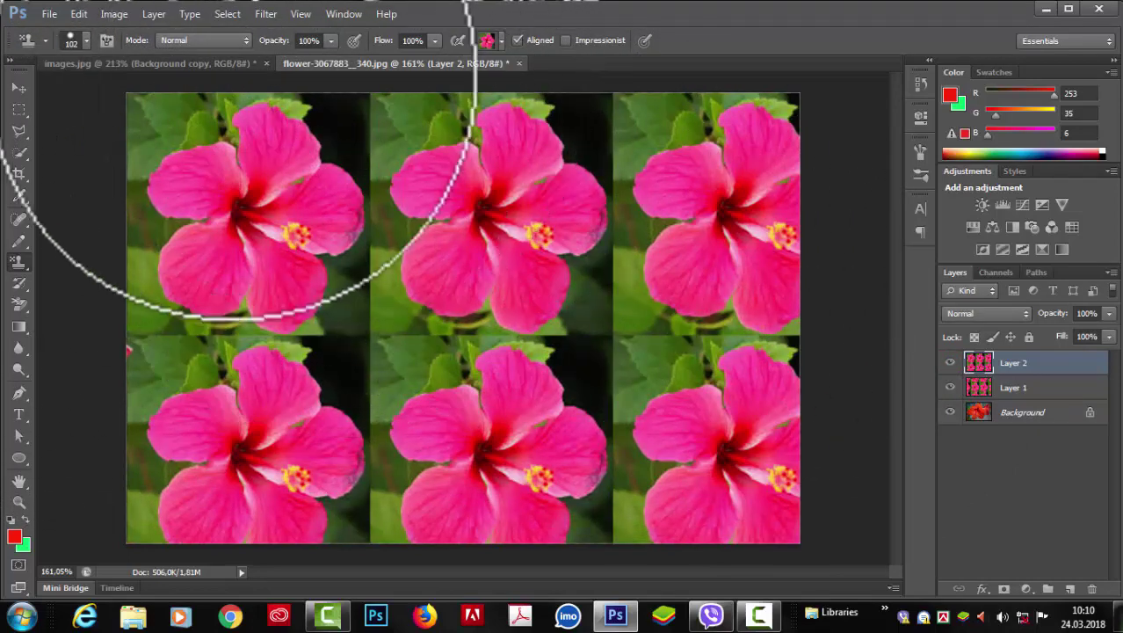
Step: Open the Offset filter on images.jpg and try a downward vertical shift before returning it to 0
left_click(221, 65)
left_click(266, 14)
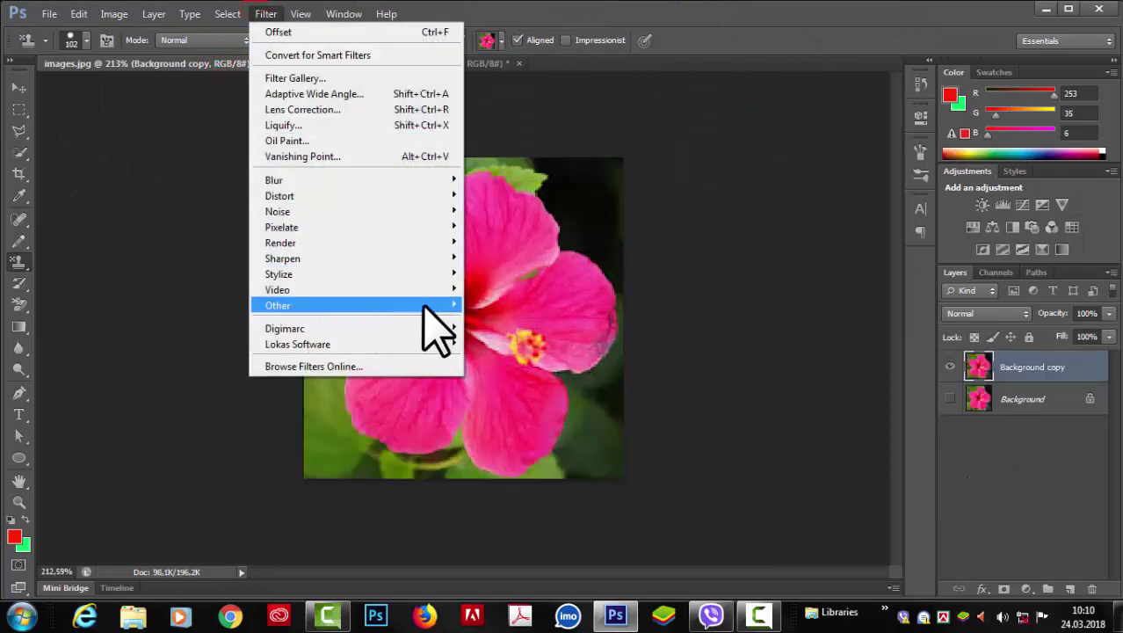
mouse_move(425, 305)
left_click(505, 367)
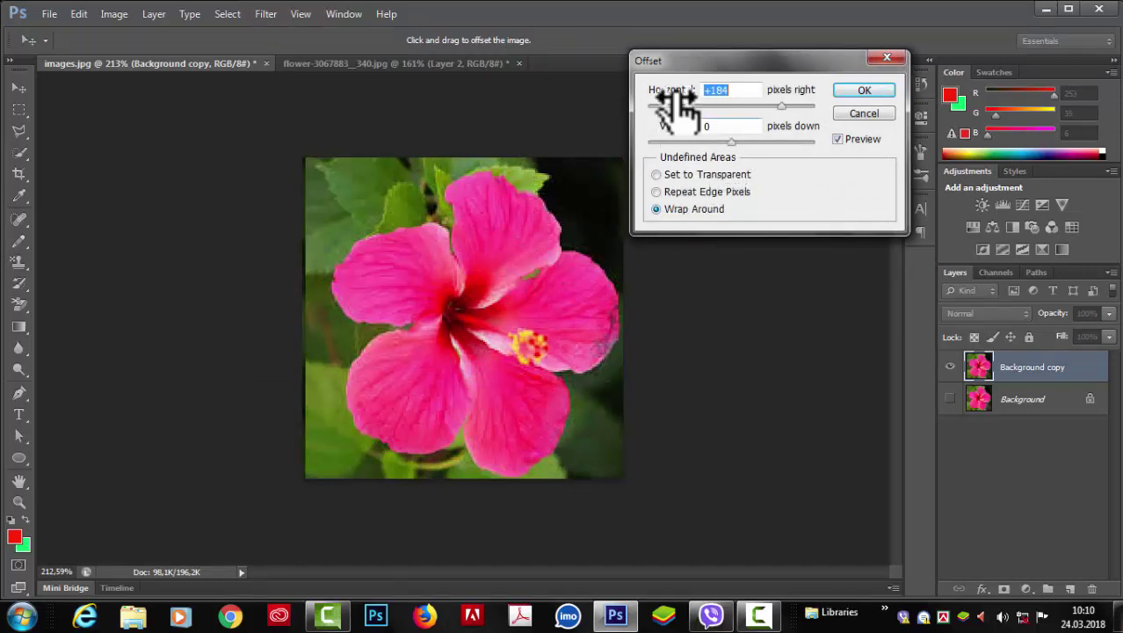
left_click_drag(737, 140, 758, 144)
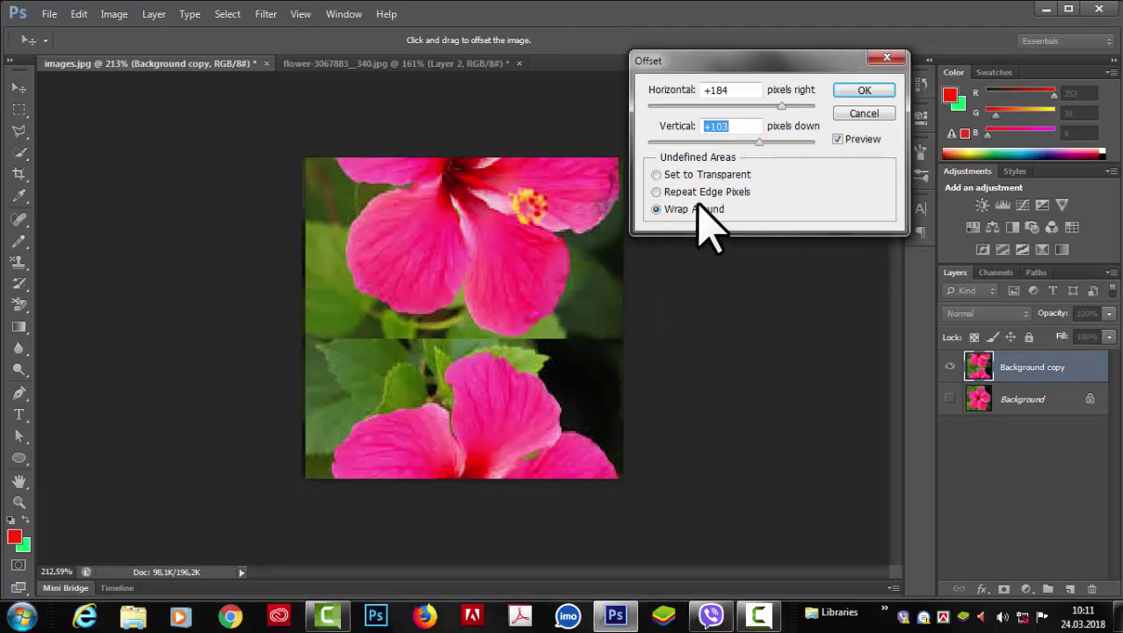
left_click_drag(745, 142, 732, 139)
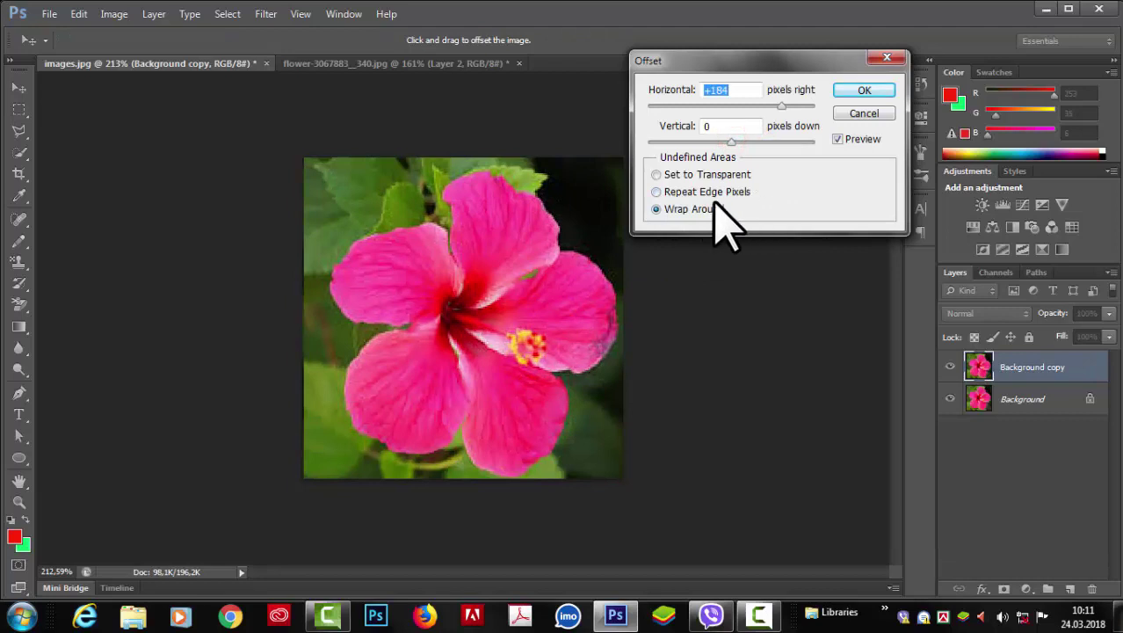
Step: Switch Offset to Repeat Edge Pixels and preview several shifts, ending at +184 right and 0 down
left_click(658, 192)
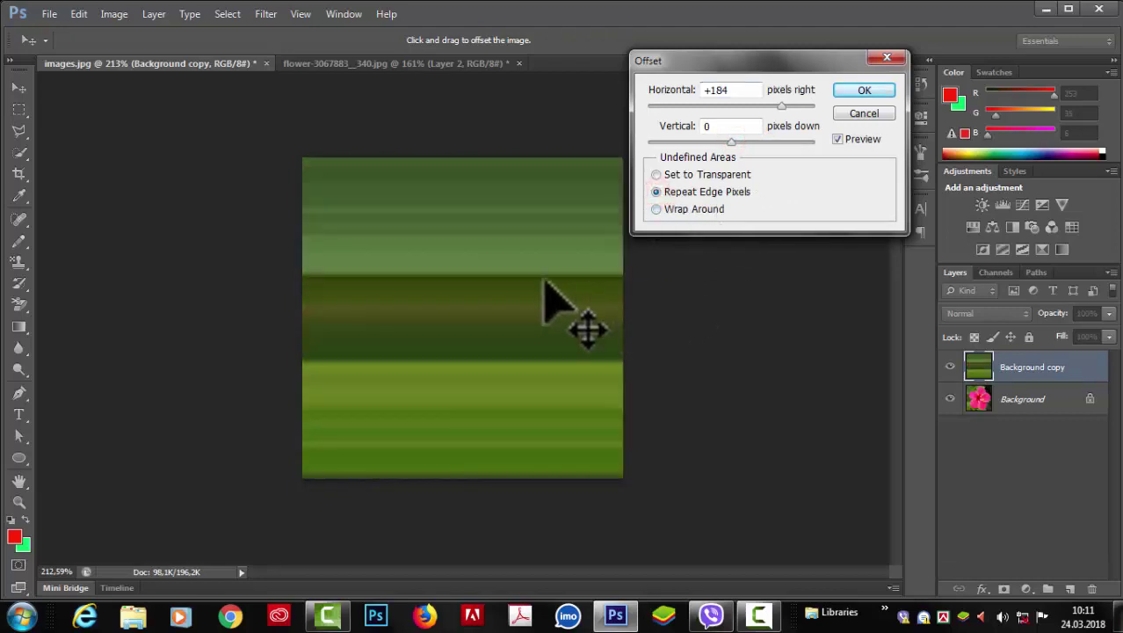
left_click_drag(719, 143, 735, 144)
left_click_drag(765, 105, 735, 107)
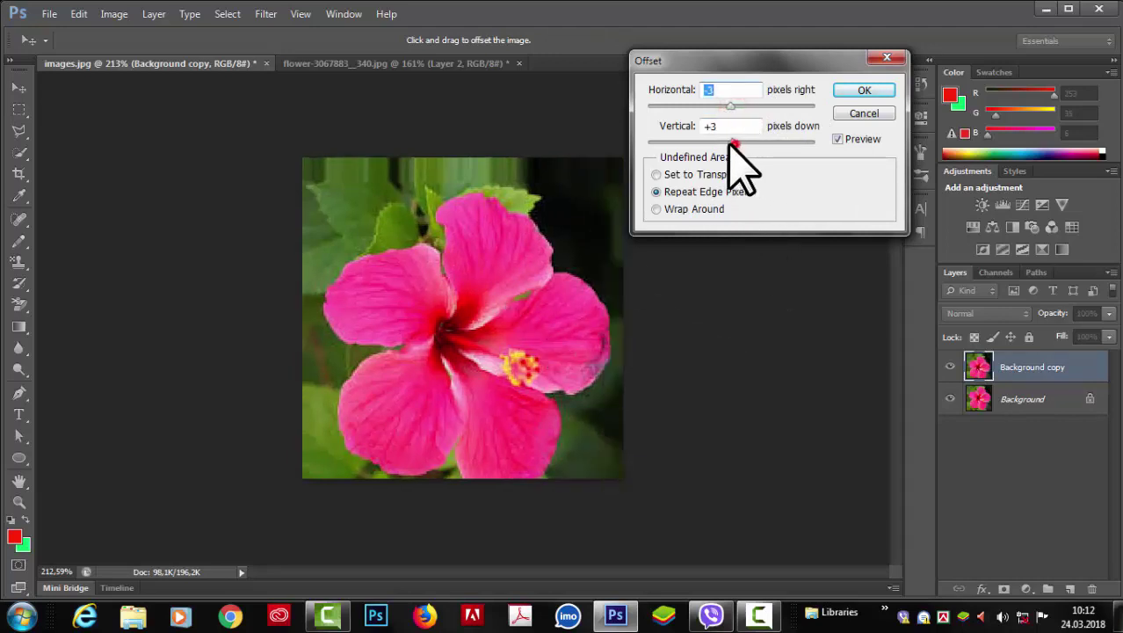
left_click_drag(733, 142, 731, 143)
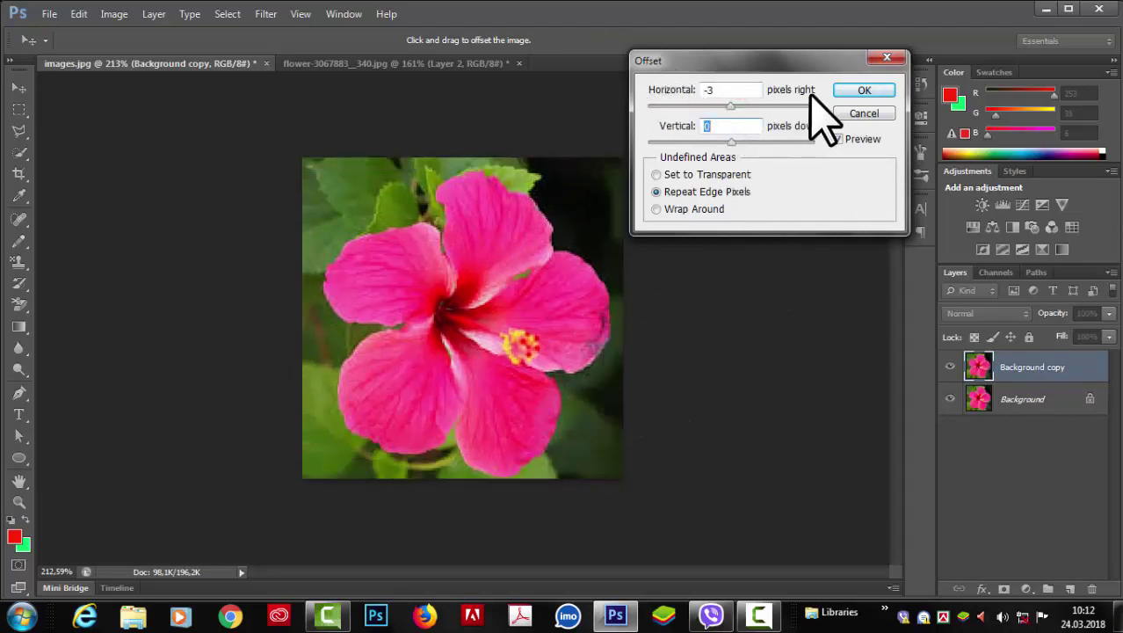
left_click_drag(731, 106, 740, 108)
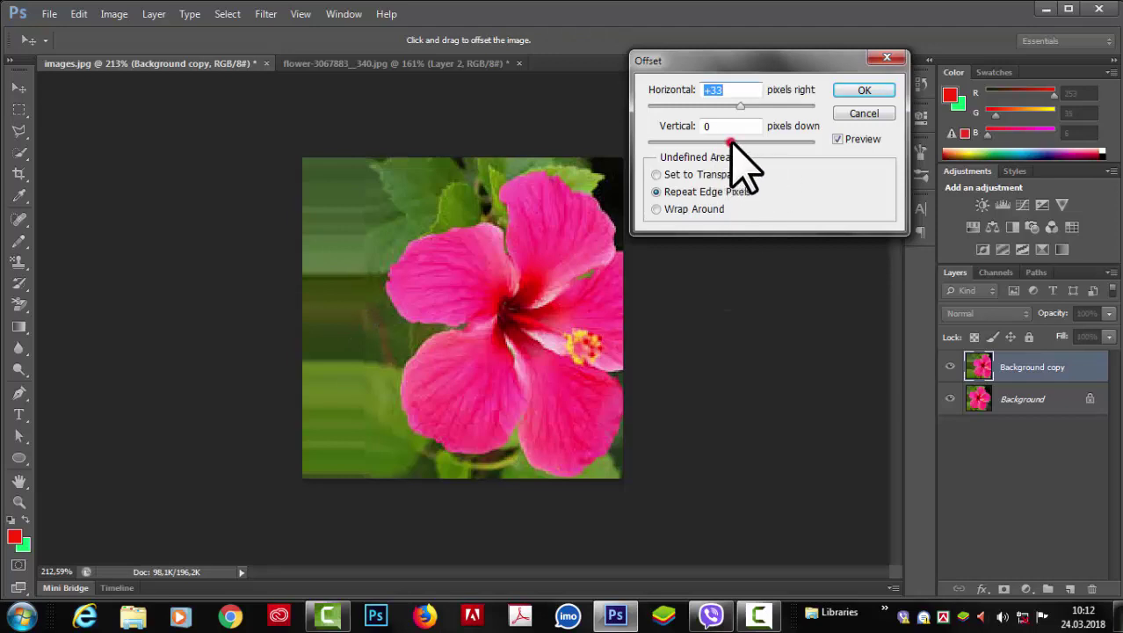
left_click_drag(731, 140, 744, 142)
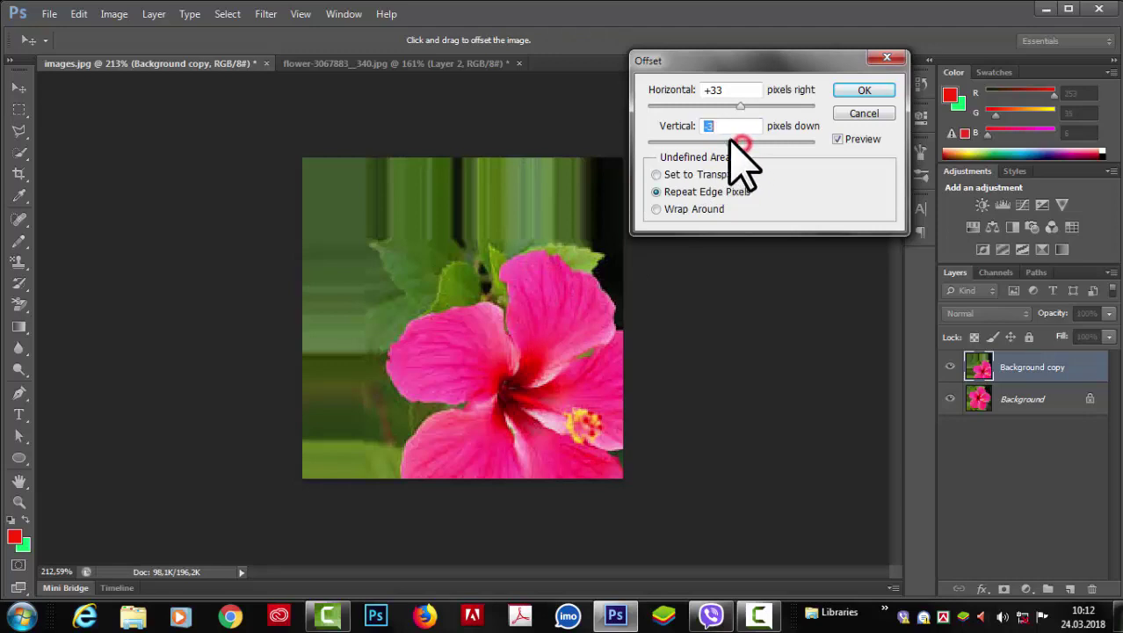
left_click_drag(729, 139, 715, 171)
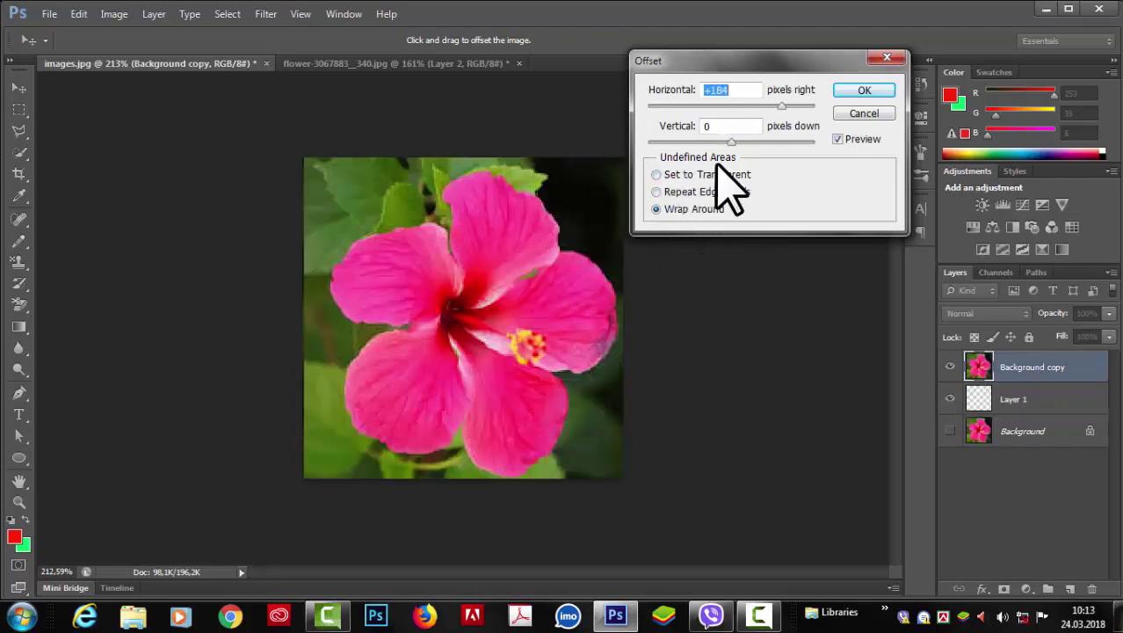
Step: Choose Set to Transparent and adjust the shift to Horizontal -57 and Vertical +45
left_click(657, 175)
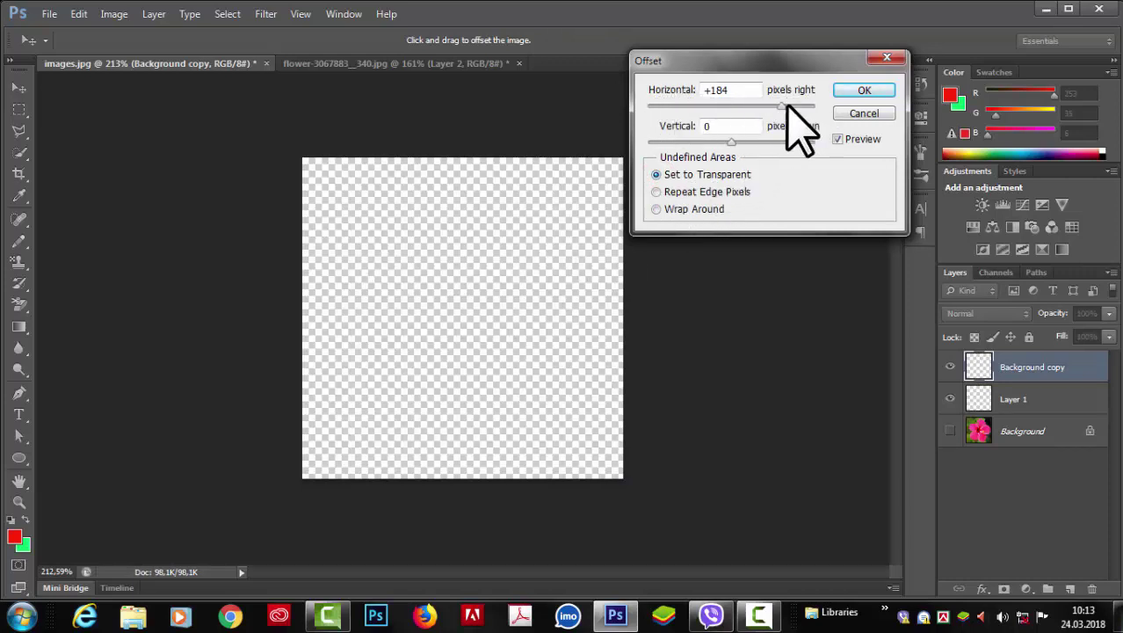
left_click_drag(781, 106, 740, 107)
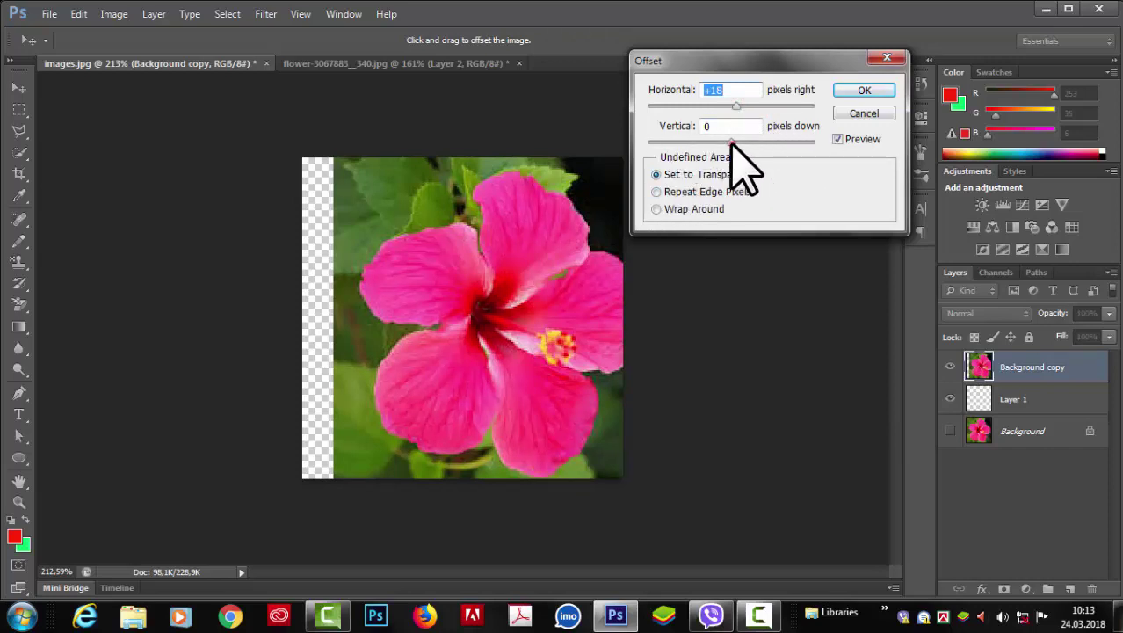
left_click_drag(732, 142, 746, 143)
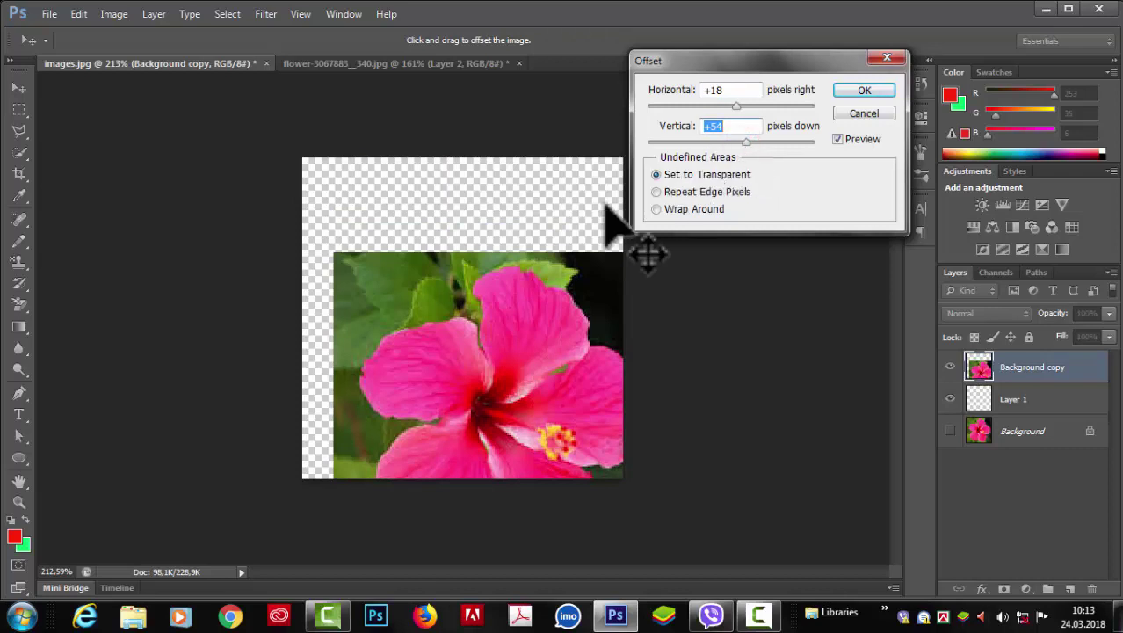
left_click_drag(746, 142, 744, 142)
left_click_drag(737, 105, 726, 105)
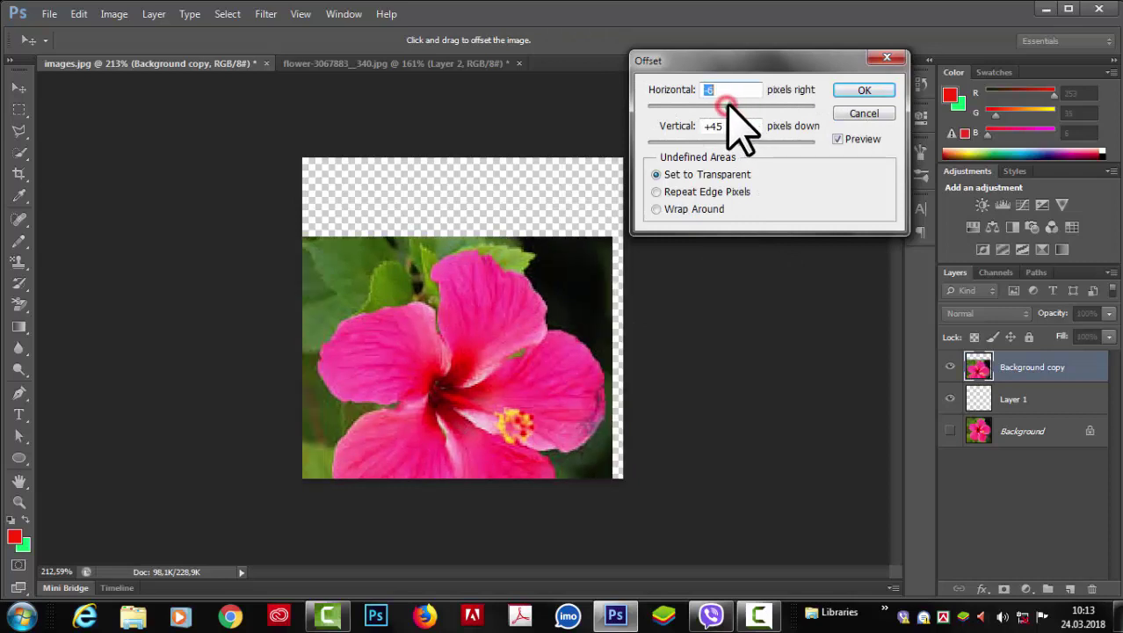
left_click_drag(744, 142, 736, 142)
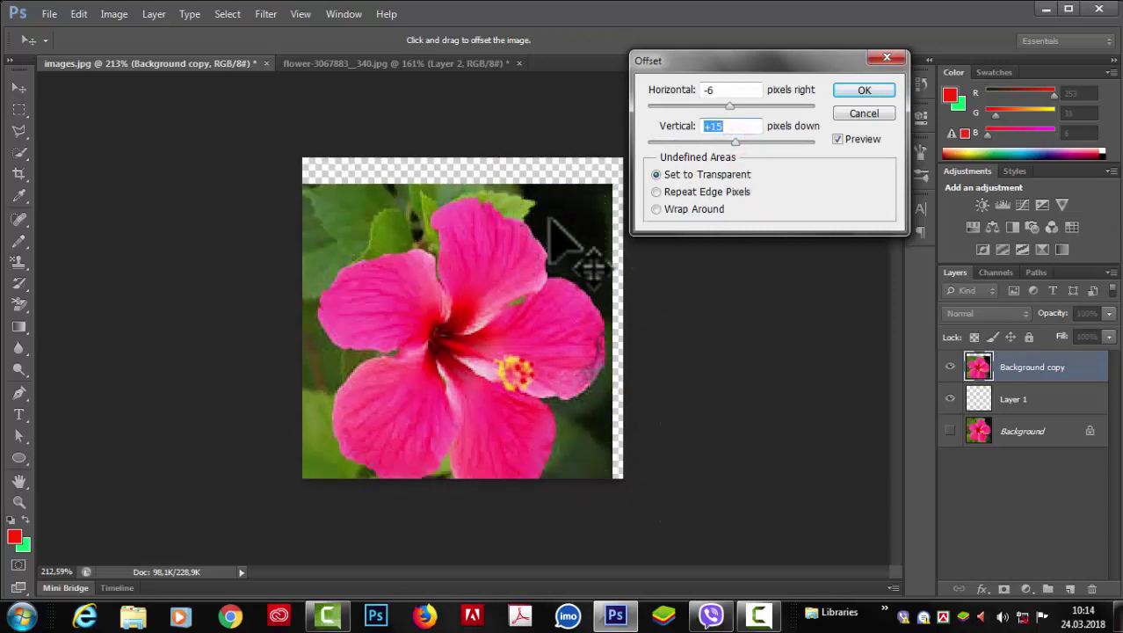
left_click_drag(564, 244, 563, 299)
left_click_drag(730, 105, 713, 106)
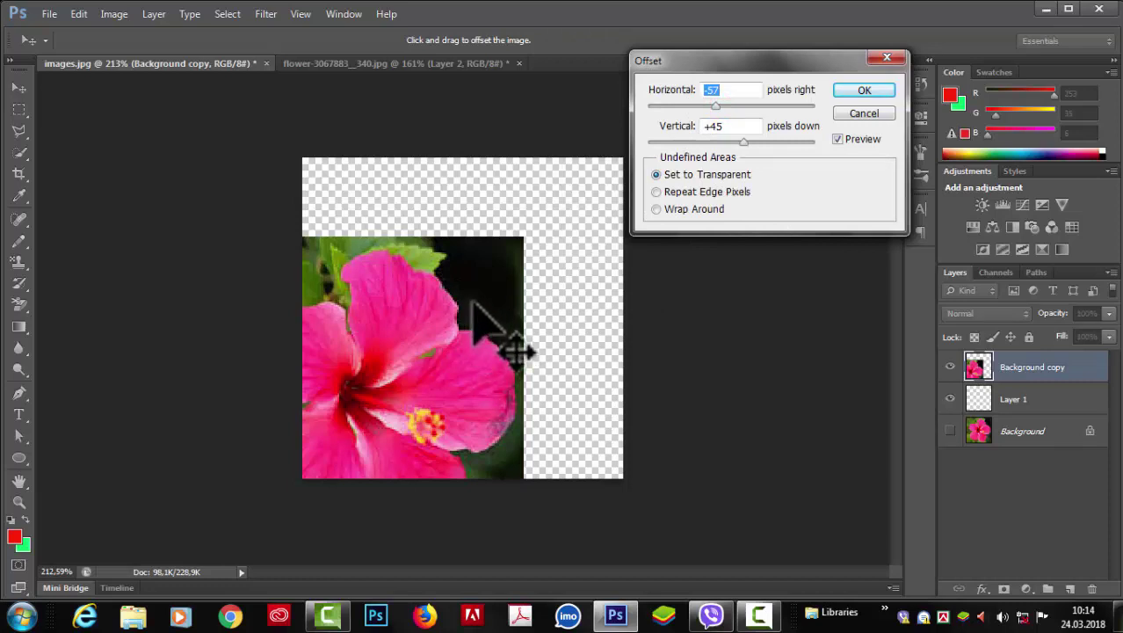
Step: Apply the transparent offset, move the hibiscus copy toward the canvas centre, and toggle layer visibility to compare
left_click(864, 90)
key("s")
left_click(19, 89)
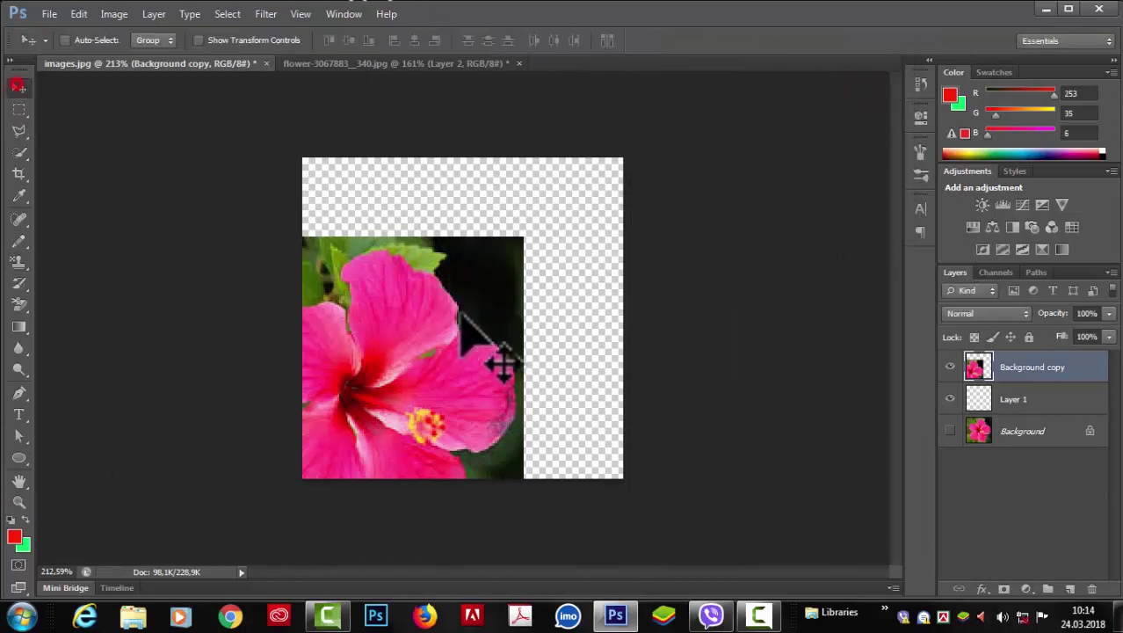
left_click_drag(502, 363, 457, 336)
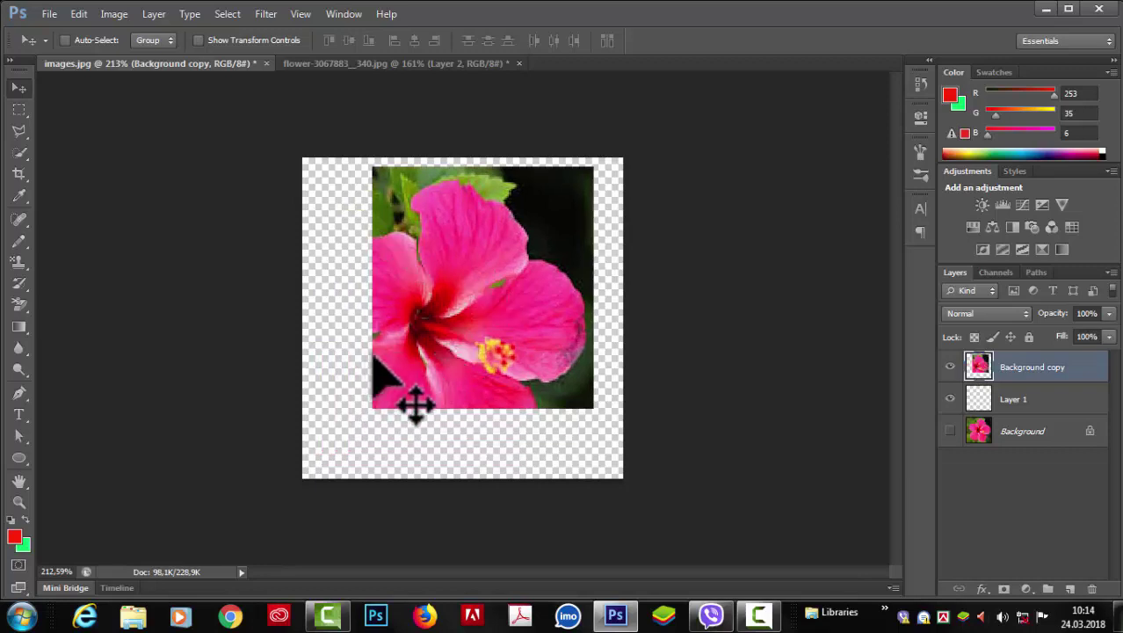
left_click(950, 430)
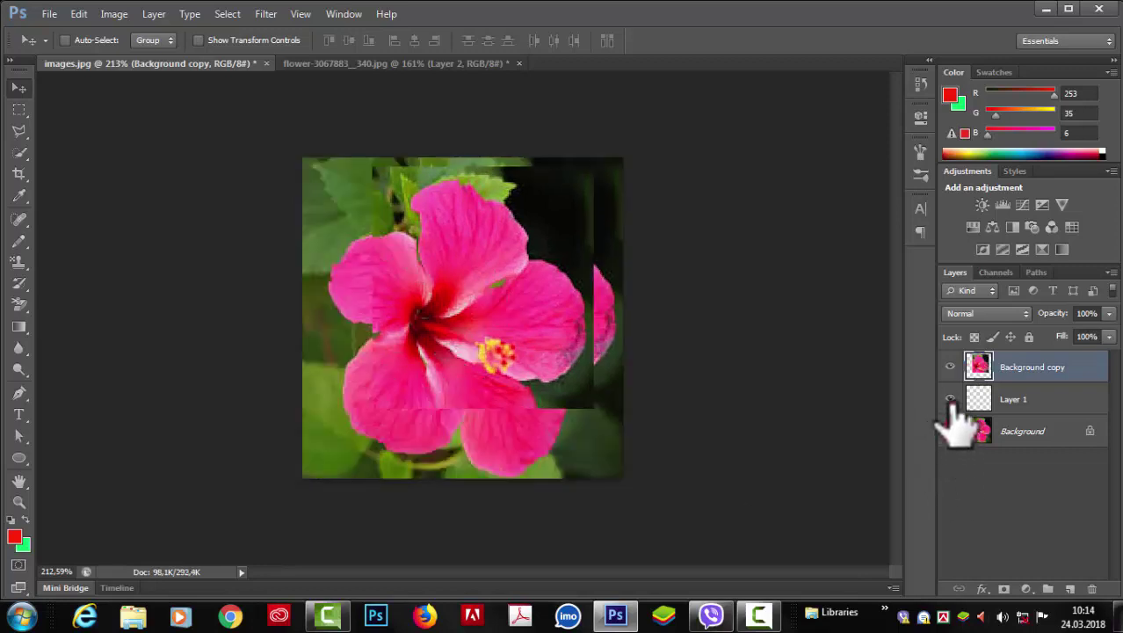
left_click(950, 367)
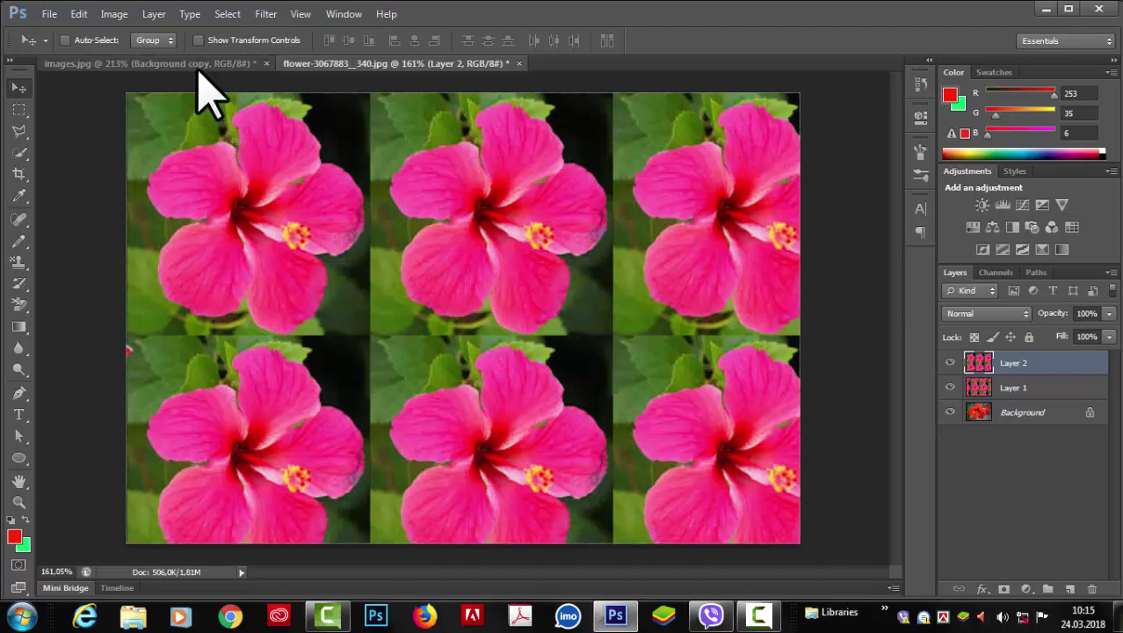
left_click(269, 15)
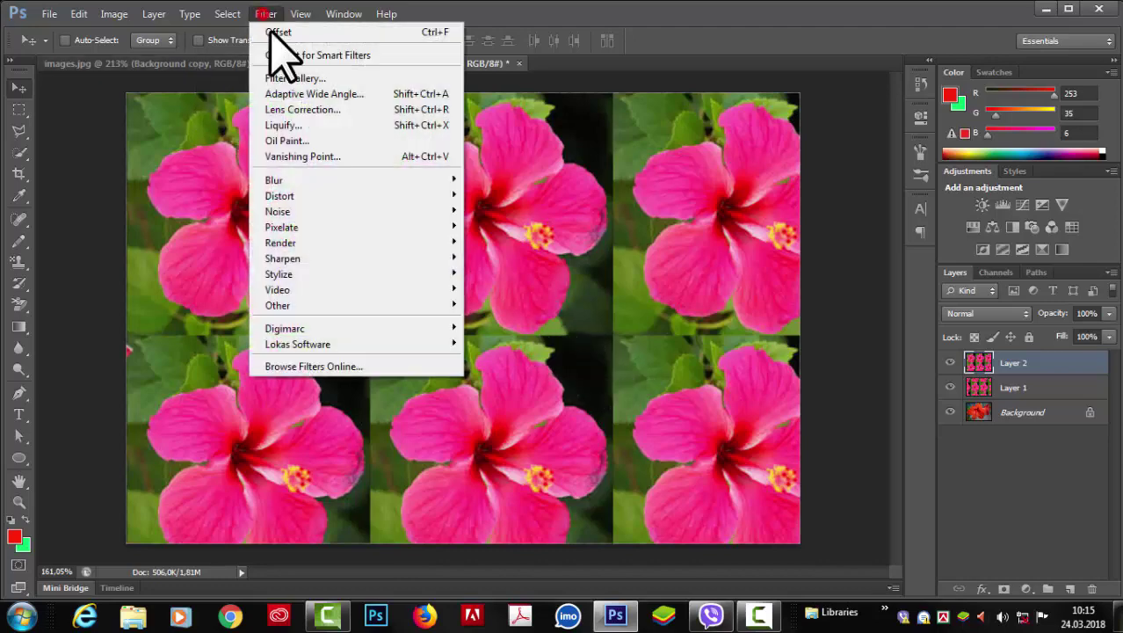
mouse_move(262, 328)
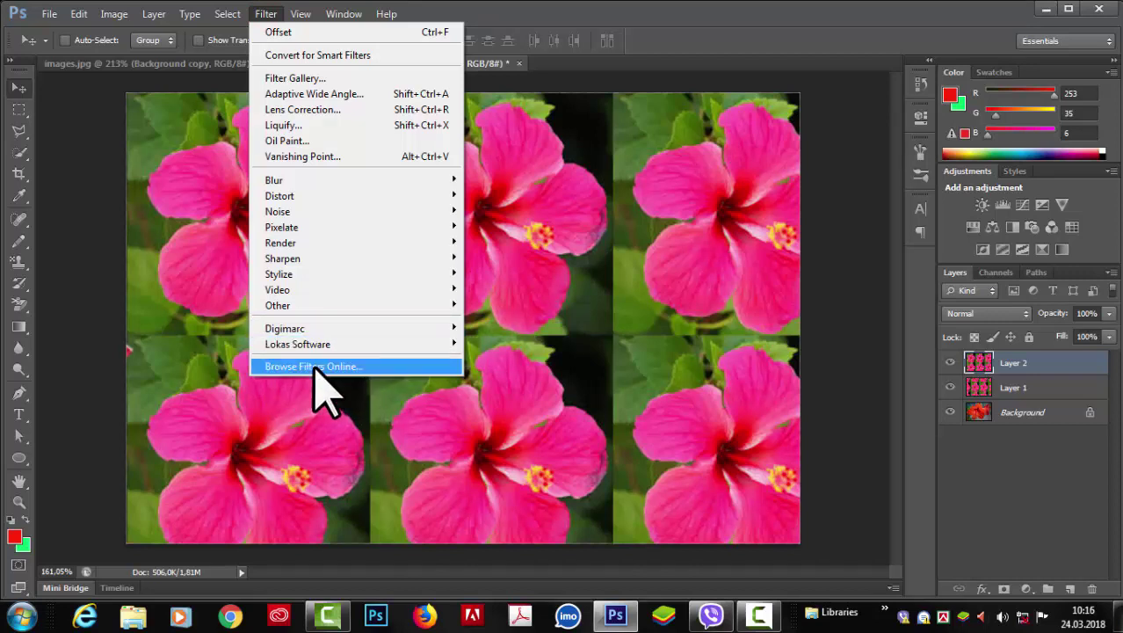
left_click(549, 418)
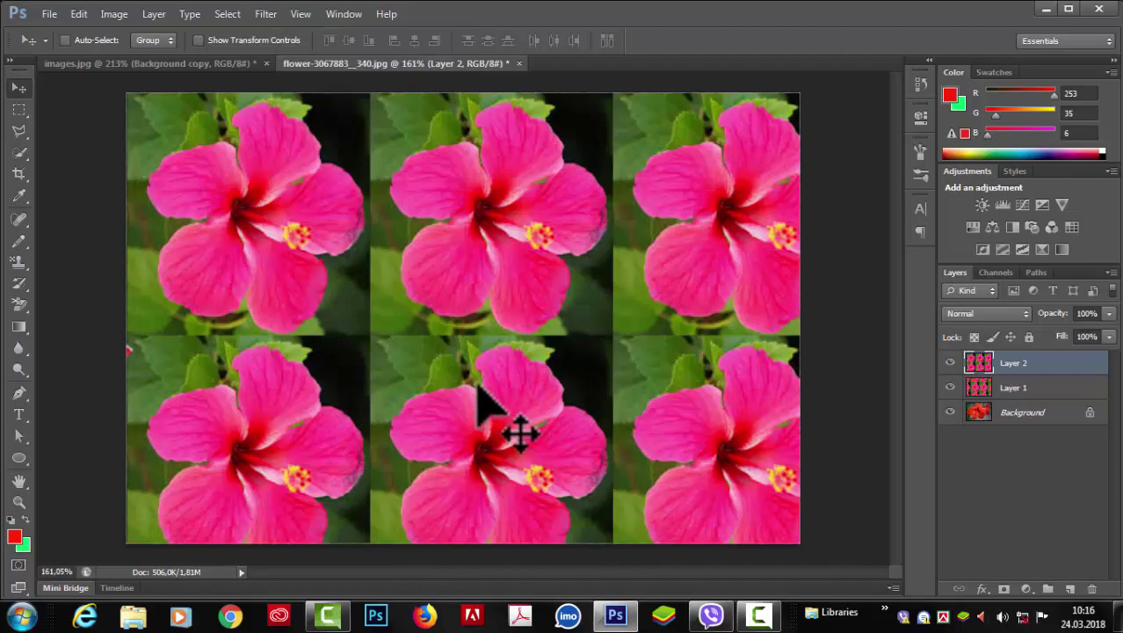